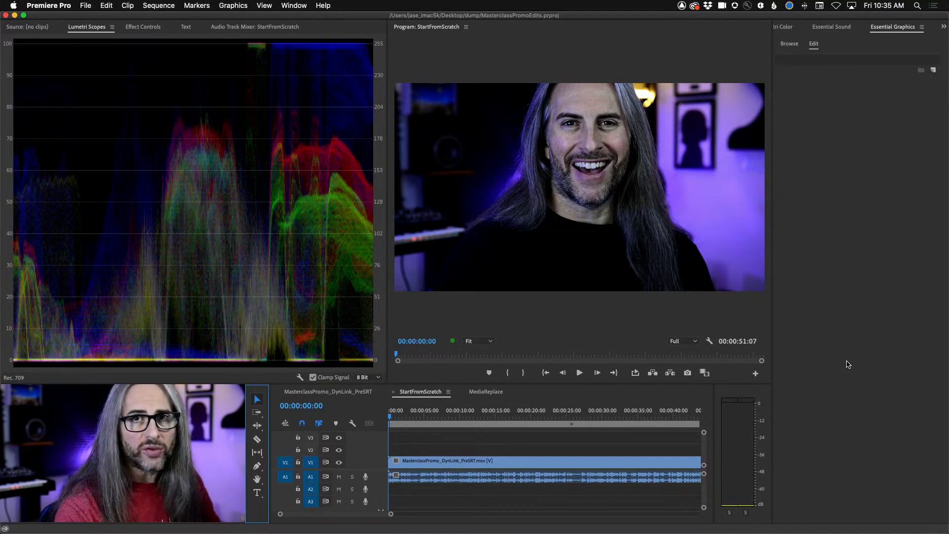
- Save the project and preview the opening seconds of the StartFromScratch sequence, returning the playhead to its start
key("super+s")
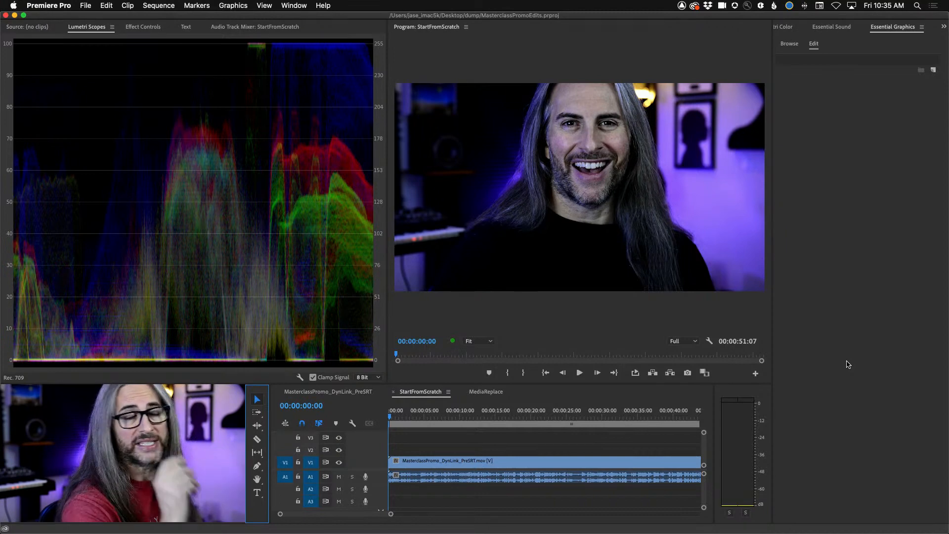
key("space")
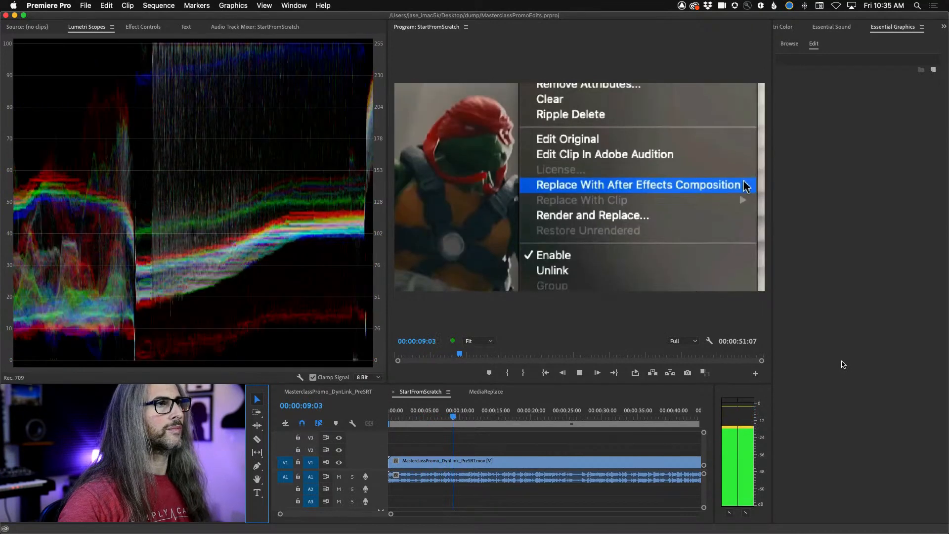
key("space")
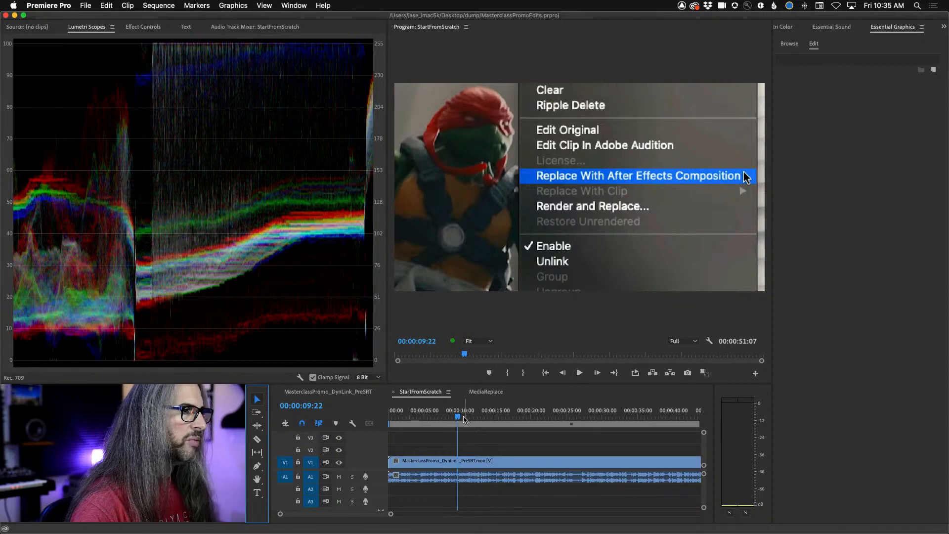
left_click_drag(464, 419, 380, 414)
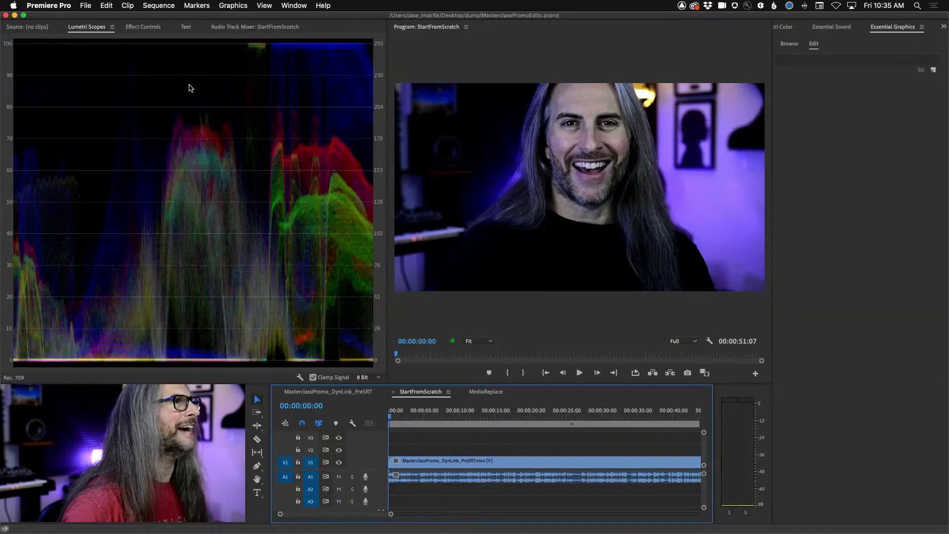
- Open the Text panel to show the caption options for the sequence
left_click(188, 82)
left_click(287, 5)
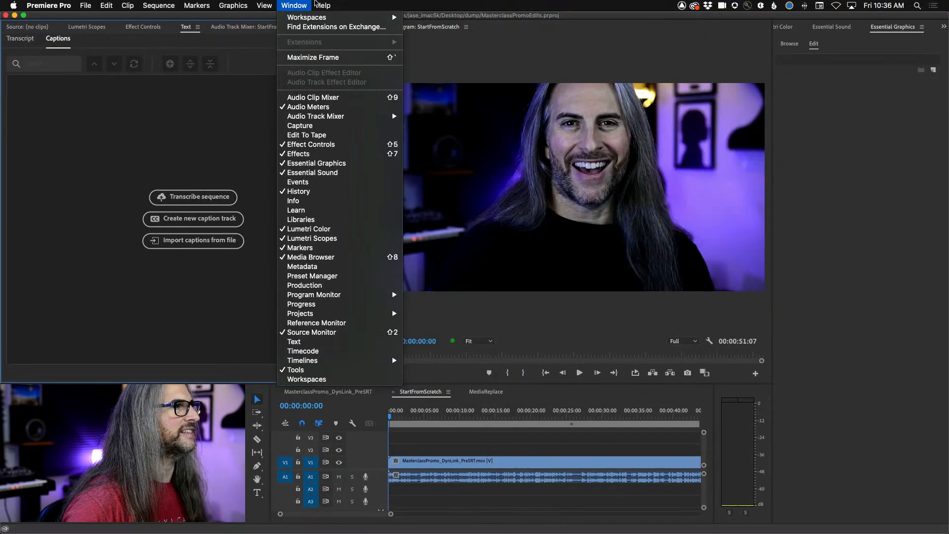
left_click(304, 4)
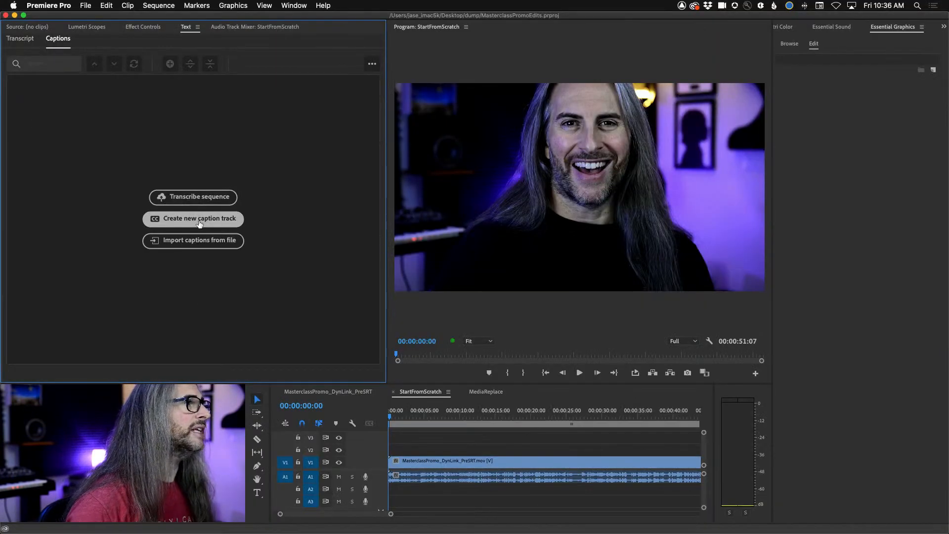
- Create a new caption track in the Subtitle format with the style set to None
left_click(199, 224)
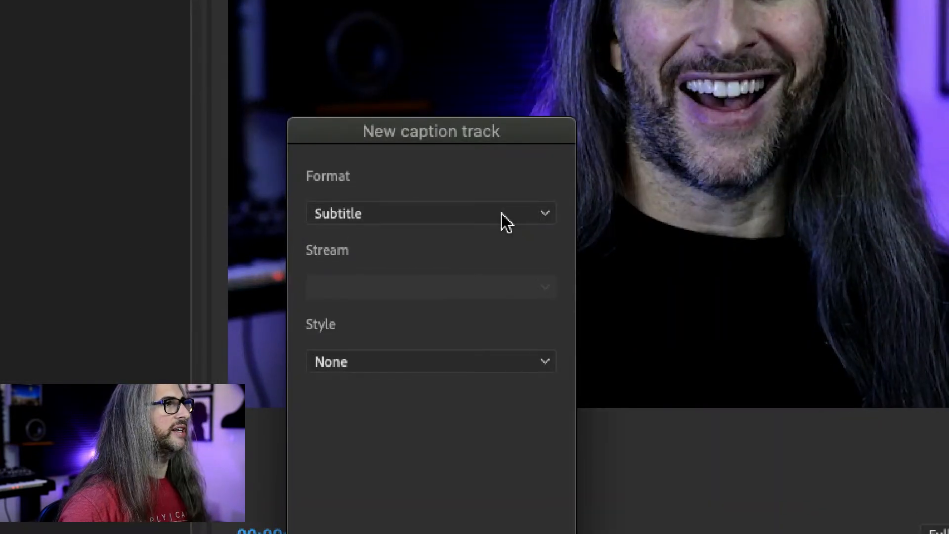
left_click(505, 221)
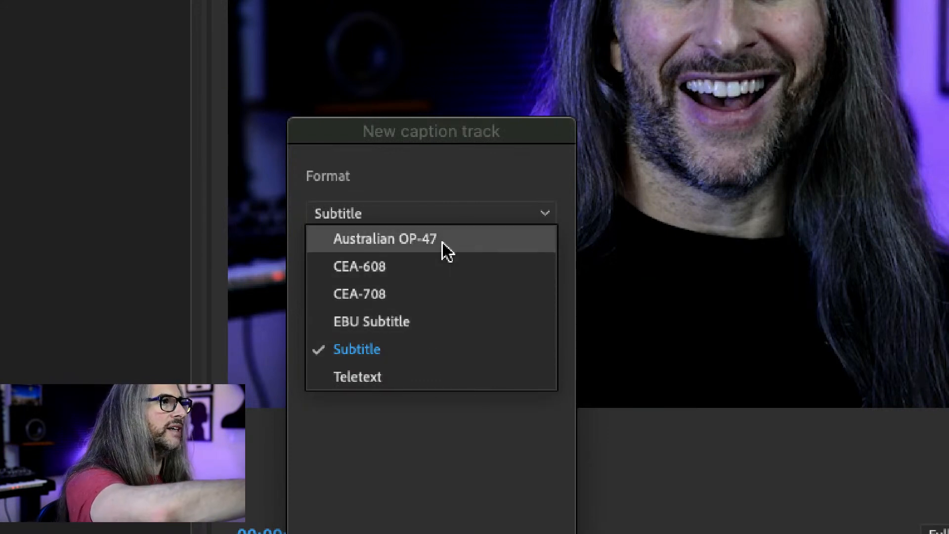
left_click(437, 359)
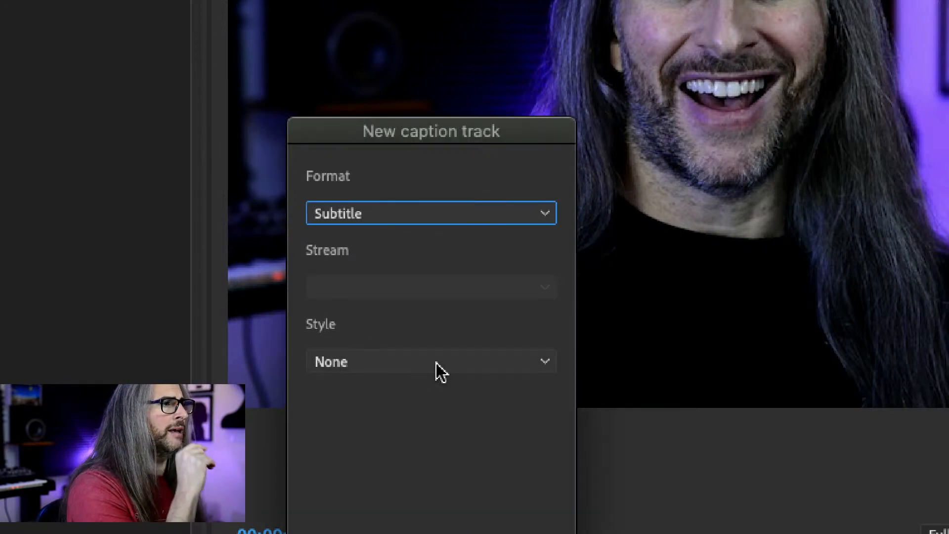
left_click(436, 362)
left_click(471, 458)
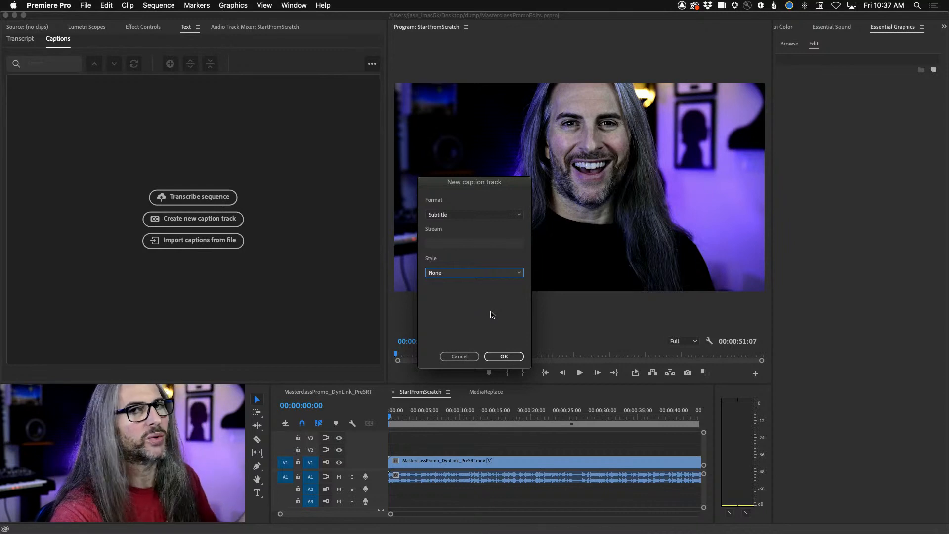
left_click(503, 356)
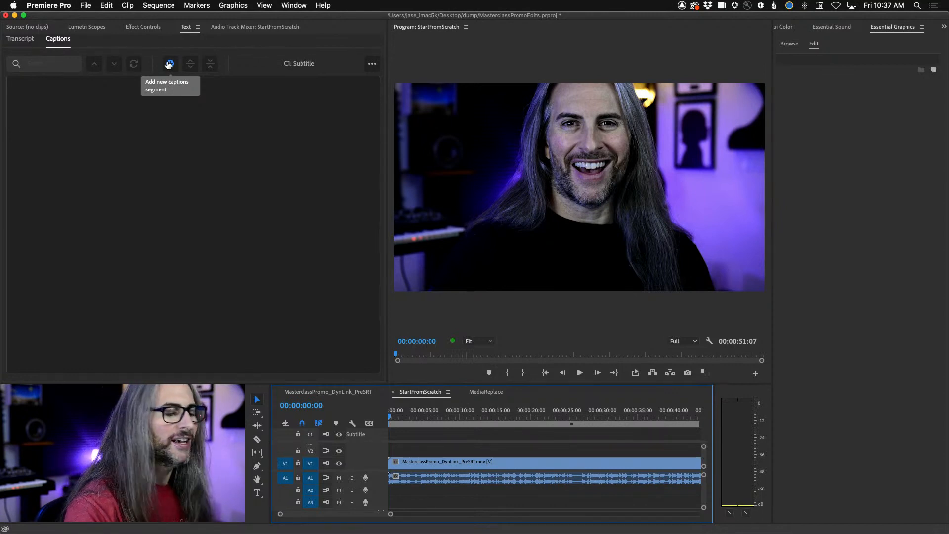
- Look up the caption commands in the keyboard shortcut settings by searching for "caption"
left_click(48, 5)
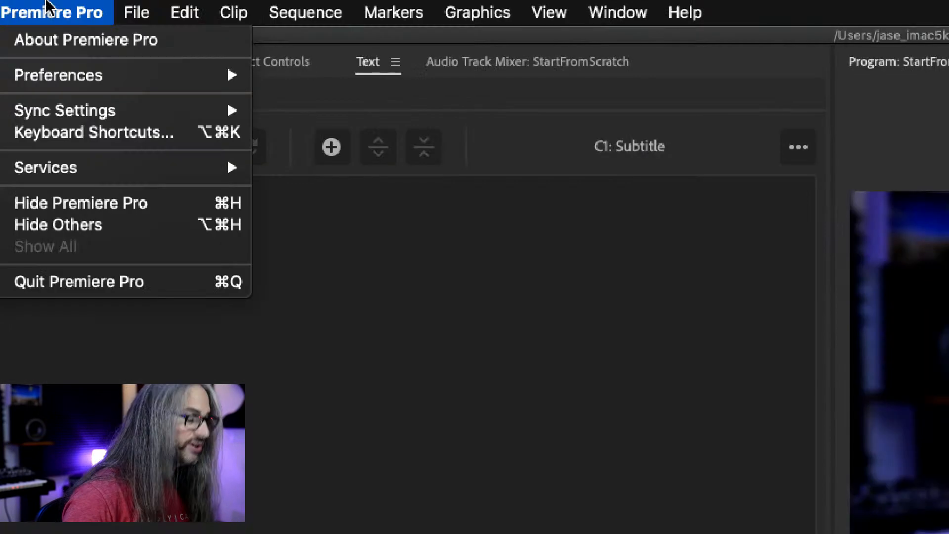
mouse_move(20, 1)
mouse_move(70, 6)
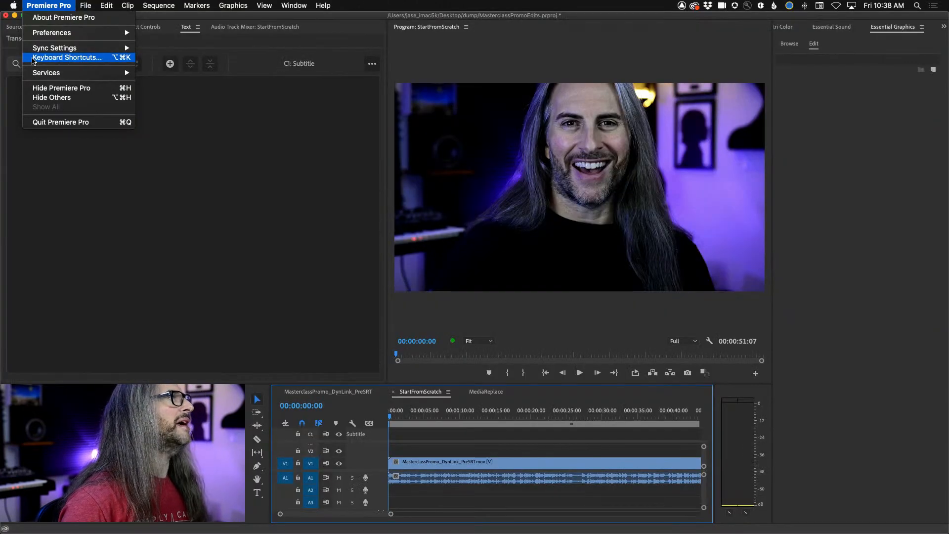
left_click(54, 59)
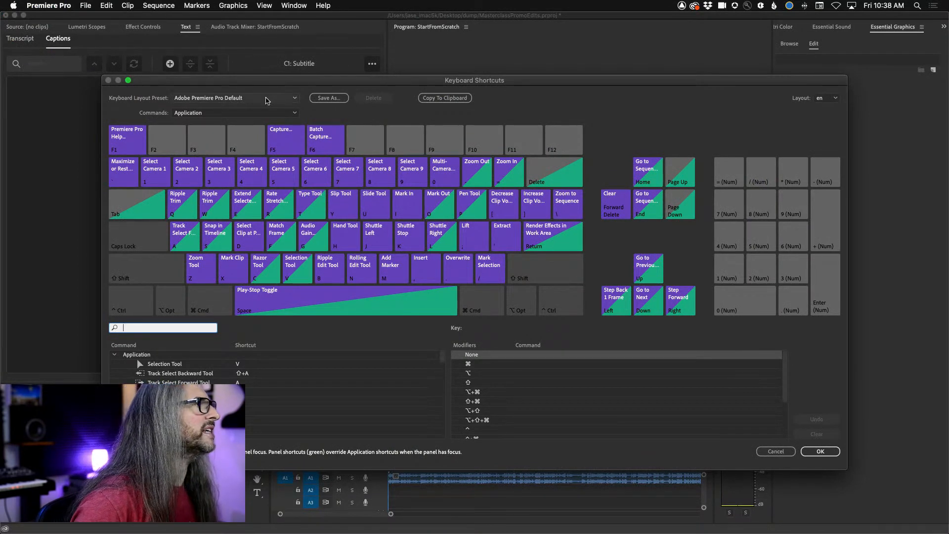
left_click_drag(277, 81, 276, 43)
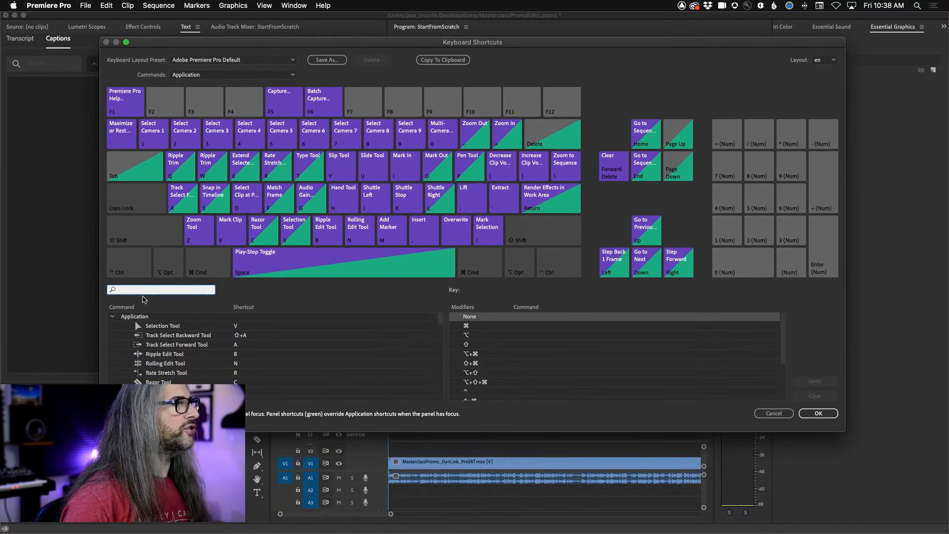
type("caption")
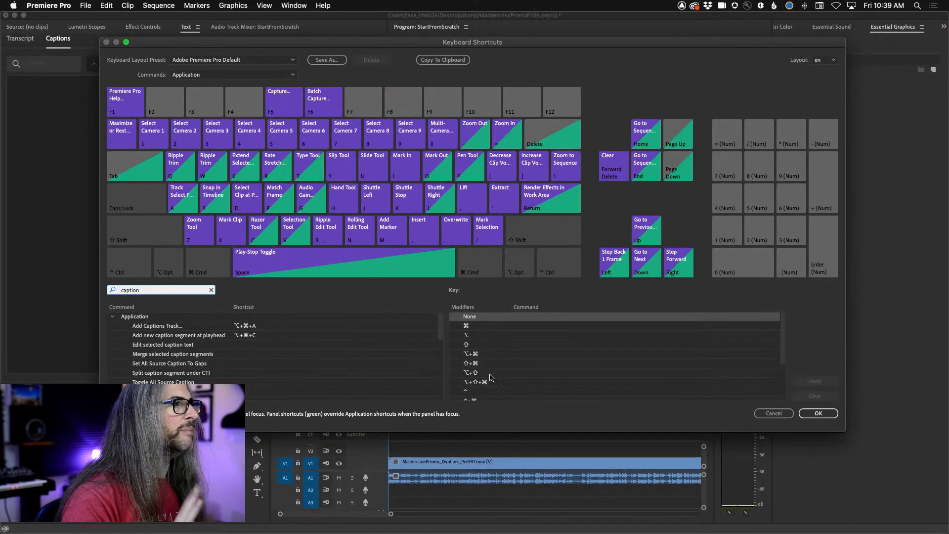
left_click(817, 413)
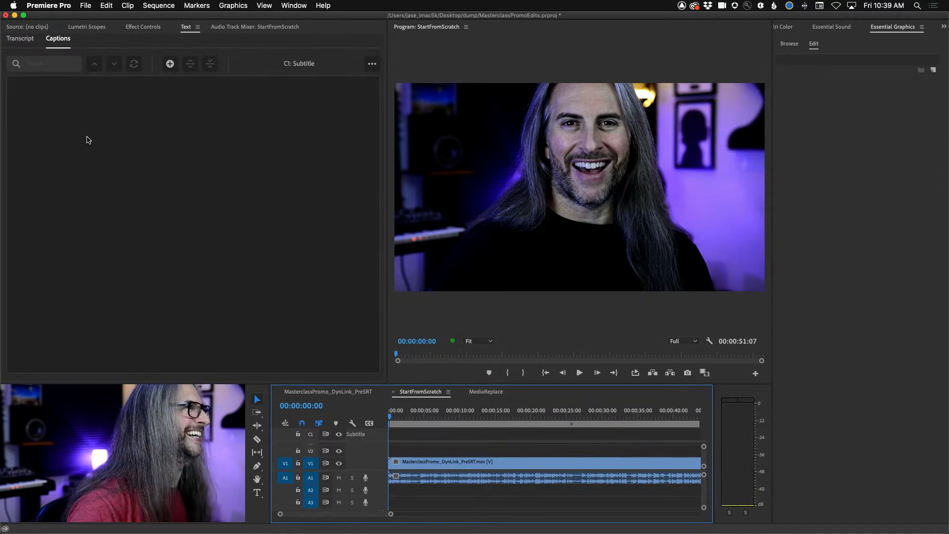
- Add a new caption segment at the sequence start and play the clip's first words to hear what to transcribe
key("alt+super+c")
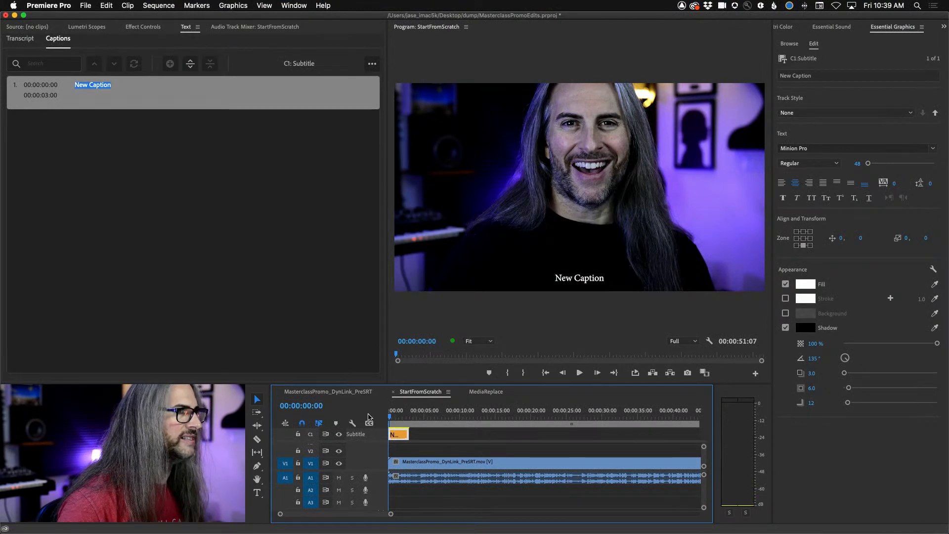
key("space")
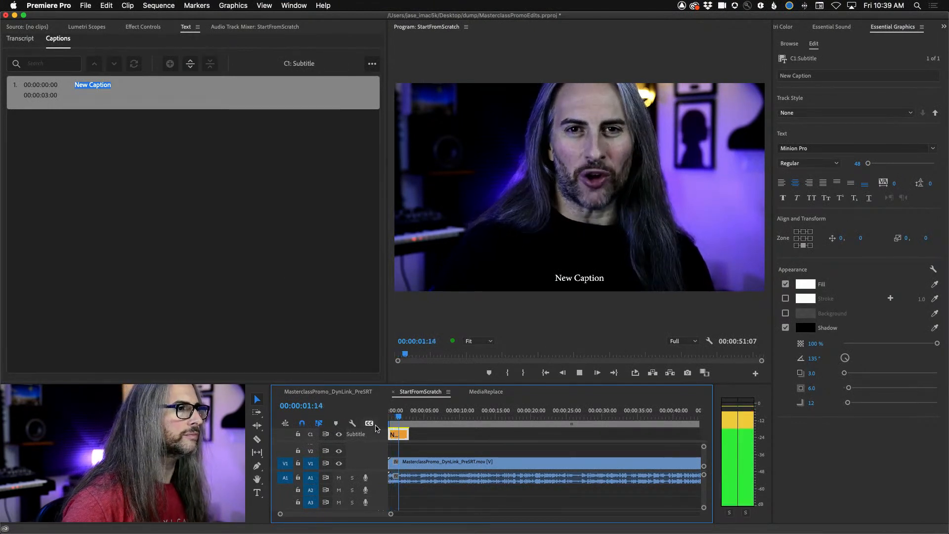
key("Left")
key("Left")
key("Left")
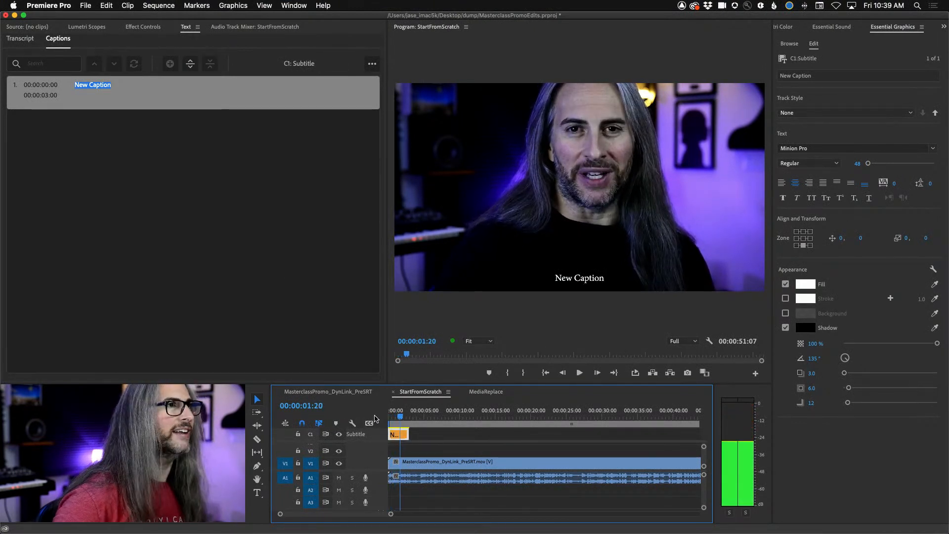
- Replace the first caption's placeholder text with "Hi, it's", the speaker's full name and "from Adobe."
double_click(110, 87)
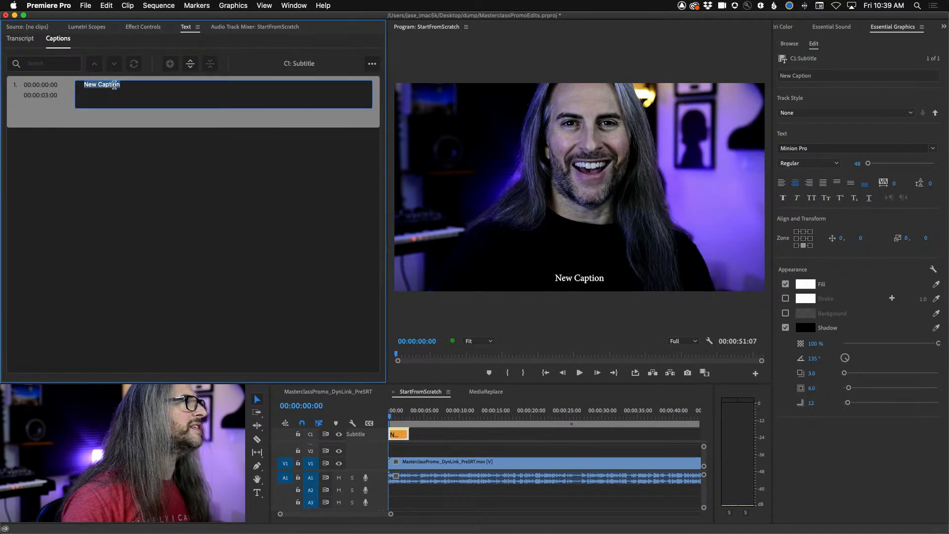
type("Hi, ")
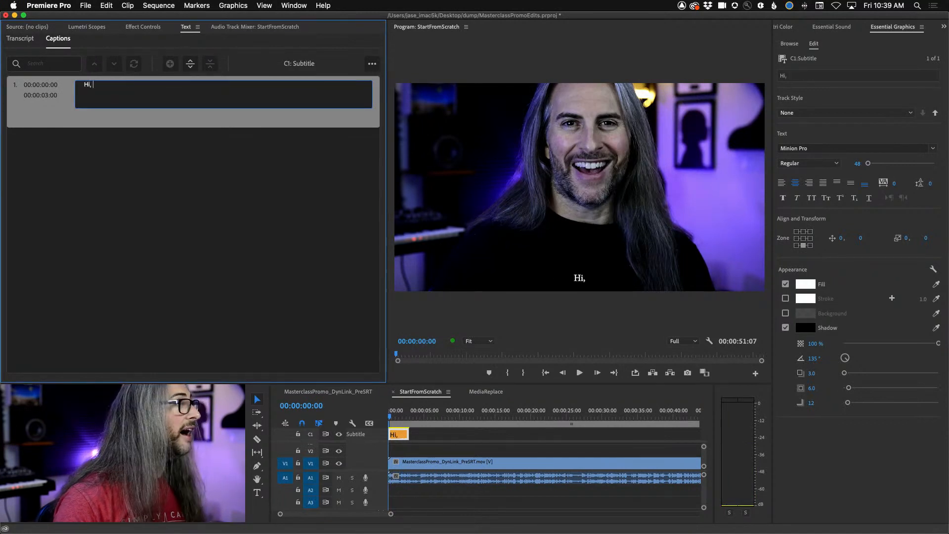
type("it's Jason Levine f")
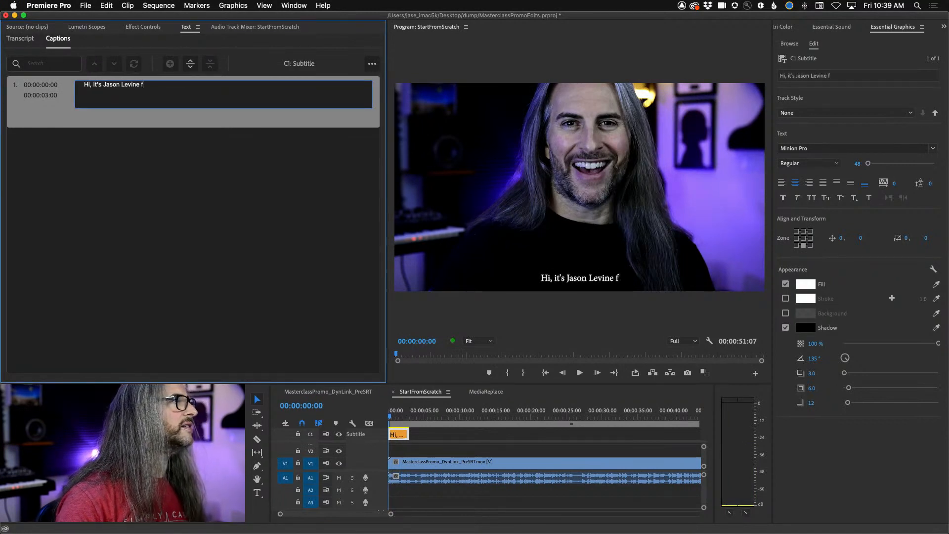
type("rom Adobe")
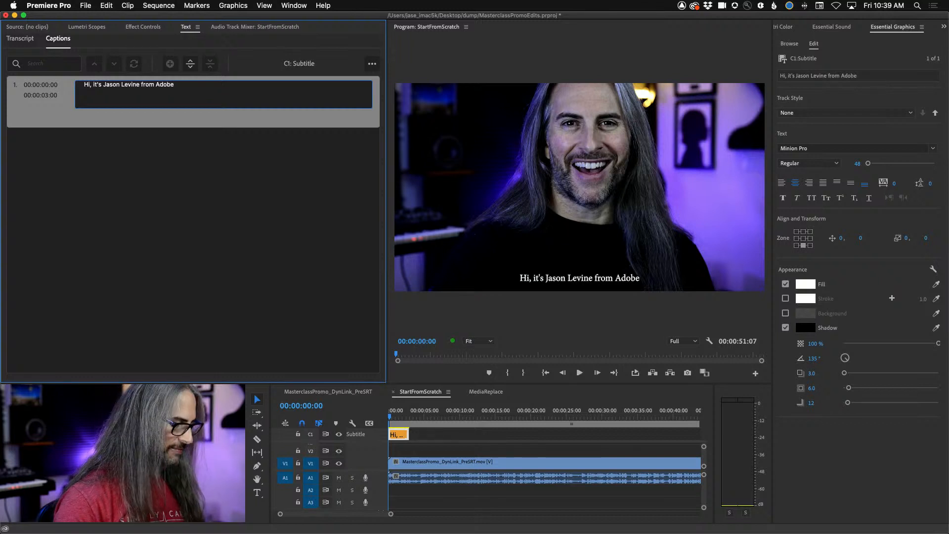
type(".")
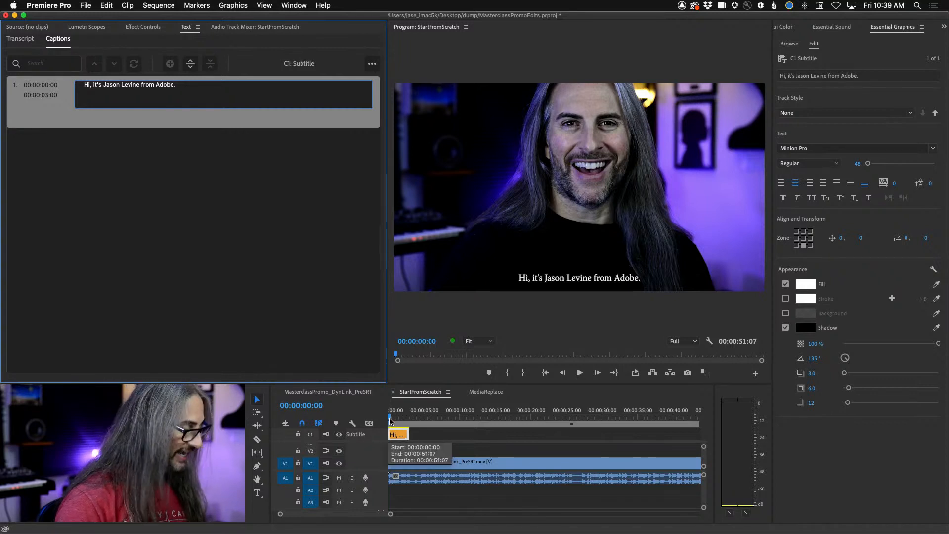
key("super+a")
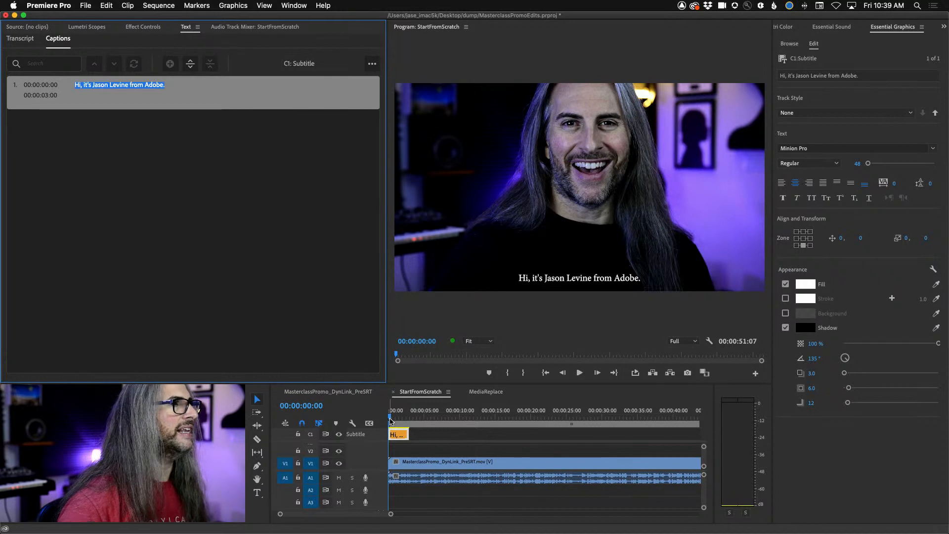
- Play and shuttle through the opening greeting, parking the playhead at 00:00:01:18 where the phrase ends
key("space")
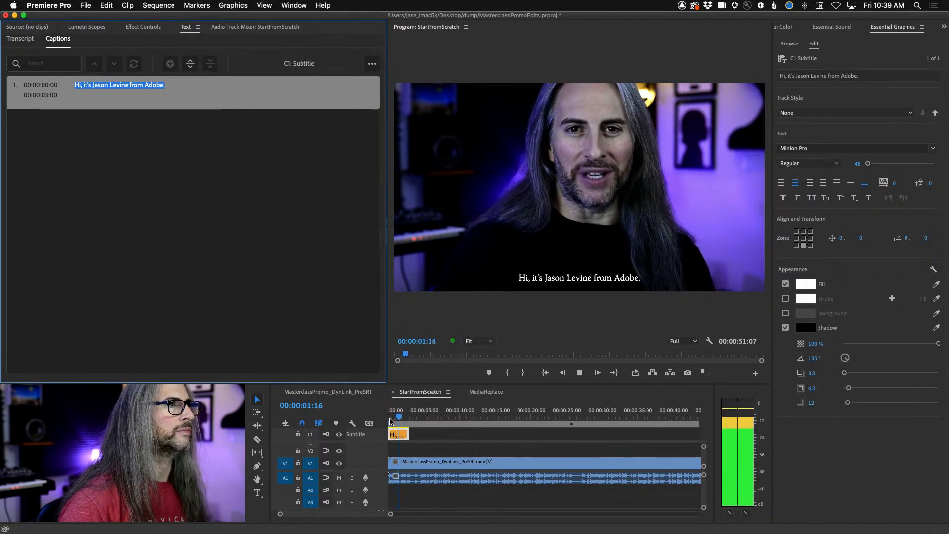
key("space")
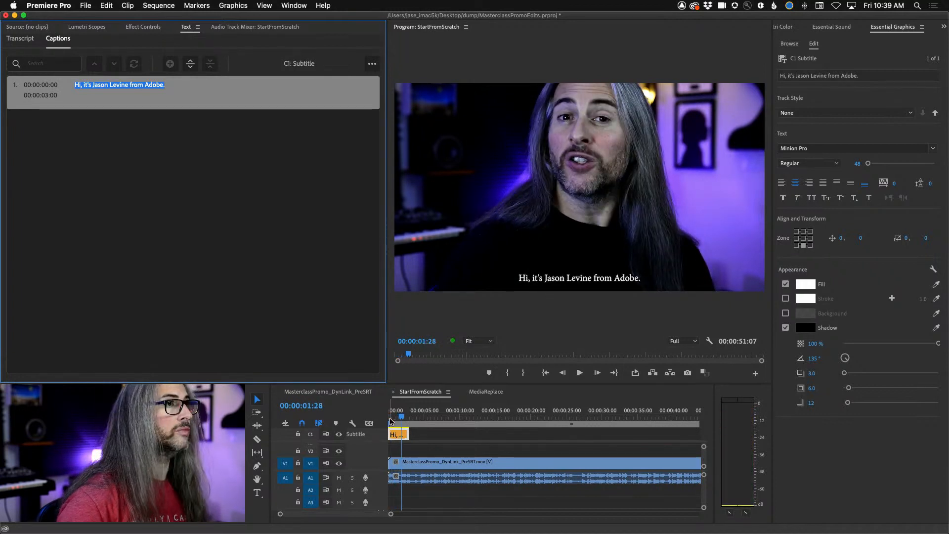
left_click(404, 420)
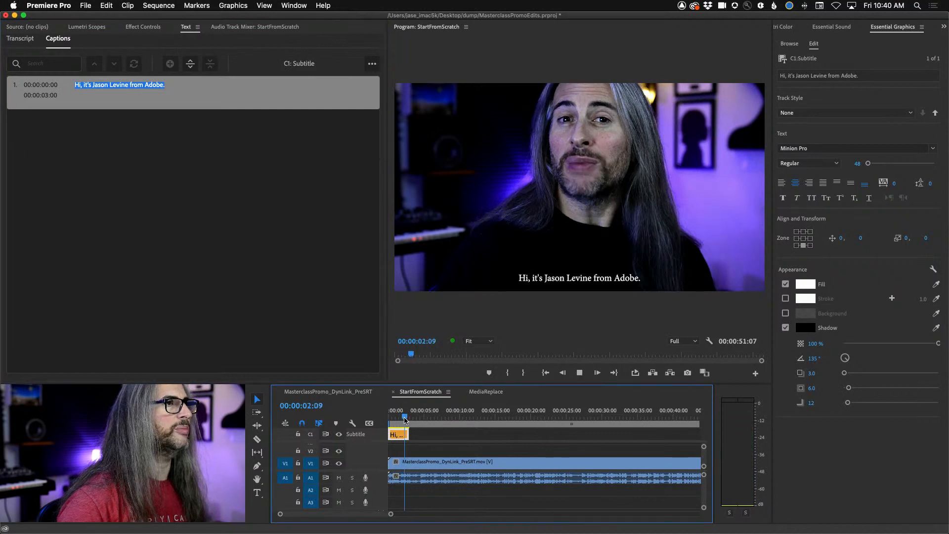
key("l")
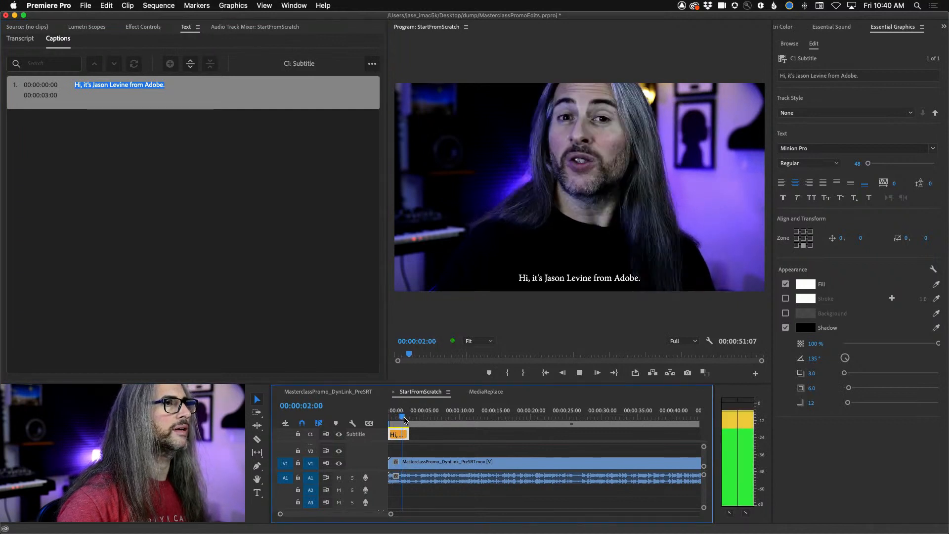
key("j")
key("k")
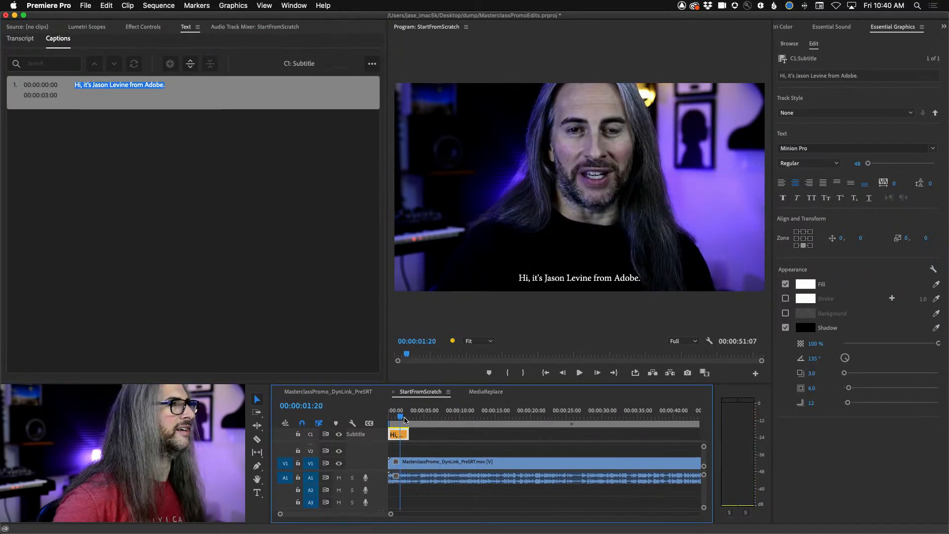
key("j")
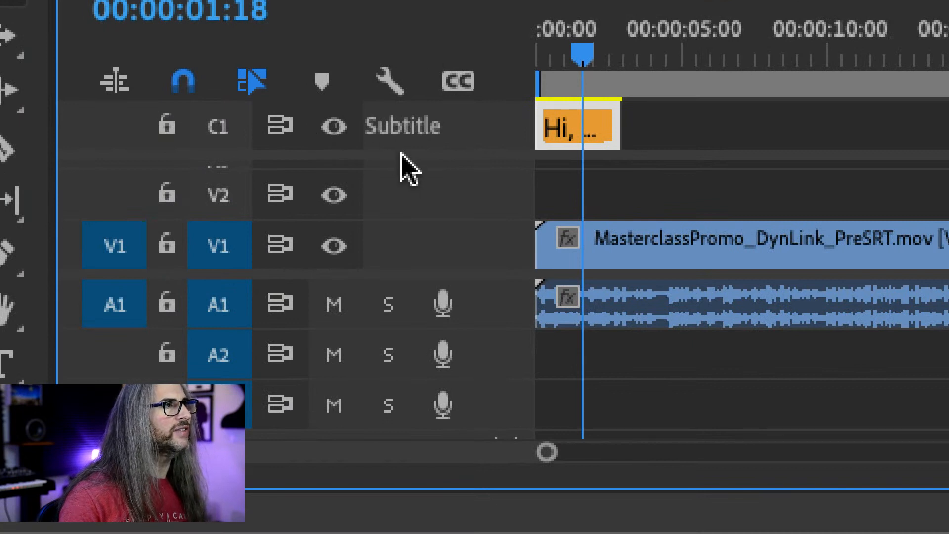
- Try trimming the end of the first caption to the playhead at 00:00:01:18, and undo the trim
scroll(410, 242, "up", 2)
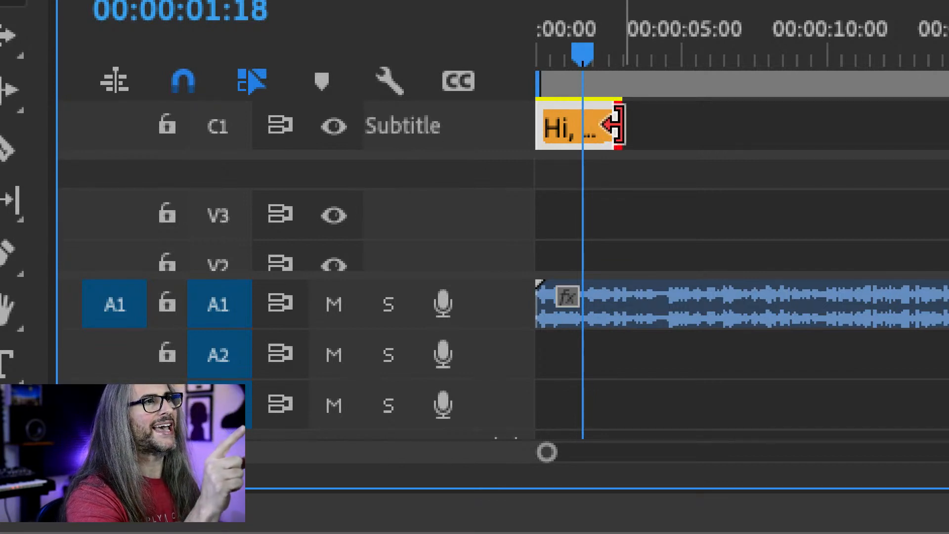
left_click_drag(610, 124, 581, 126)
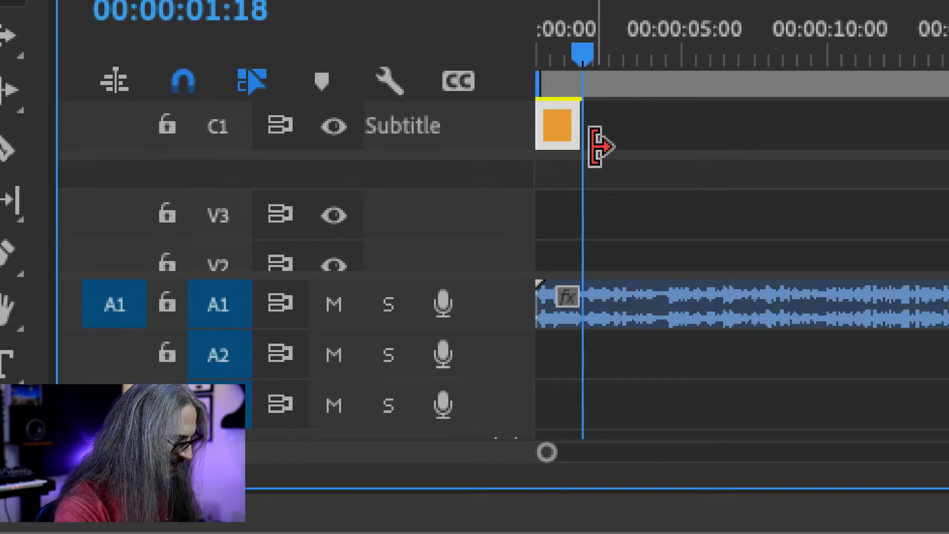
key("ctrl+z")
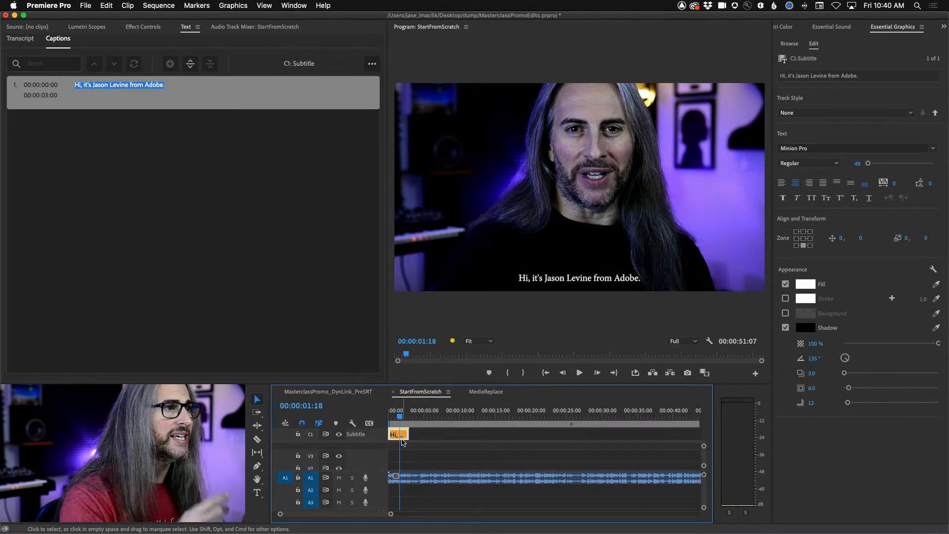
- Advance the playhead to 00:00:01:21 and add a second caption segment there, ending the first caption at that point
key("space")
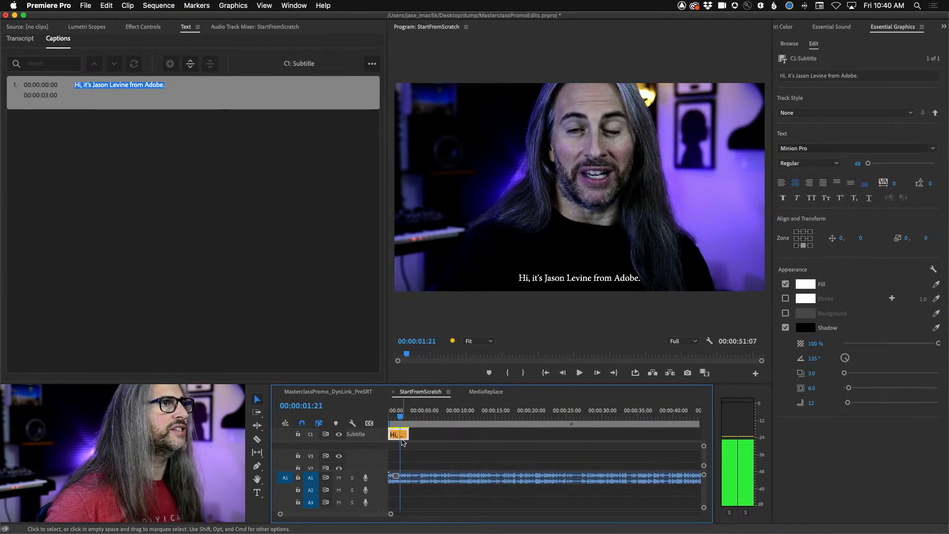
key("Left")
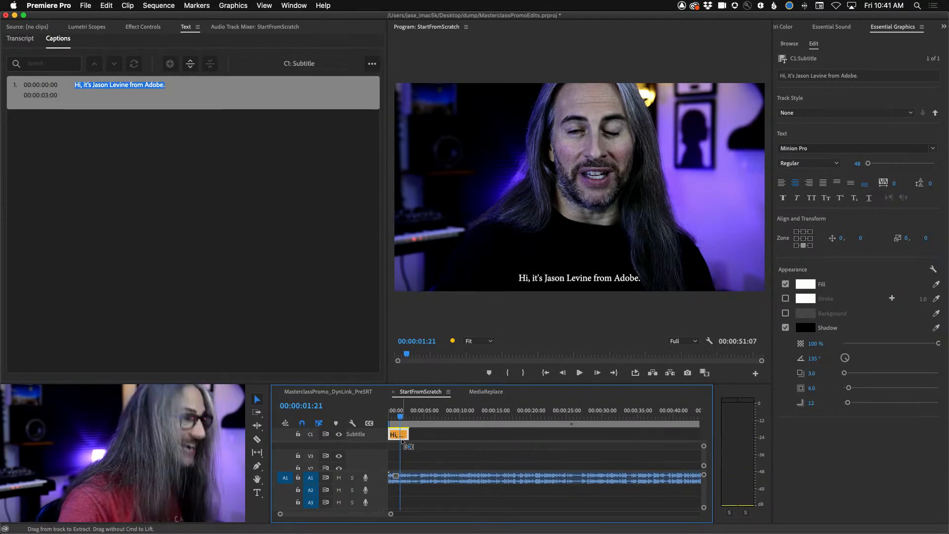
key("alt+super+c")
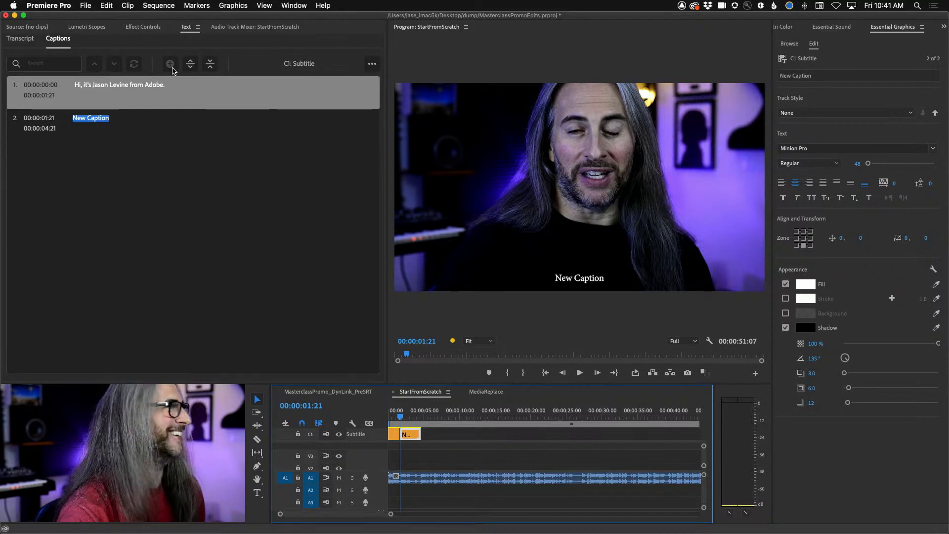
- Listen to the second phrase and replace the second caption's placeholder text with "Here's what you missed this week on Adobe Live!"
left_click(399, 417)
key("space")
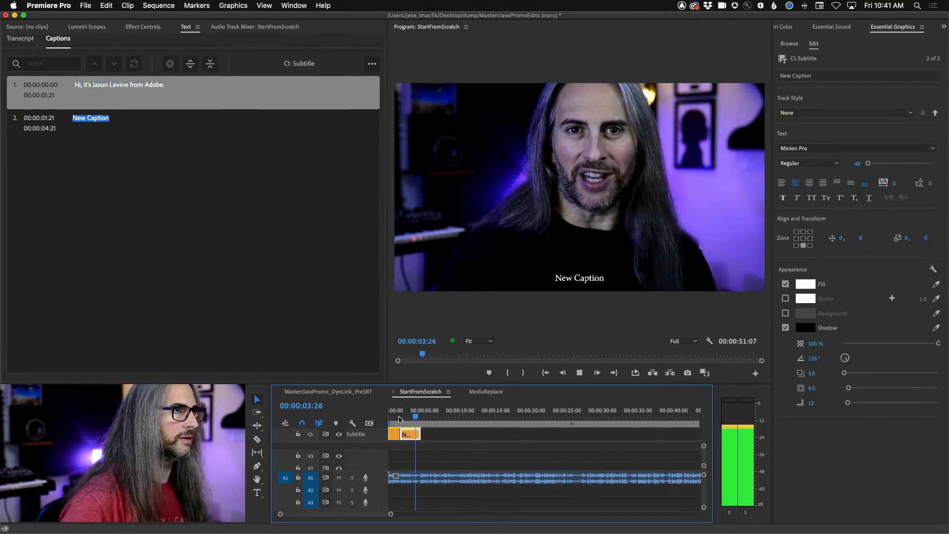
key("space")
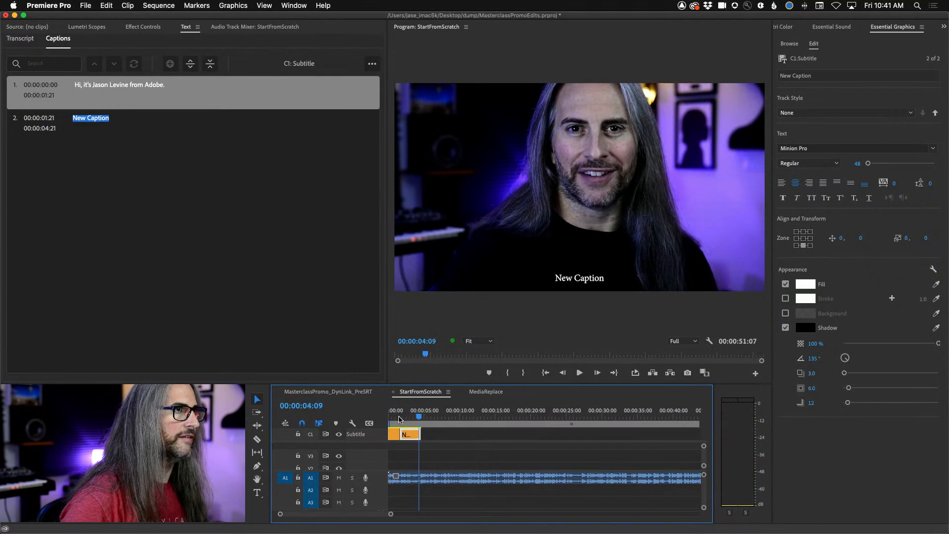
double_click(88, 121)
type("Here's wh")
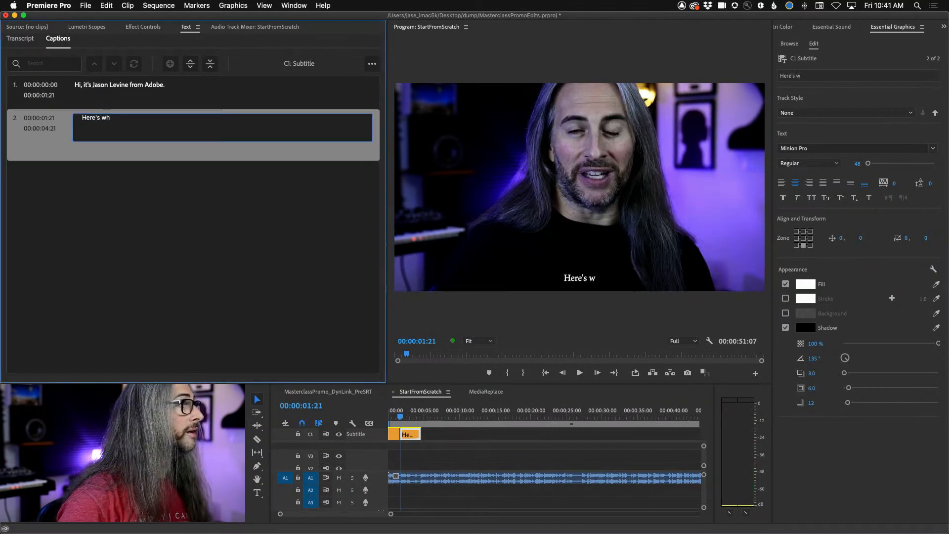
type("at you missed this")
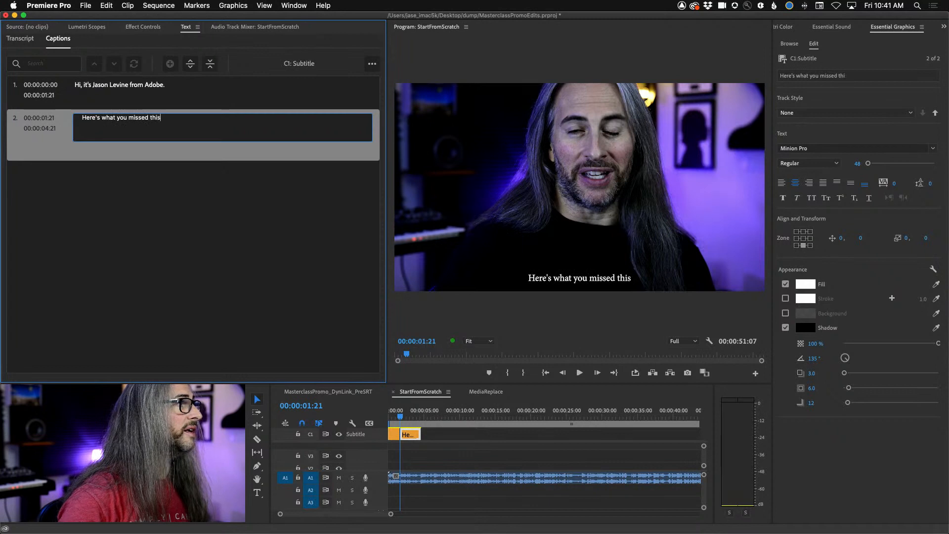
type(" week on Adobe Live!")
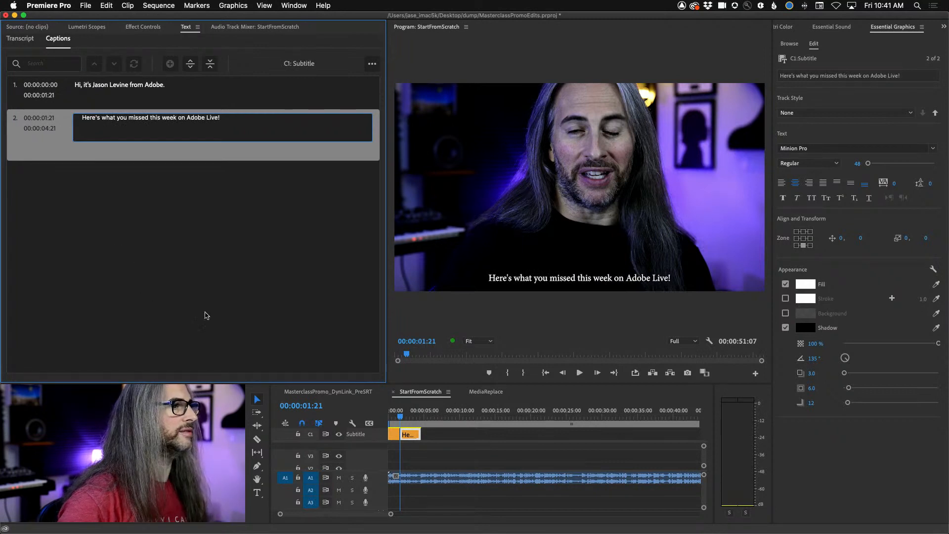
key("Return")
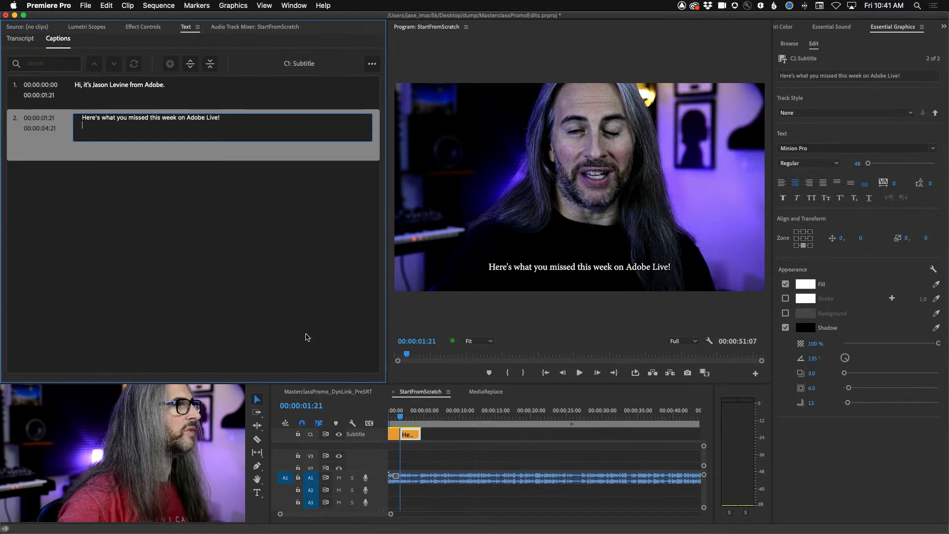
- Play the sequence from the start to check both captions against the speech
left_click_drag(400, 420, 385, 418)
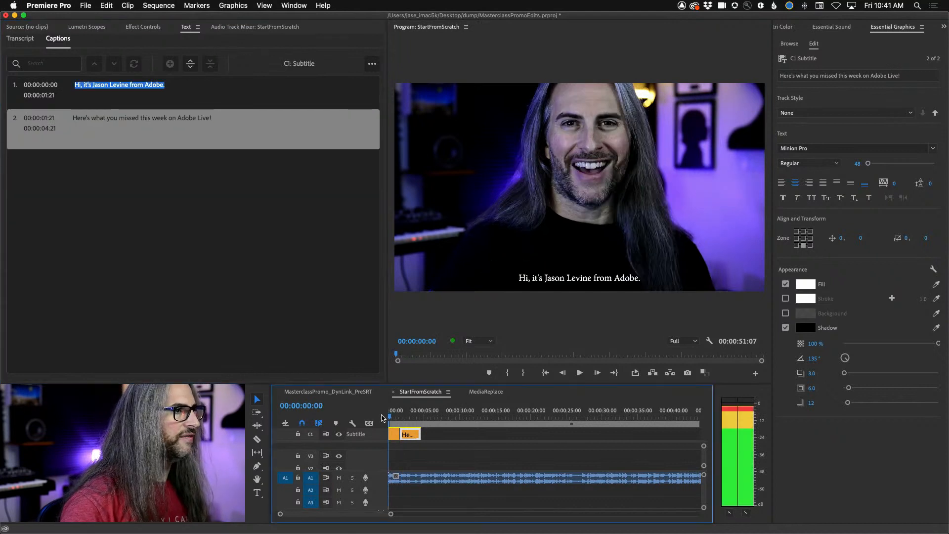
key("space")
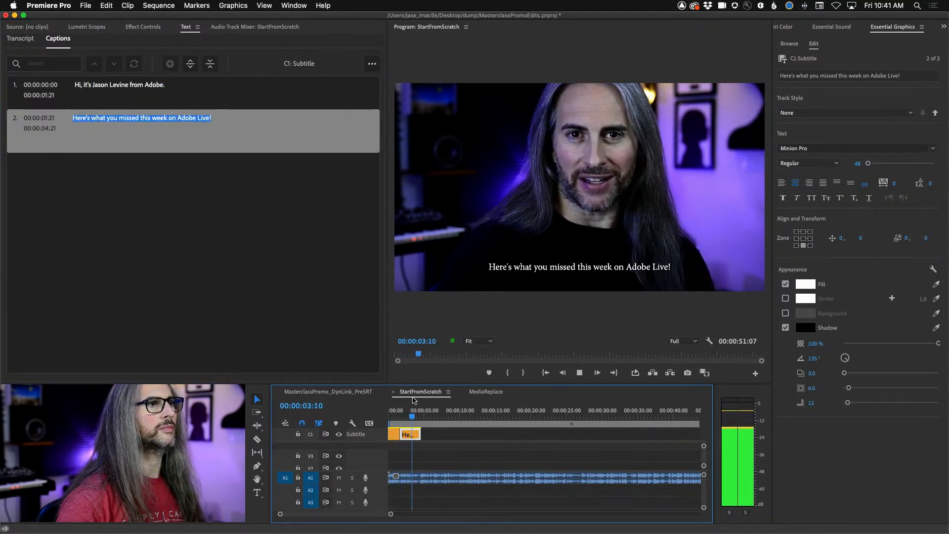
key("space")
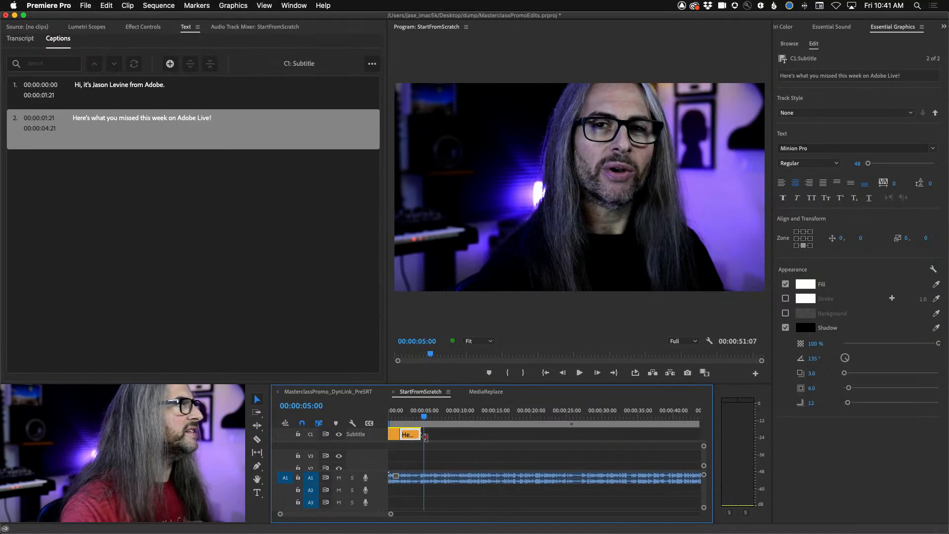
- Split the second caption at 00:00:03:06 and merge the two resulting segments back into one
left_click_drag(425, 416, 407, 414)
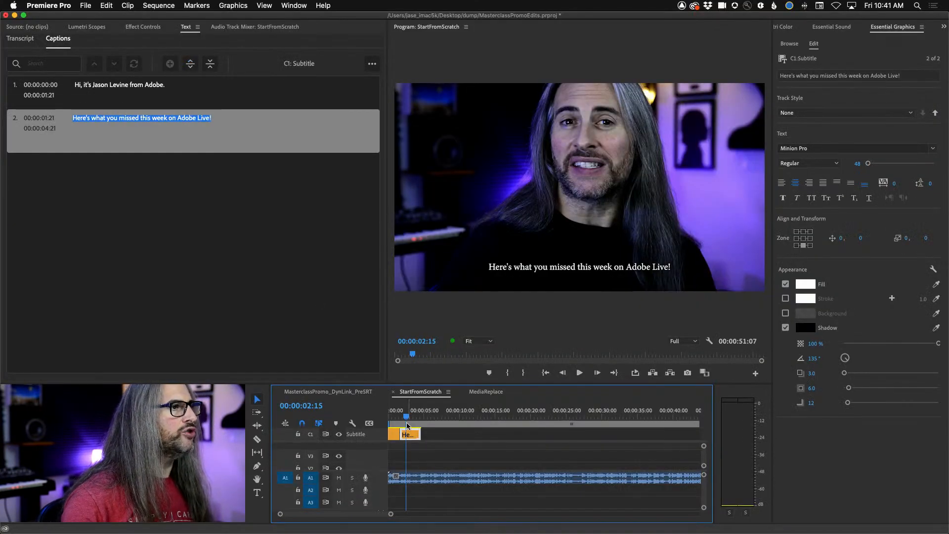
left_click(409, 416)
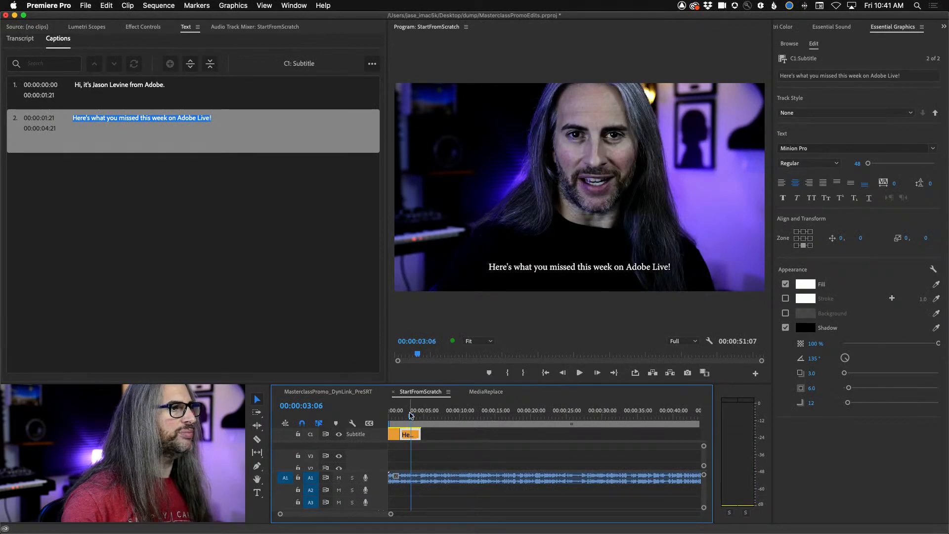
left_click(189, 64)
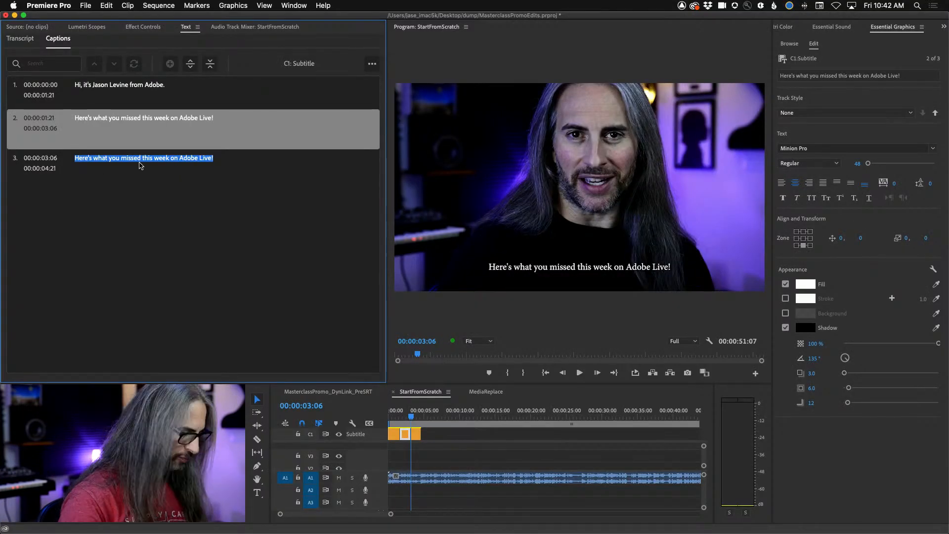
left_click(211, 65)
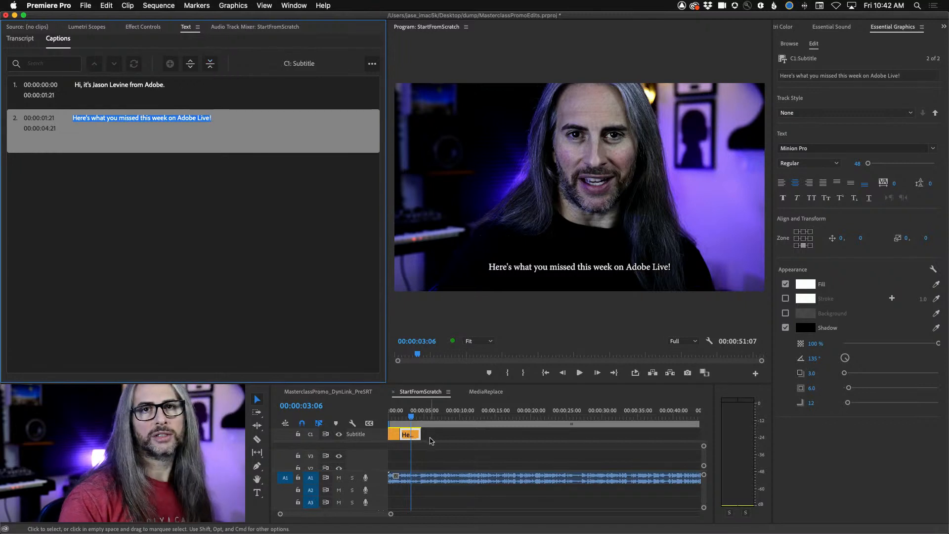
- Merge the first and second caption segments into one, and undo the merge
left_click_drag(420, 444, 383, 432)
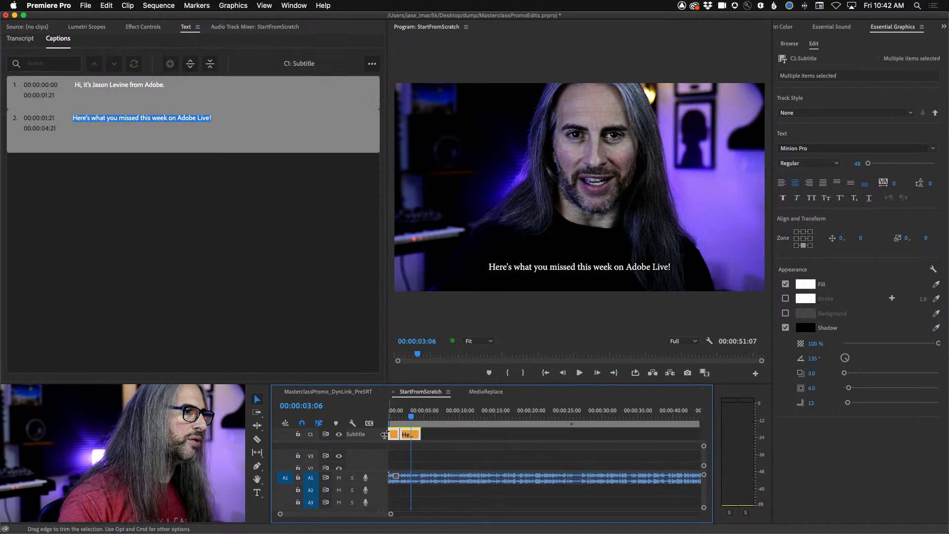
left_click(210, 65)
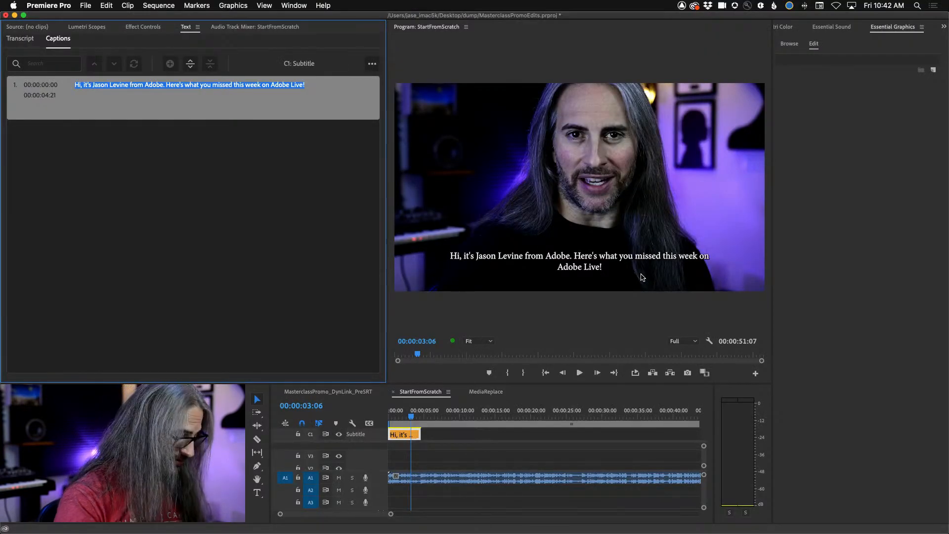
key("super+z")
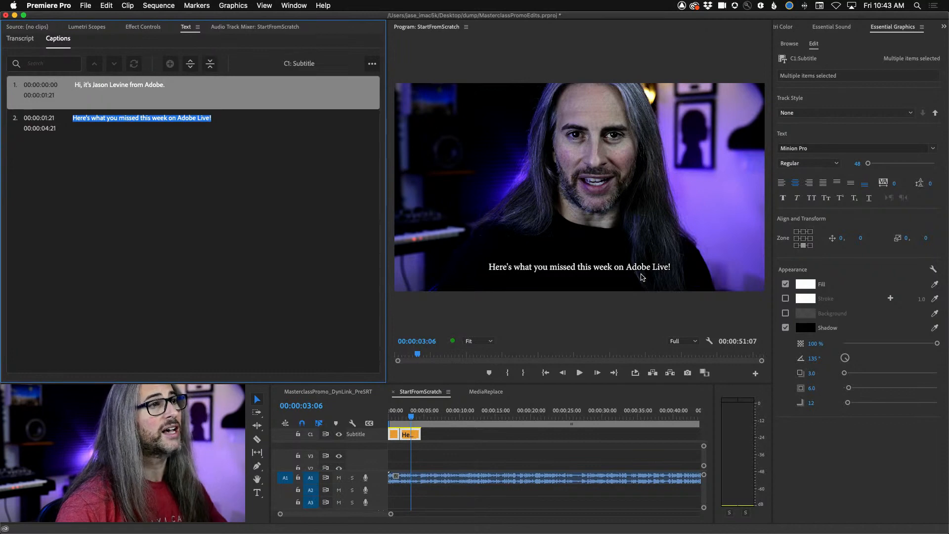
- Play past the second phrase, step the playhead back to 00:00:04:20 and add a third caption segment there
key("space")
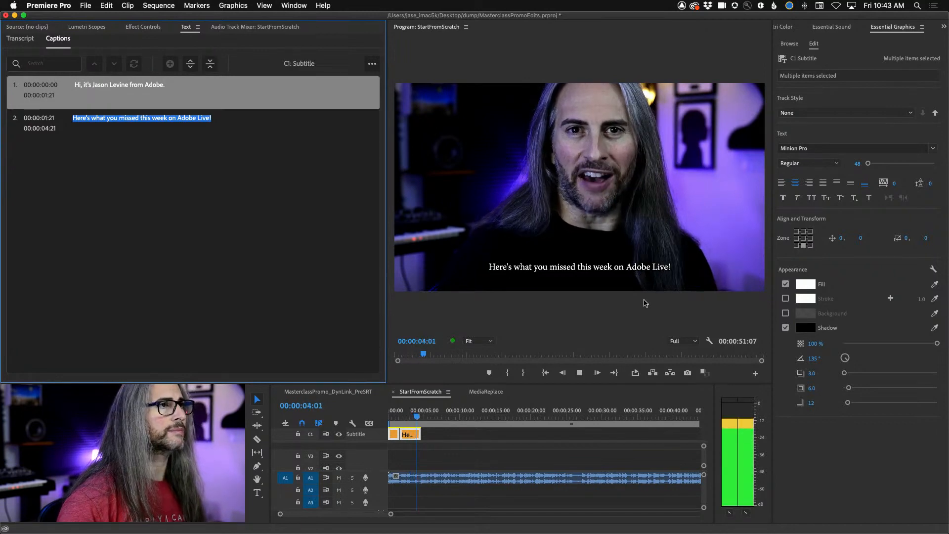
key("space")
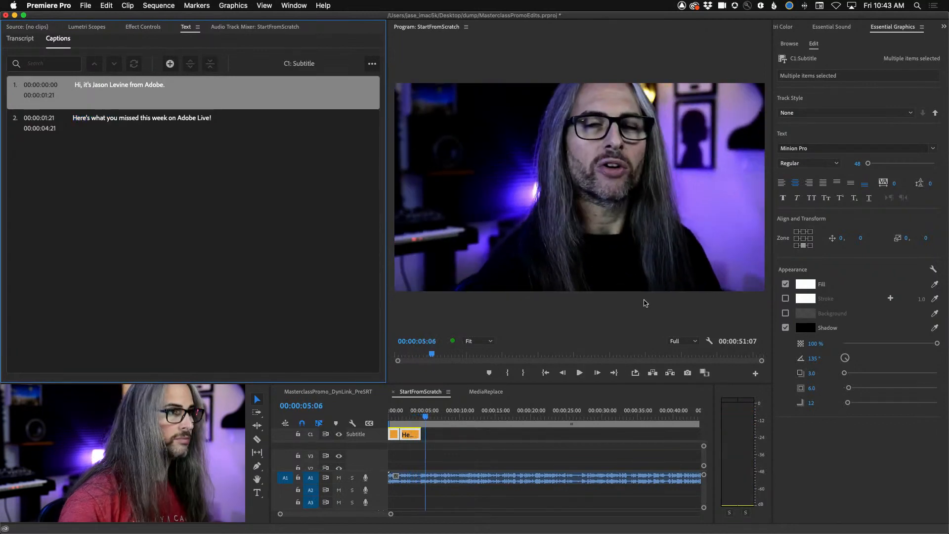
left_click_drag(431, 416, 426, 415)
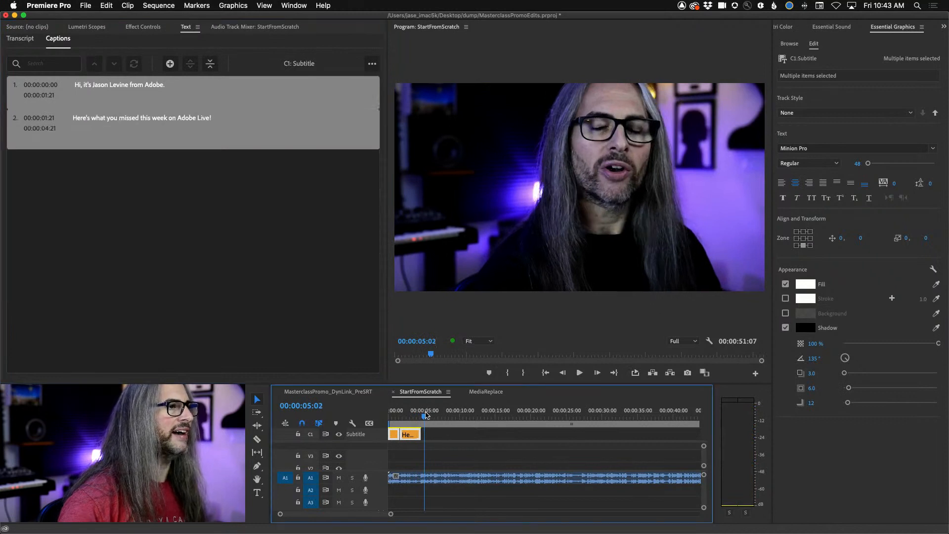
key("Left")
key("Left")
key("Left")
key("Left")
key("Left")
key("Left")
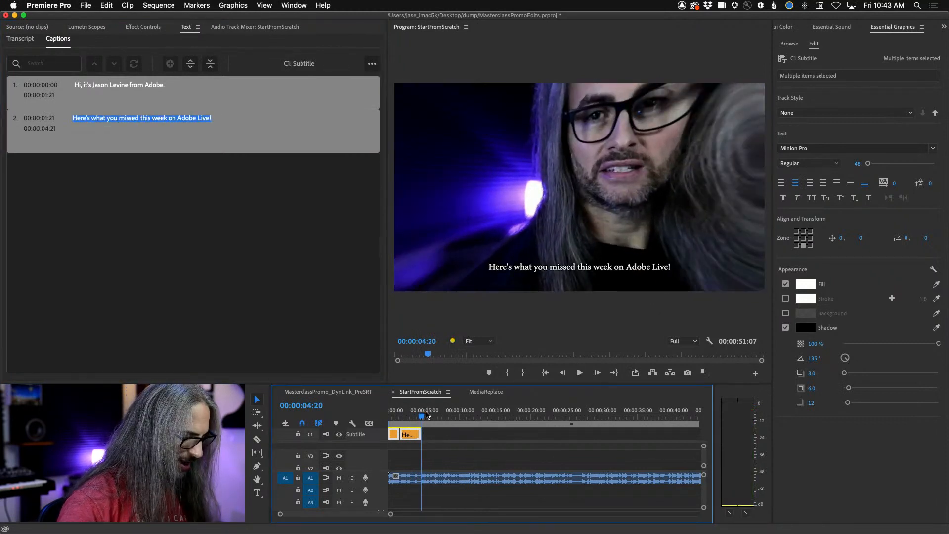
key("super+alt+c")
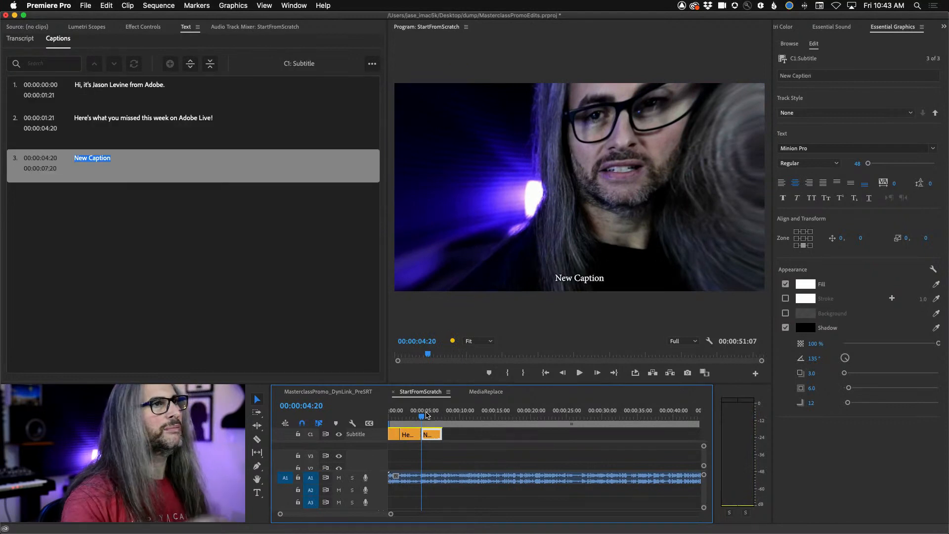
- Play the speech under the third caption to hear the words to transcribe
key("space")
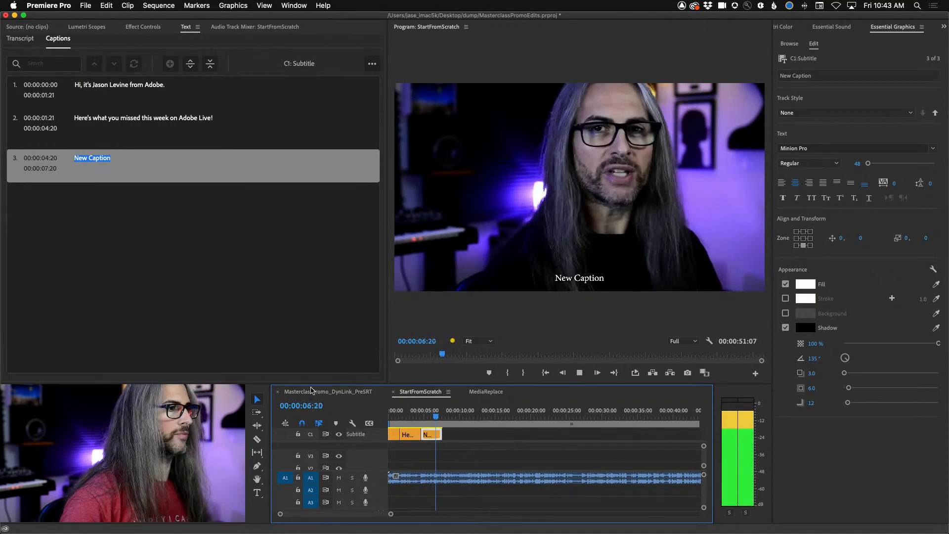
key("space")
key("Left")
key("Left")
key("Left")
key("Left")
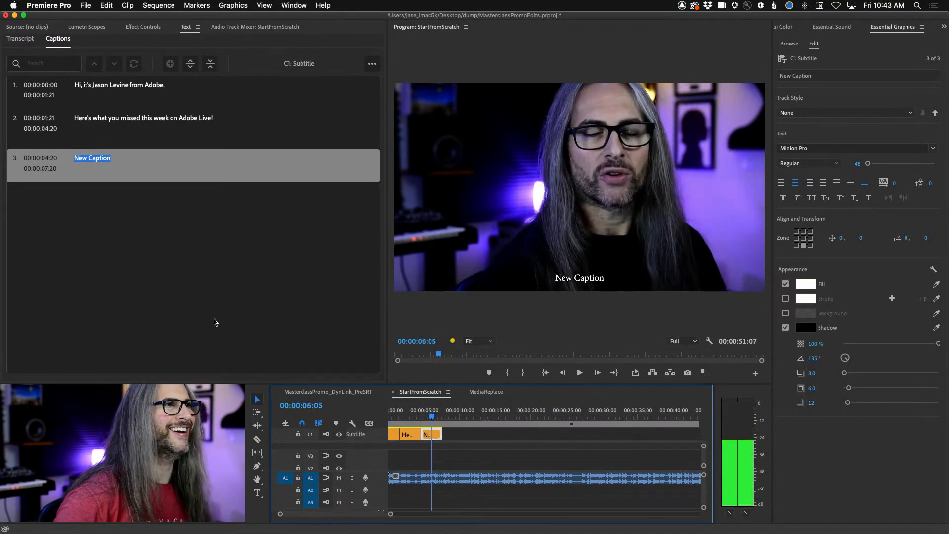
key("Right")
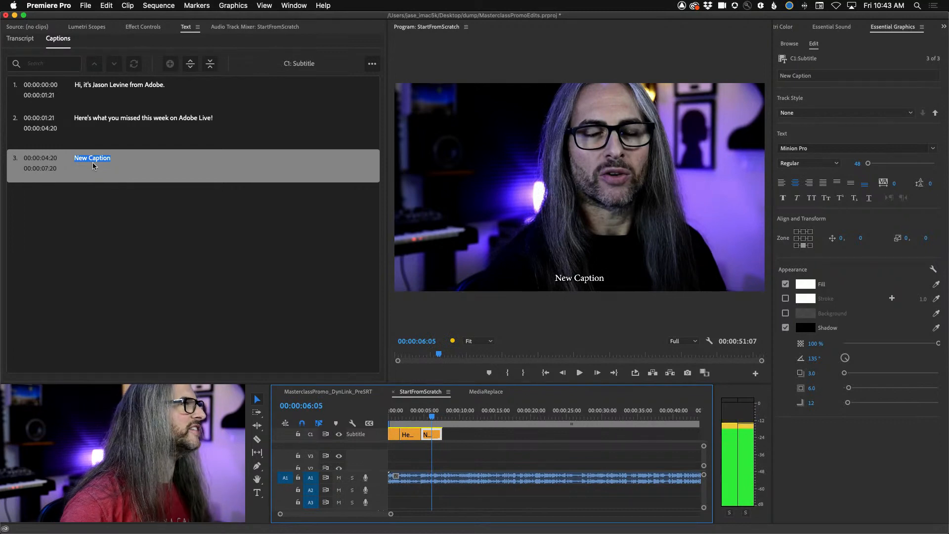
key("Home")
key("space")
key("space")
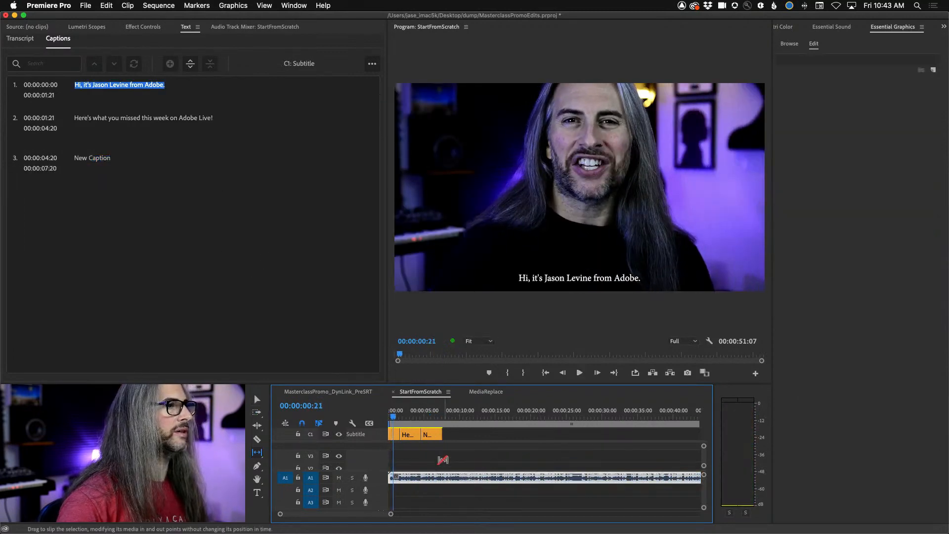
left_click(94, 166)
key("v")
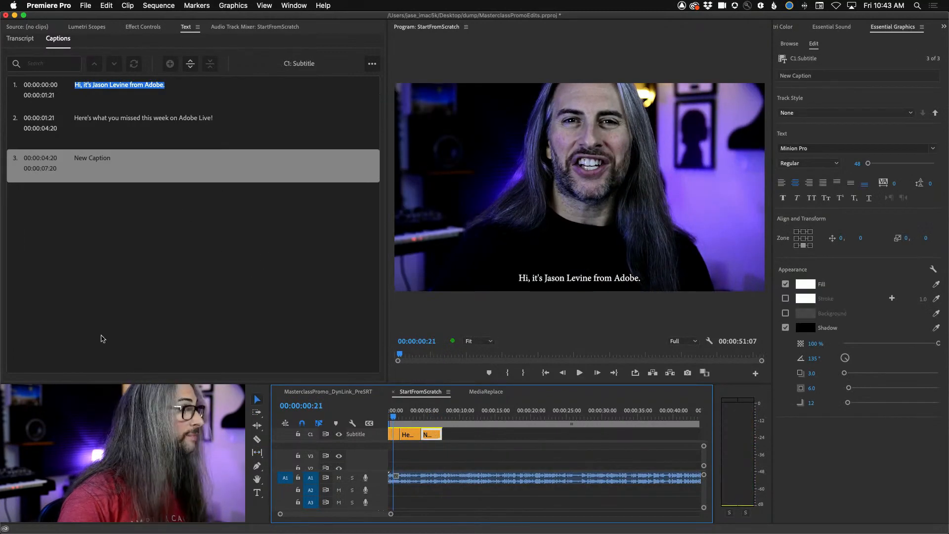
- Replace the third caption's placeholder text with "Today we're going to be talking about..."
double_click(96, 157)
type("Tod")
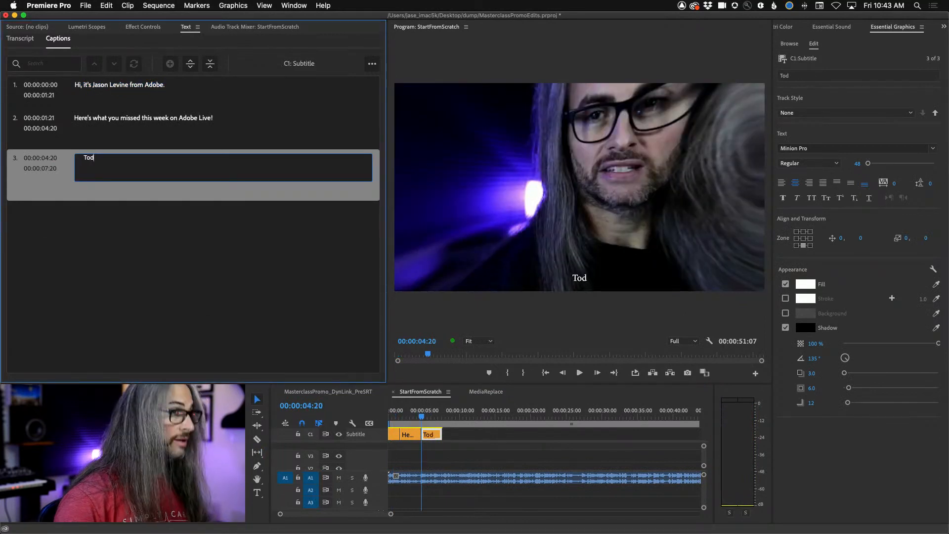
type("ay we're going to be ")
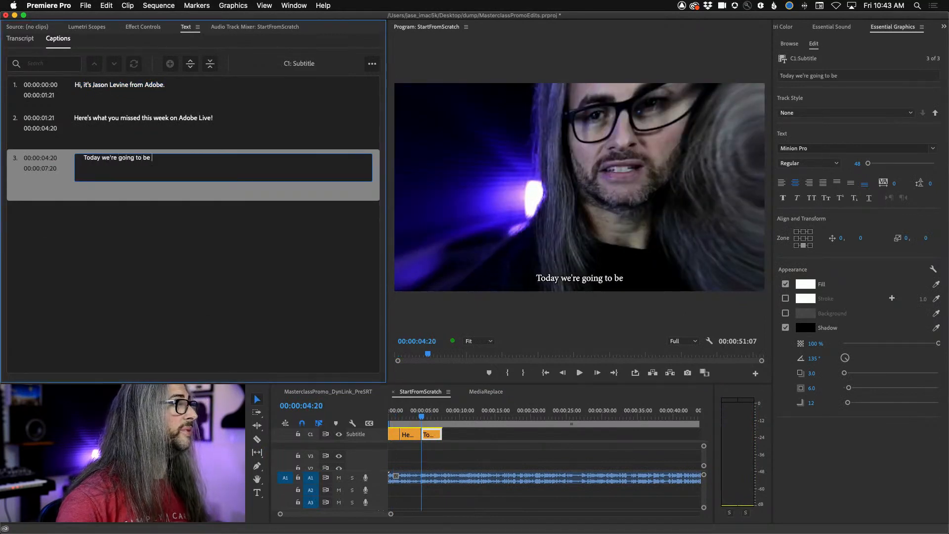
type("talking about...")
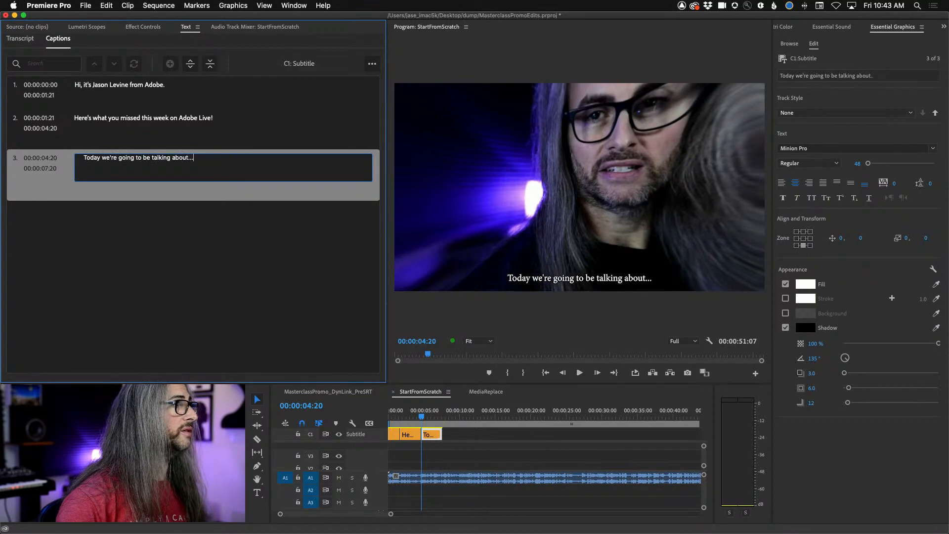
left_click(158, 260)
- Play the third caption up to 00:00:06:16 and add a fourth caption segment there, ending the third at that point
key("space")
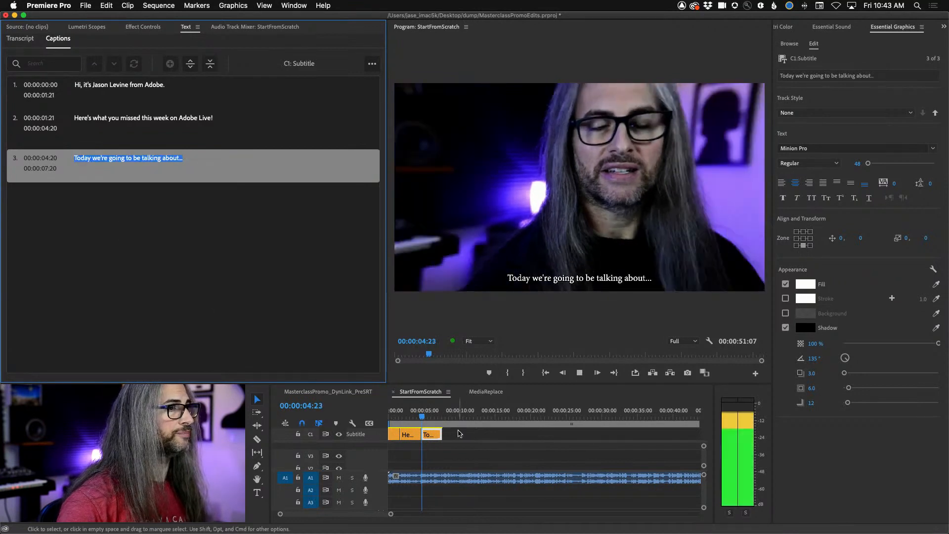
key("space")
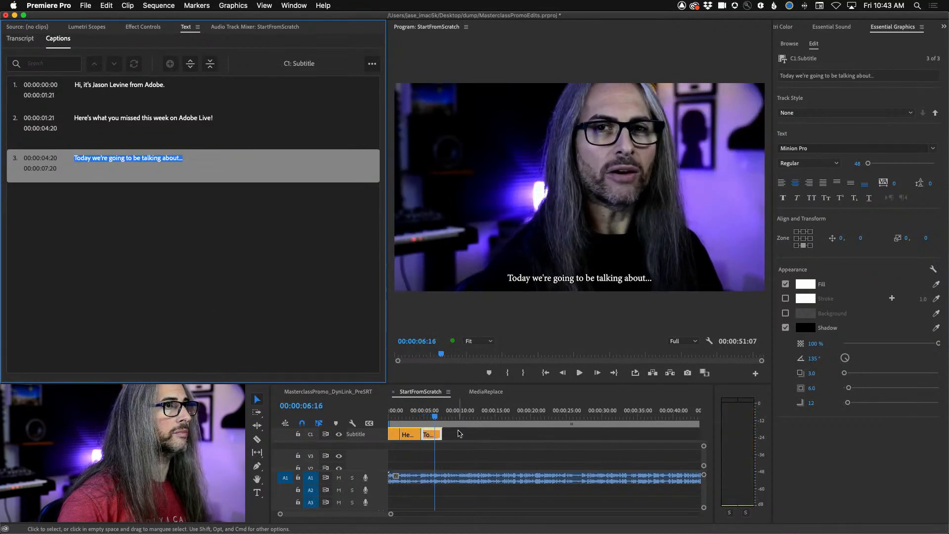
key("alt+super+a")
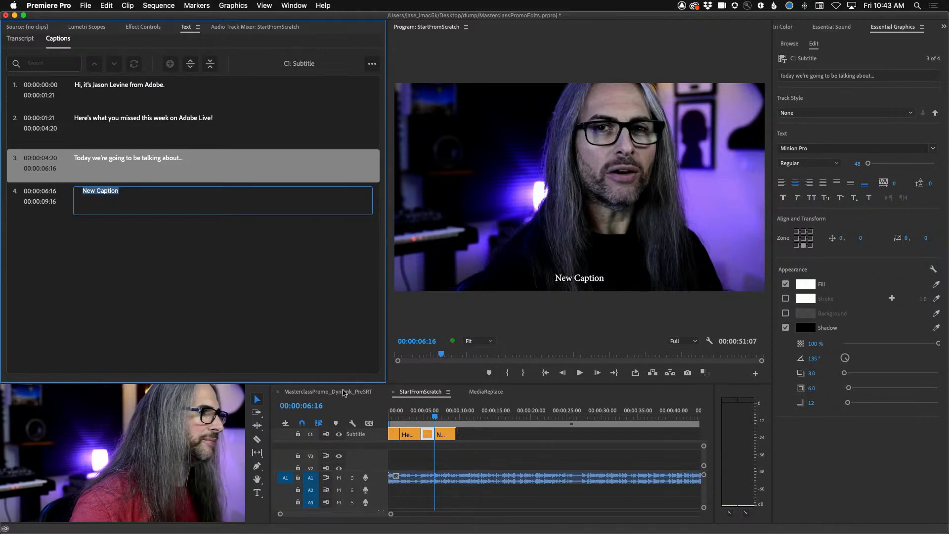
- Switch to the MasterclassPromo_DynLink_PreSRT sequence and return its playhead to 00:00:00:00
left_click(329, 391)
key("backslash")
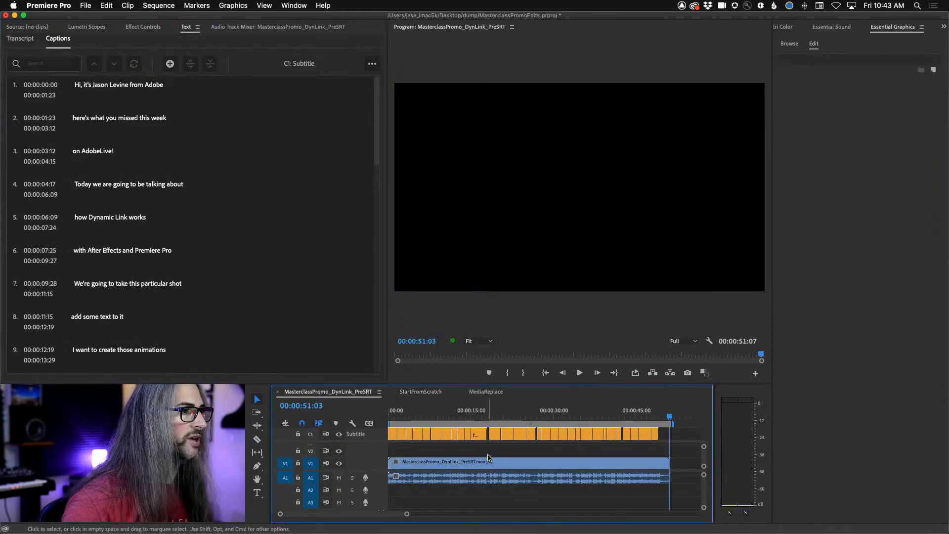
left_click_drag(670, 413, 383, 406)
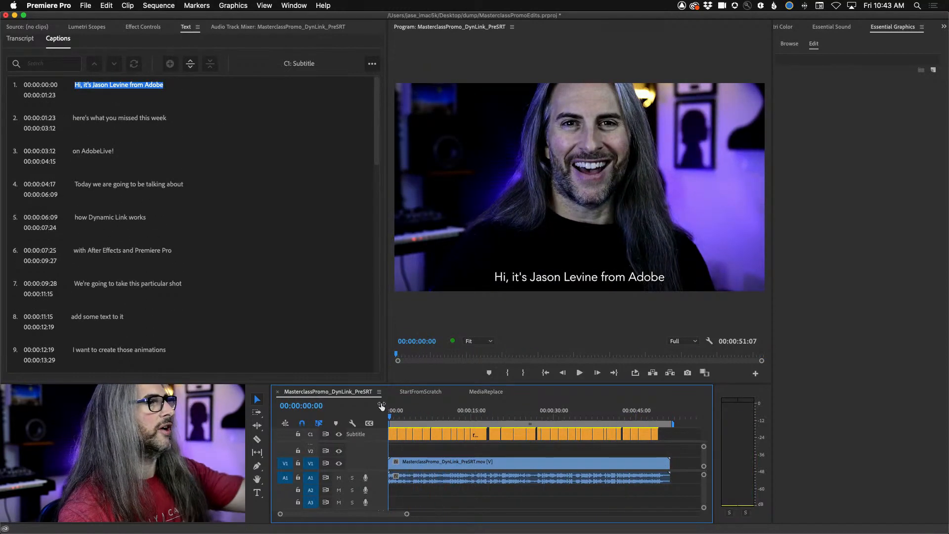
left_click_drag(381, 406, 2, 264)
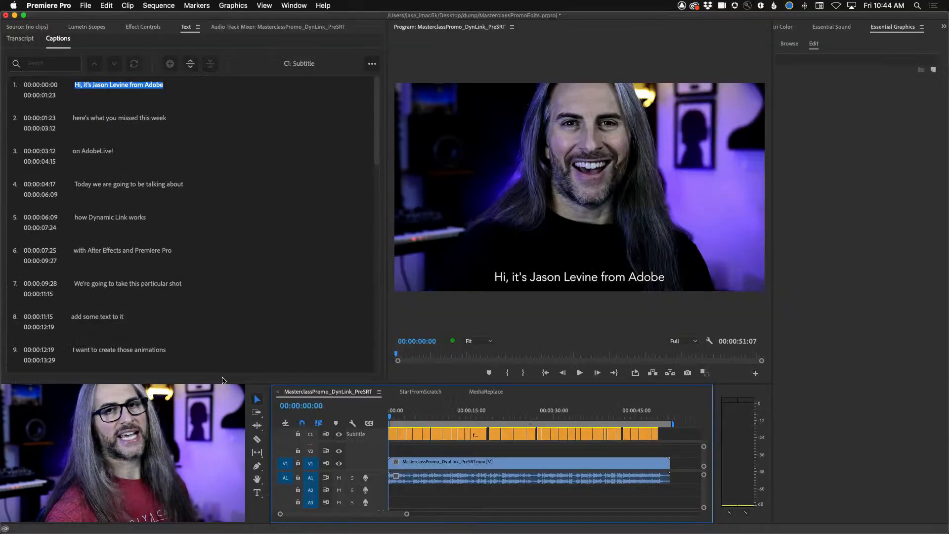
left_click_drag(390, 419, 348, 408)
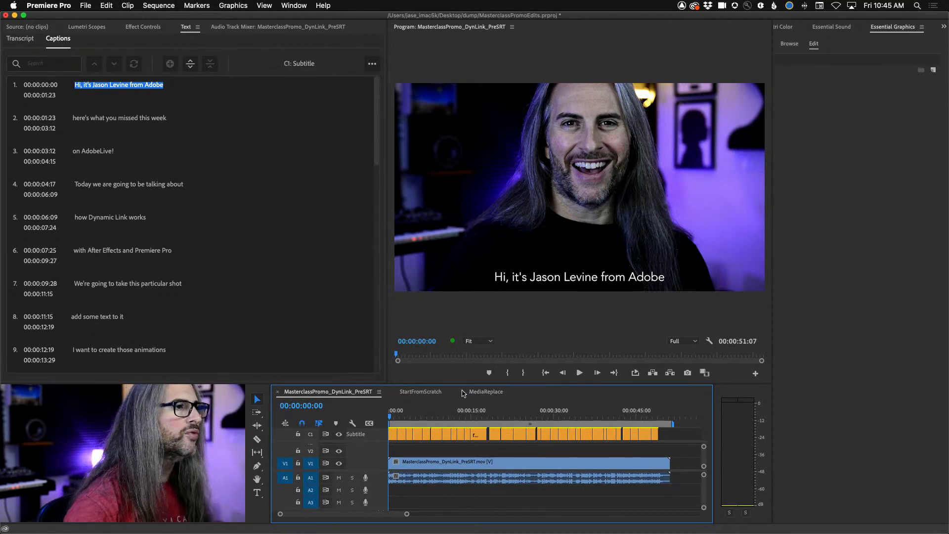
- View the second caption in the StartFromScratch sequence at 00:00:03:14
left_click(428, 393)
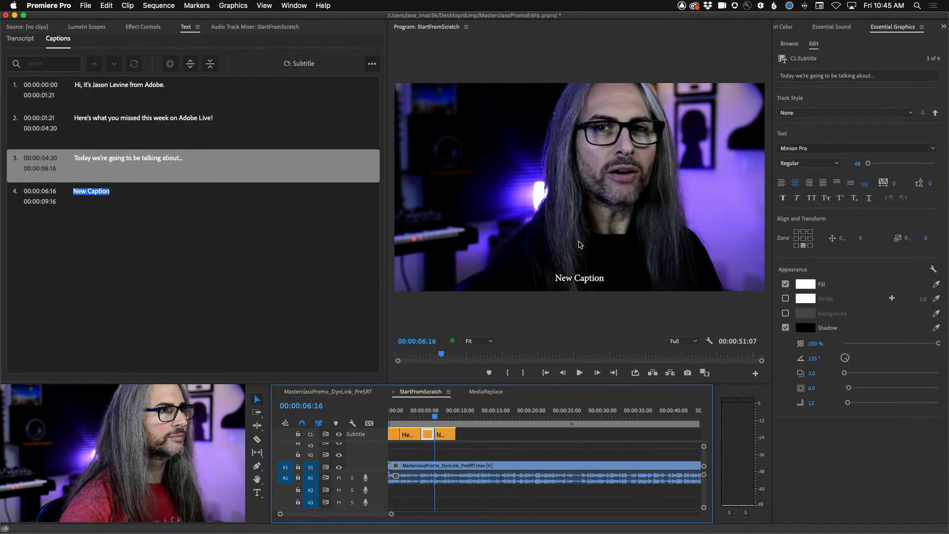
left_click(414, 415)
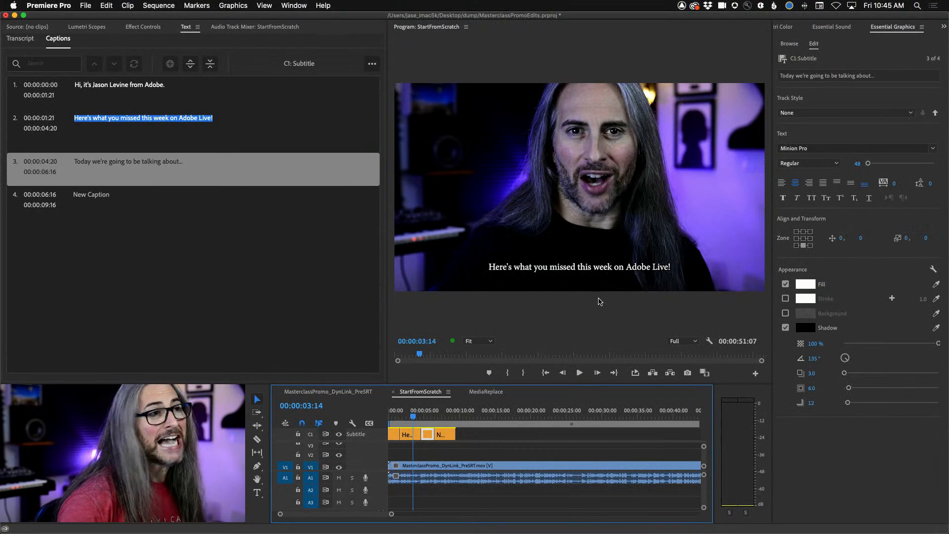
- Go back to the MasterclassPromo_DynLink_PreSRT sequence and select all captions on its subtitle track
left_click(324, 392)
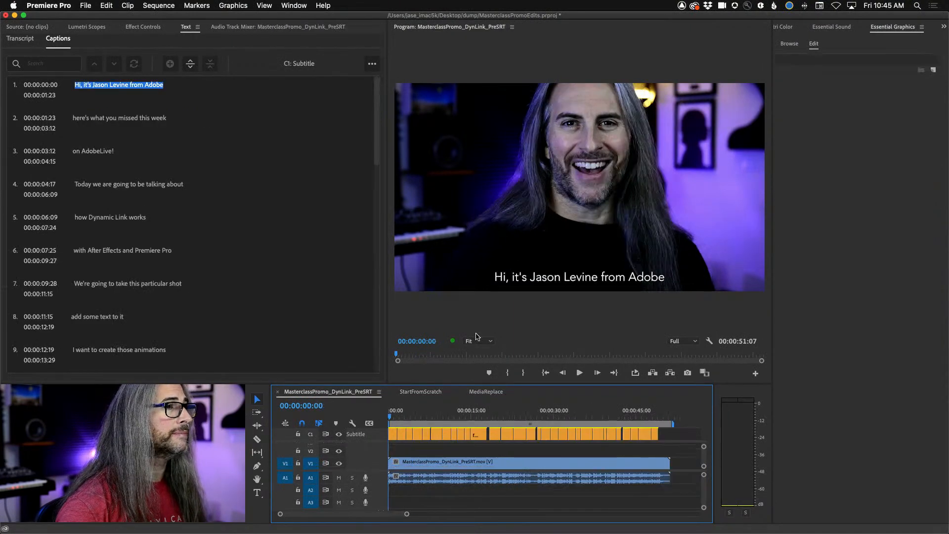
left_click(394, 437)
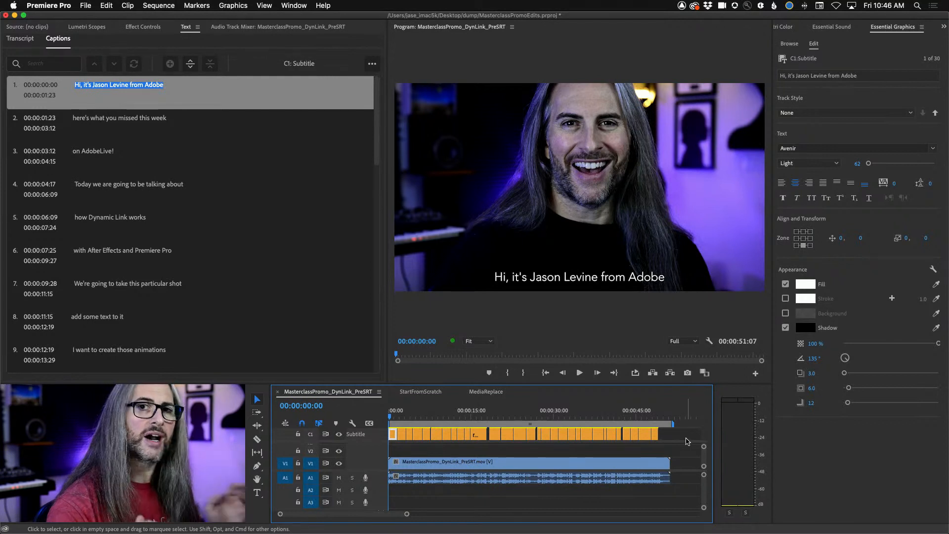
left_click_drag(684, 439, 341, 443)
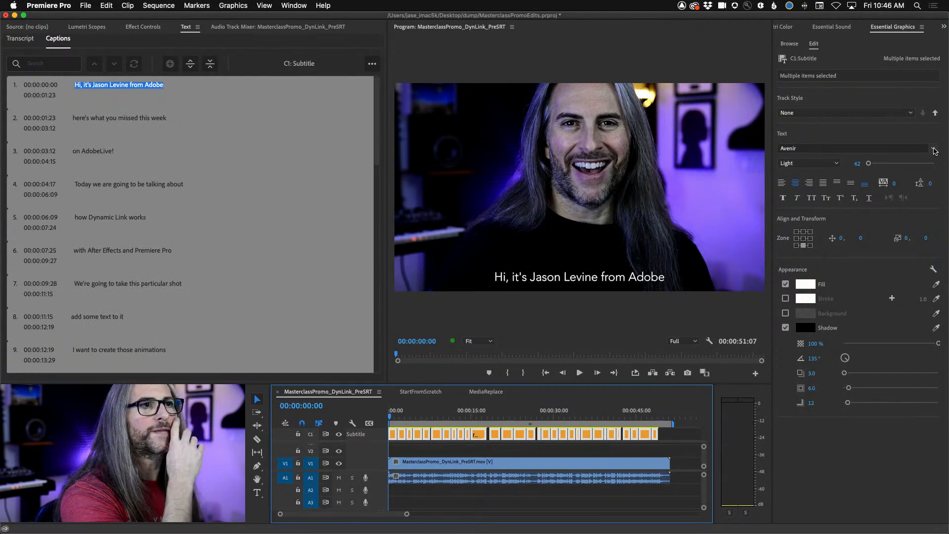
- Try the Avenir Next Condensed and Barricada Pro fonts on all selected captions
left_click(934, 150)
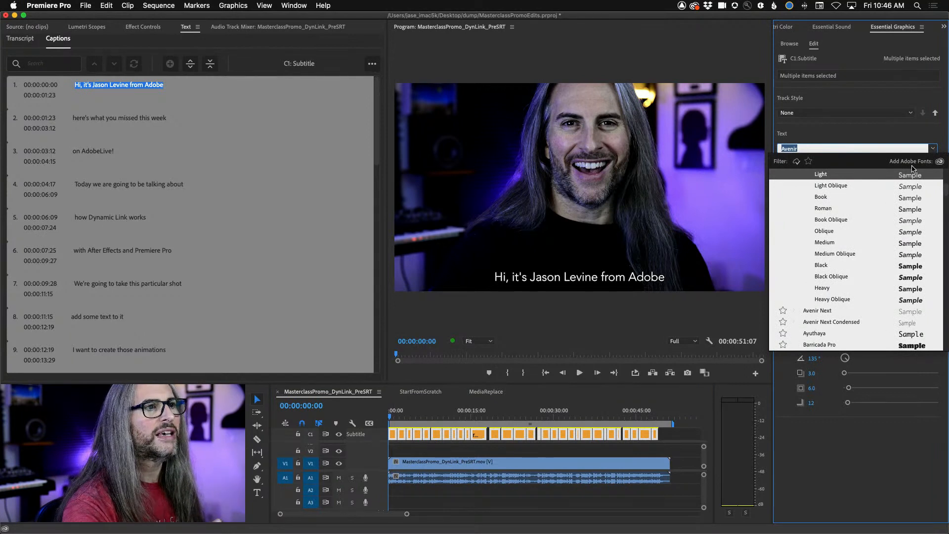
left_click(886, 135)
left_click(932, 149)
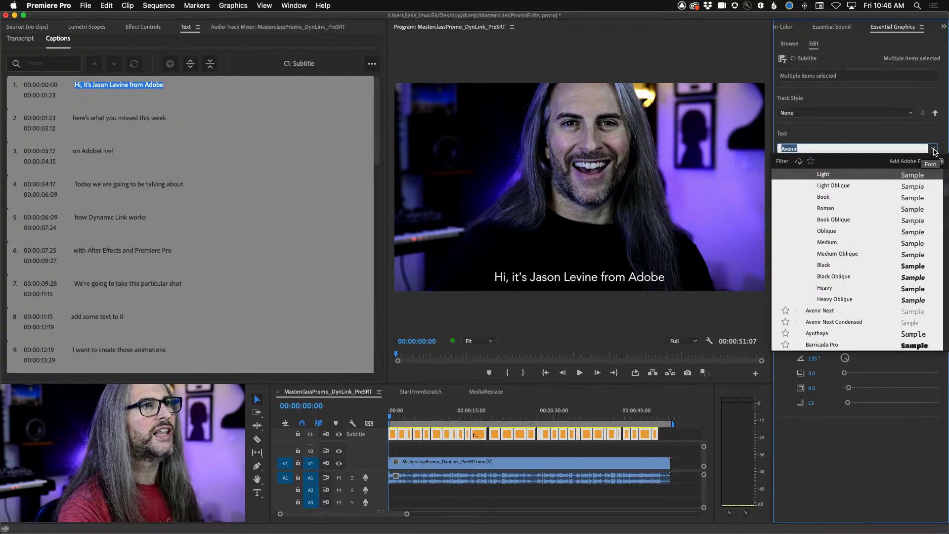
left_click(829, 323)
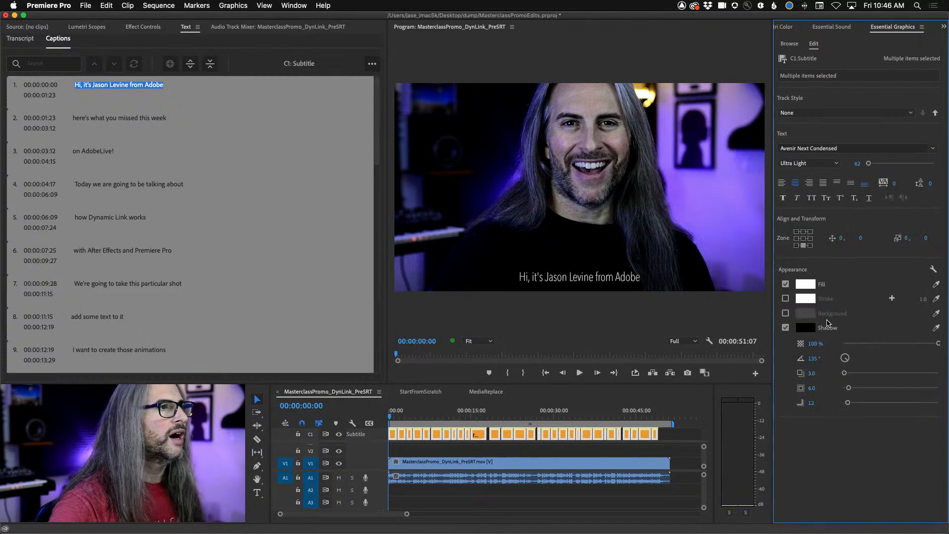
left_click(870, 148)
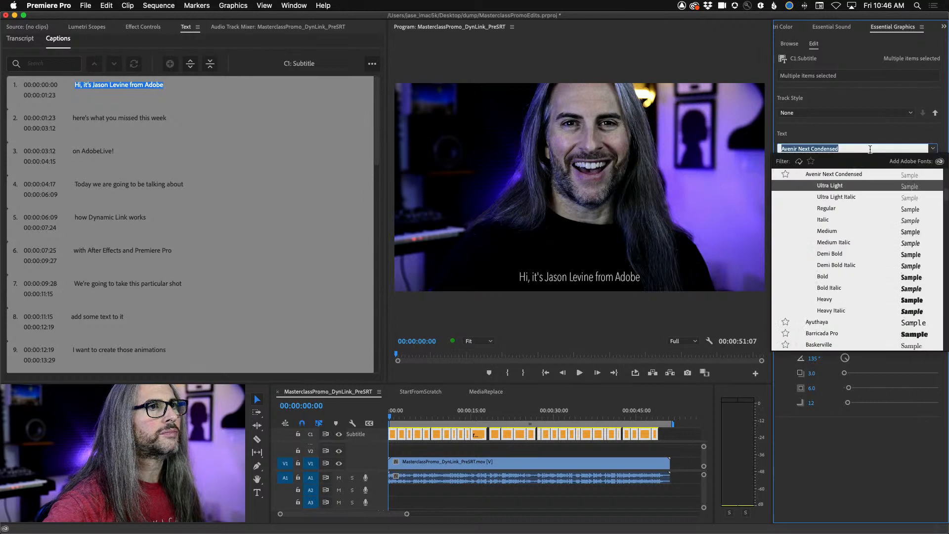
left_click(835, 334)
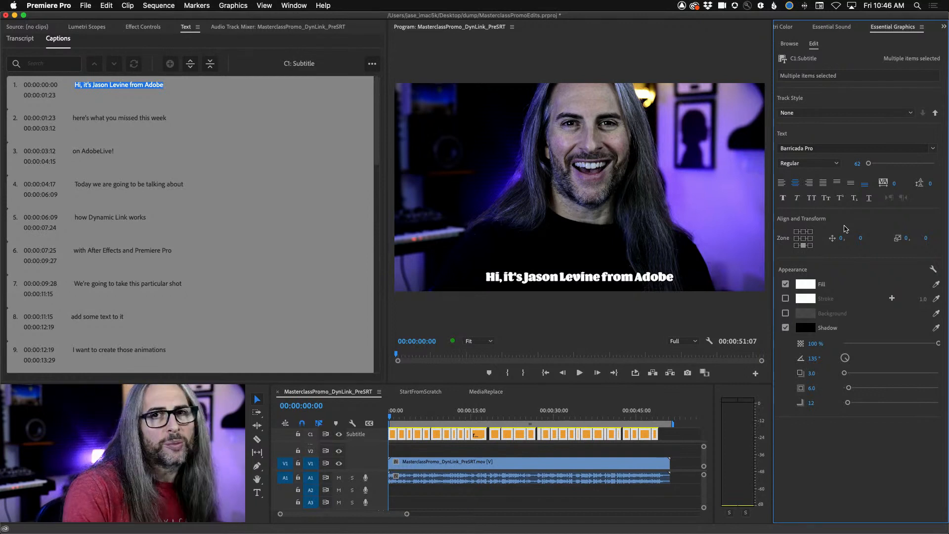
- Set the font of all selected captions back to Avenir Light
left_click(934, 148)
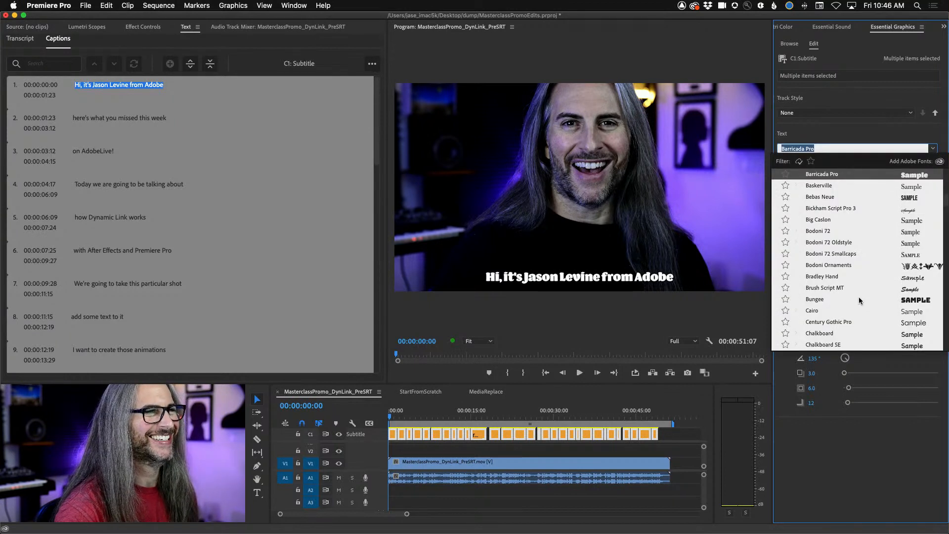
scroll(859, 300, "up", 5)
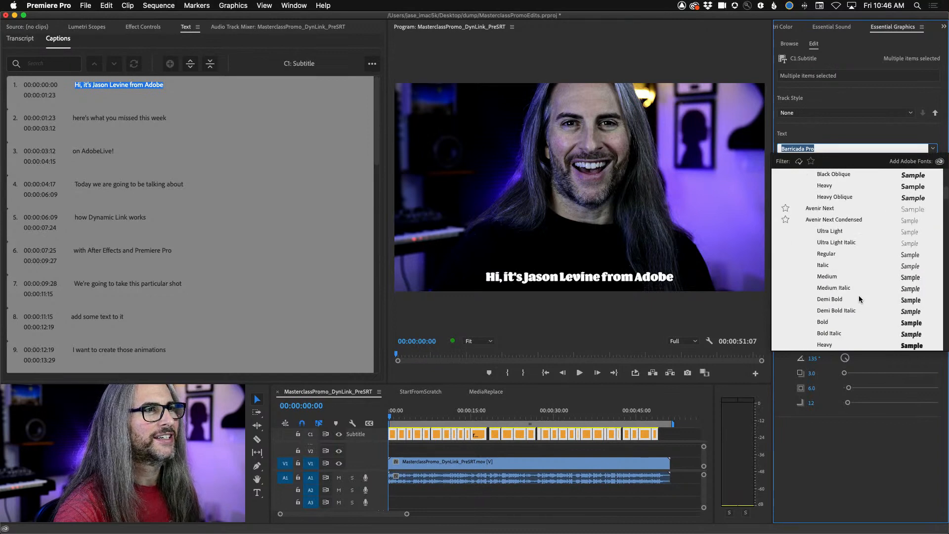
scroll(856, 280, "up", 3)
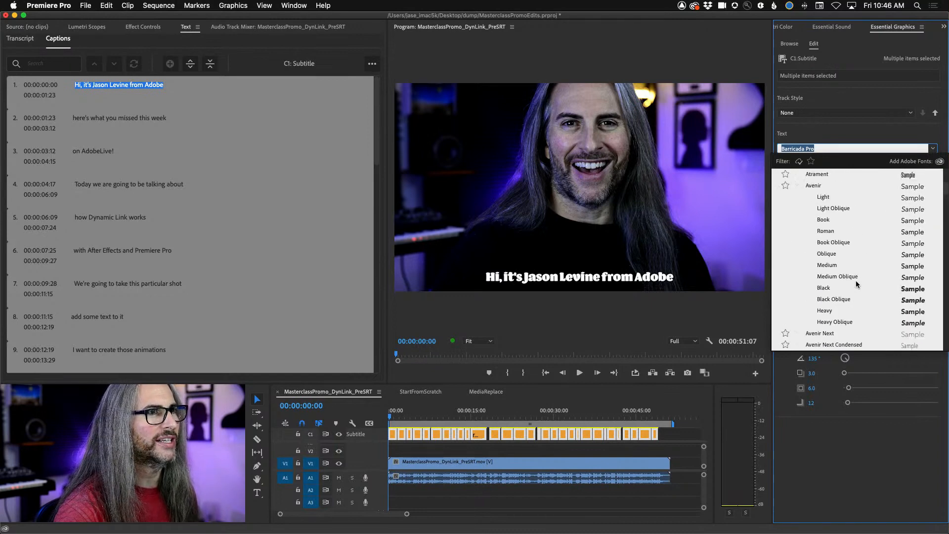
left_click(825, 198)
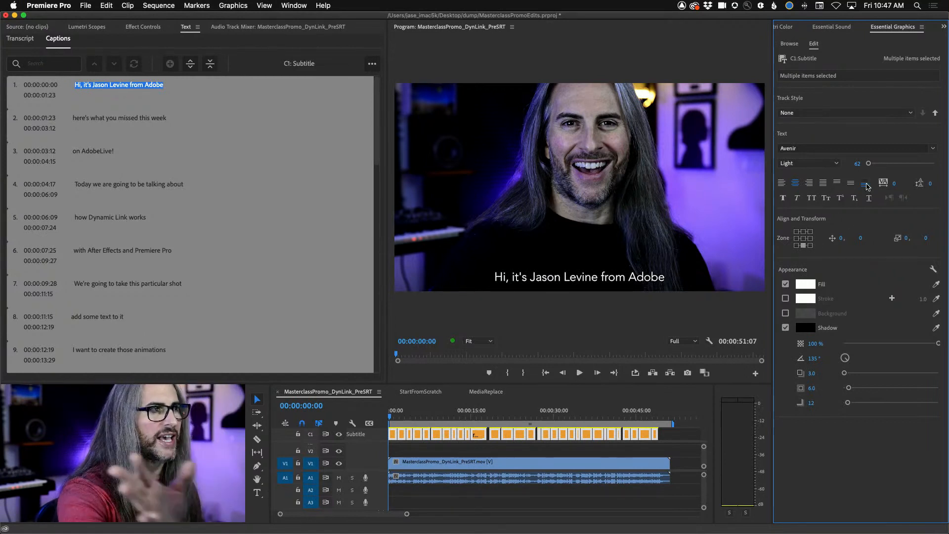
- Try left and right text alignment on the selected captions, ending with left alignment
left_click(781, 183)
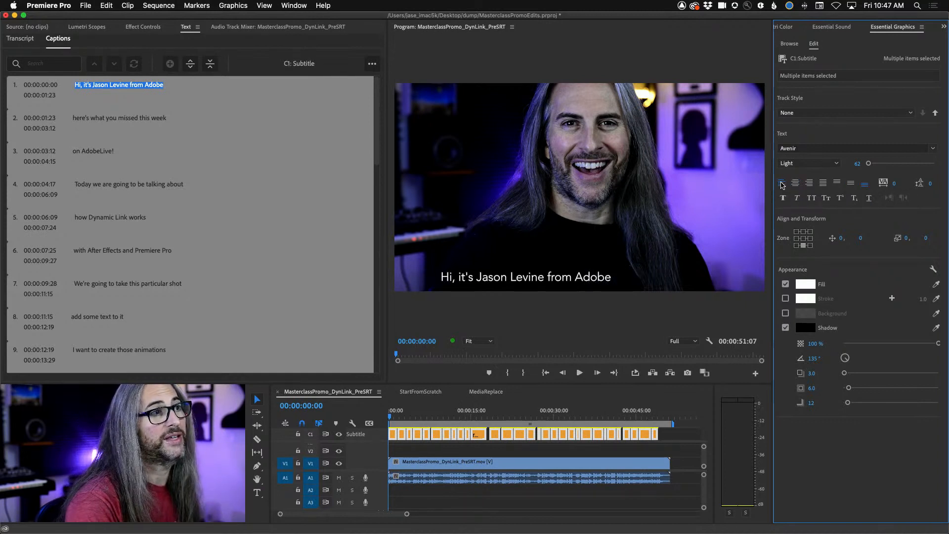
left_click(809, 183)
left_click(782, 182)
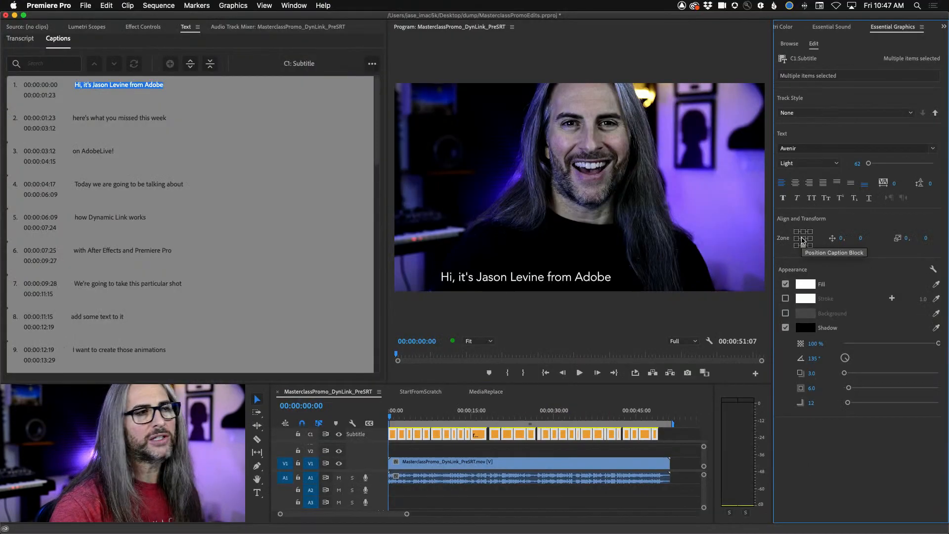
- Try the corner, upper and middle zones for the caption block, finishing in the bottom-centre zone of the frame
left_click(666, 269)
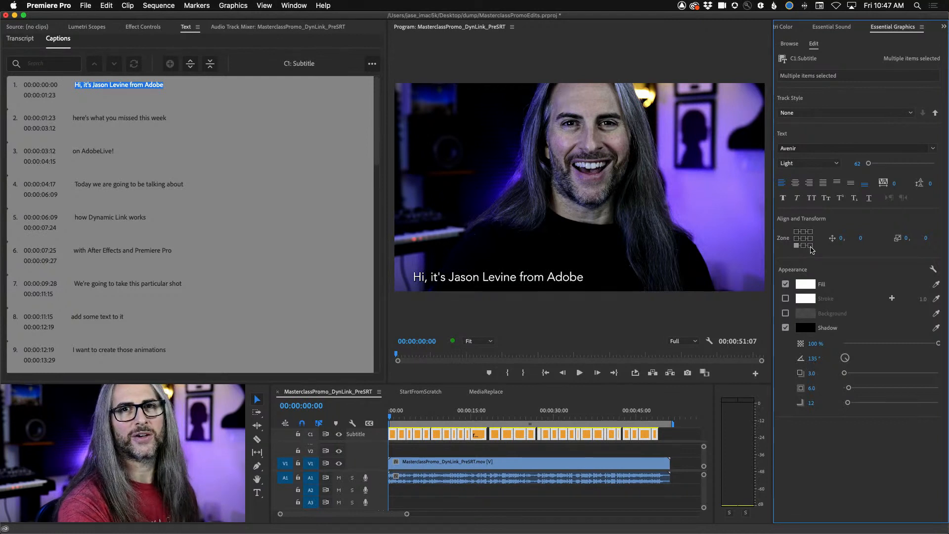
left_click(810, 246)
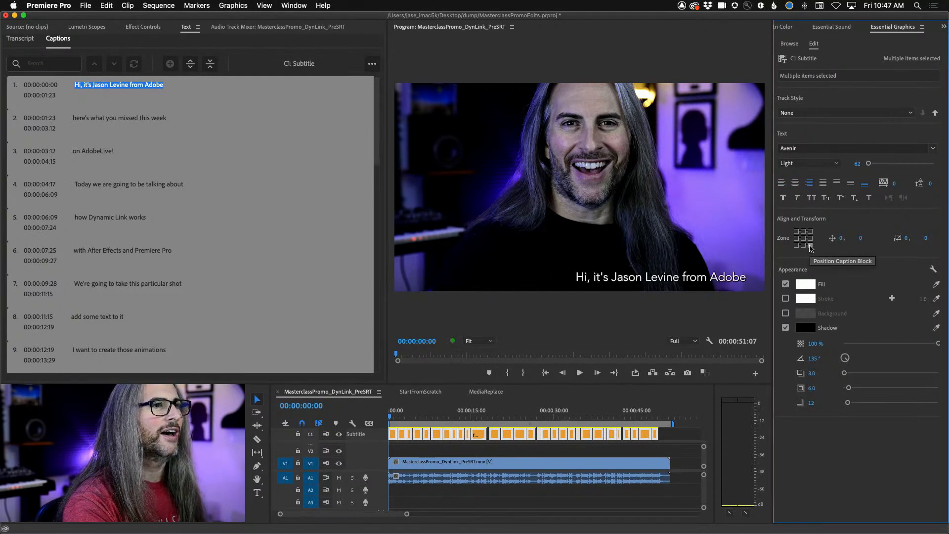
left_click(803, 231)
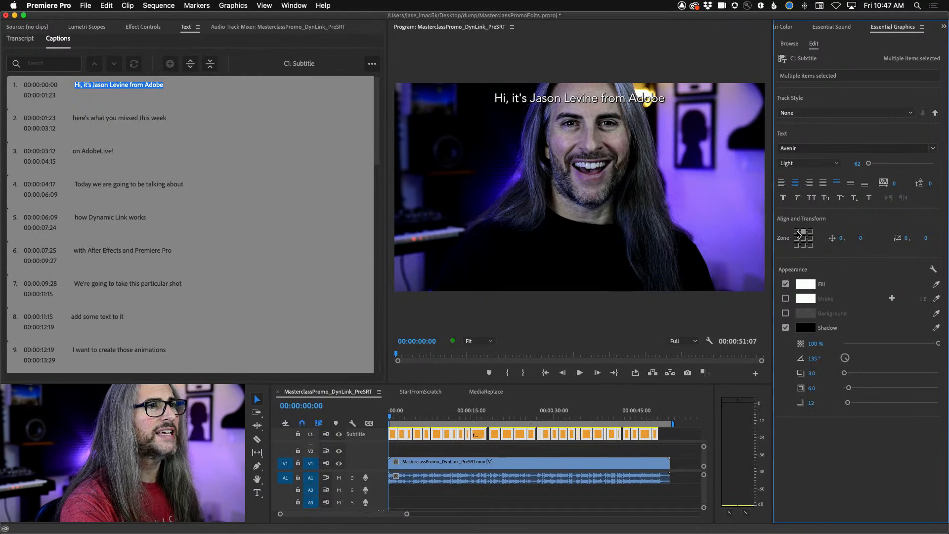
left_click(796, 232)
left_click(811, 232)
left_click(811, 239)
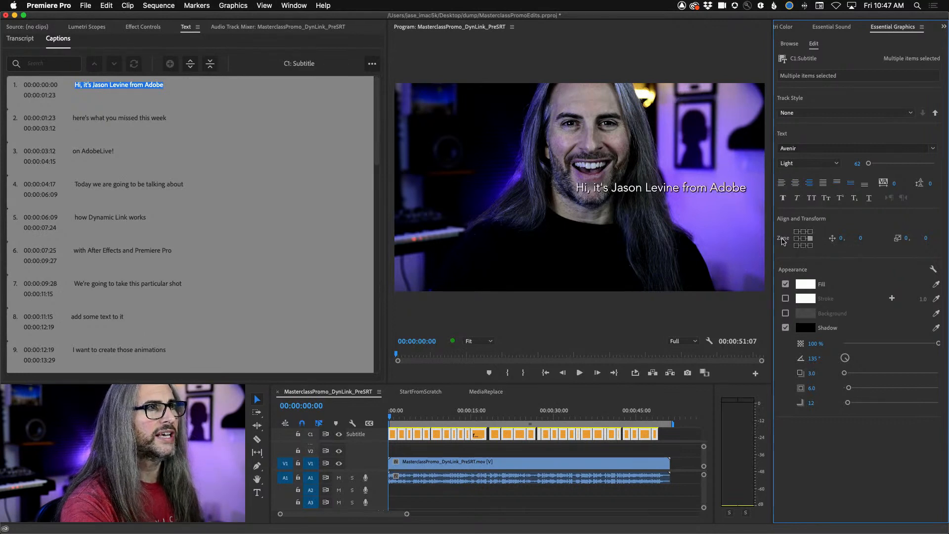
left_click(803, 238)
left_click(796, 238)
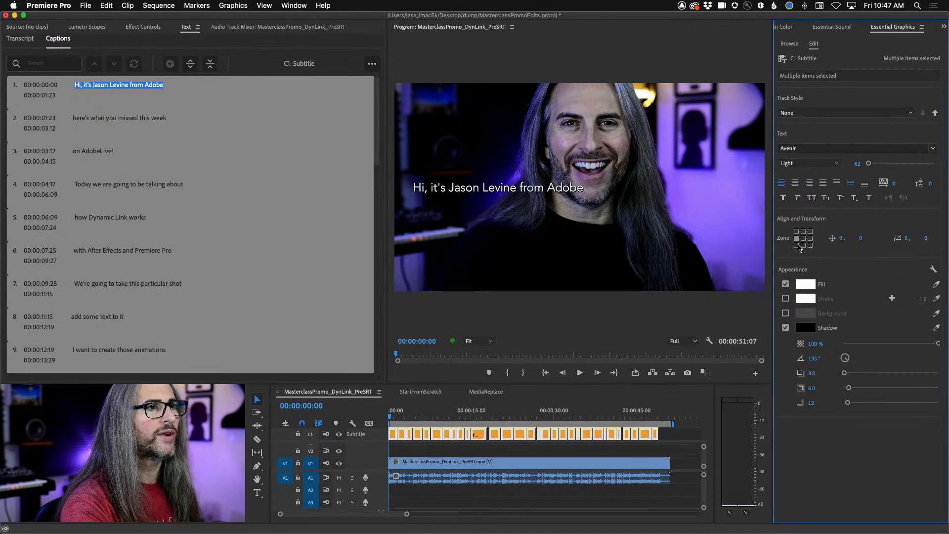
left_click(796, 246)
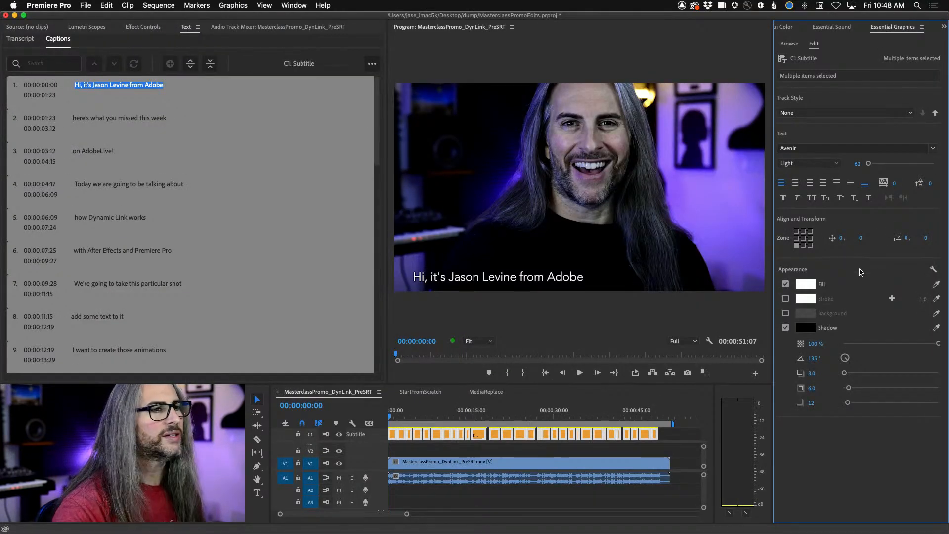
left_click(804, 246)
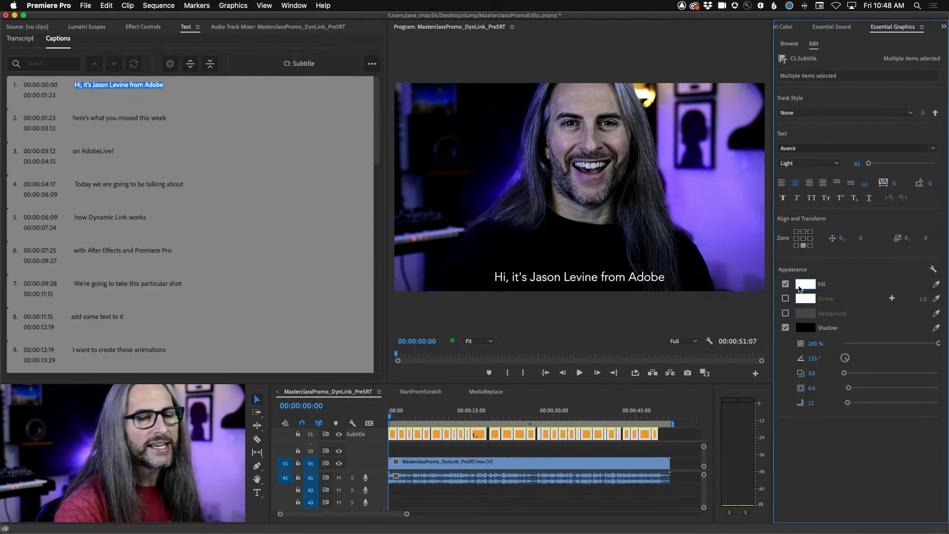
- Enable a background behind the text of all selected captions
left_click(785, 313)
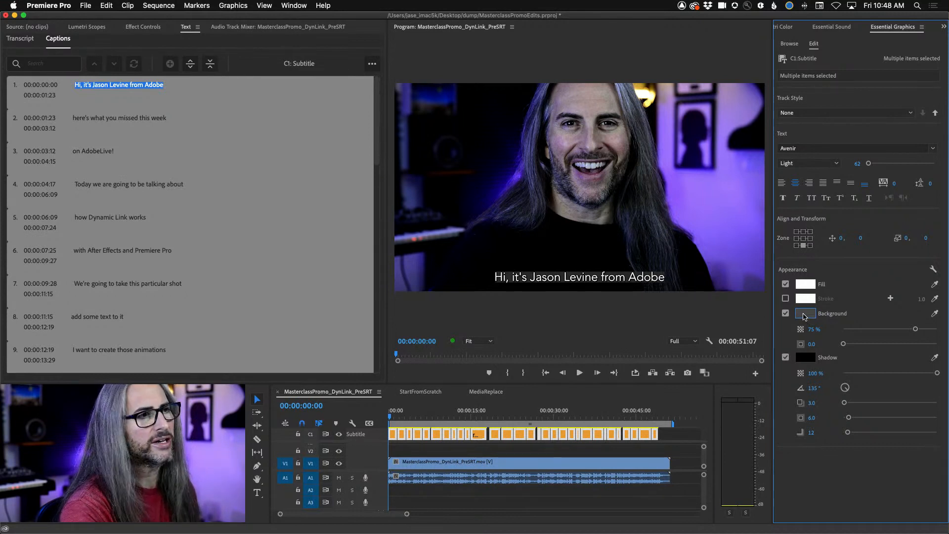
- Try the pale yellow colour F8FFCA for the caption background and undo the colour change
left_click(805, 317)
left_click(511, 350)
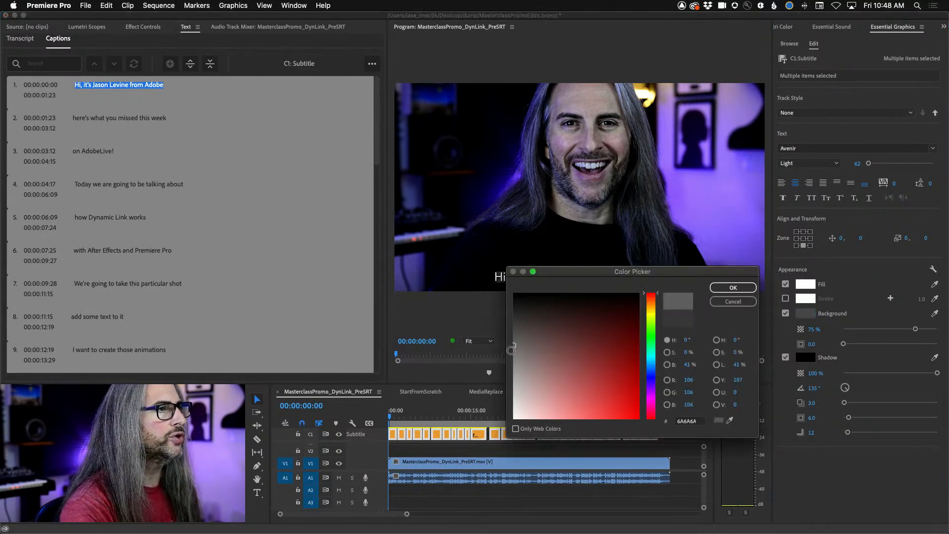
mouse_move(511, 350)
left_mouse_down()
mouse_move(510, 375)
mouse_move(510, 348)
left_mouse_up()
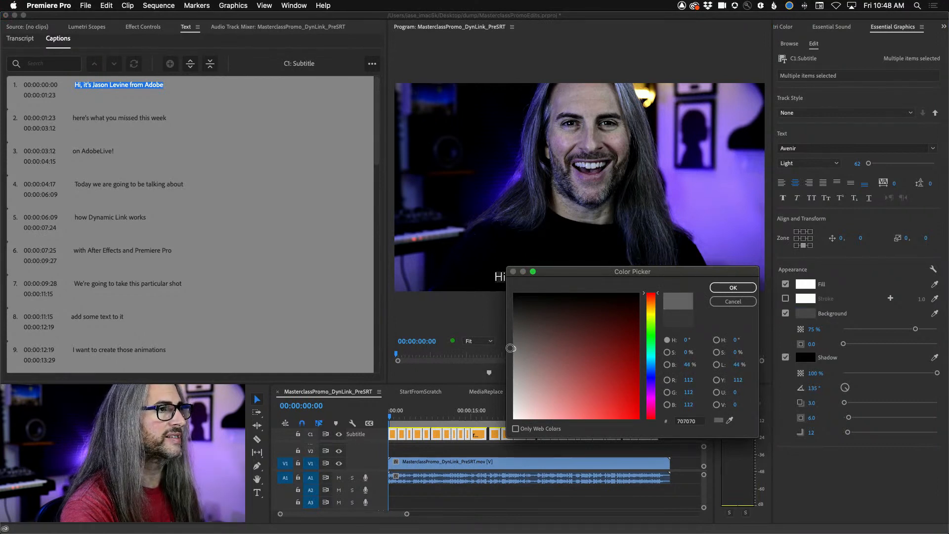
left_click(651, 317)
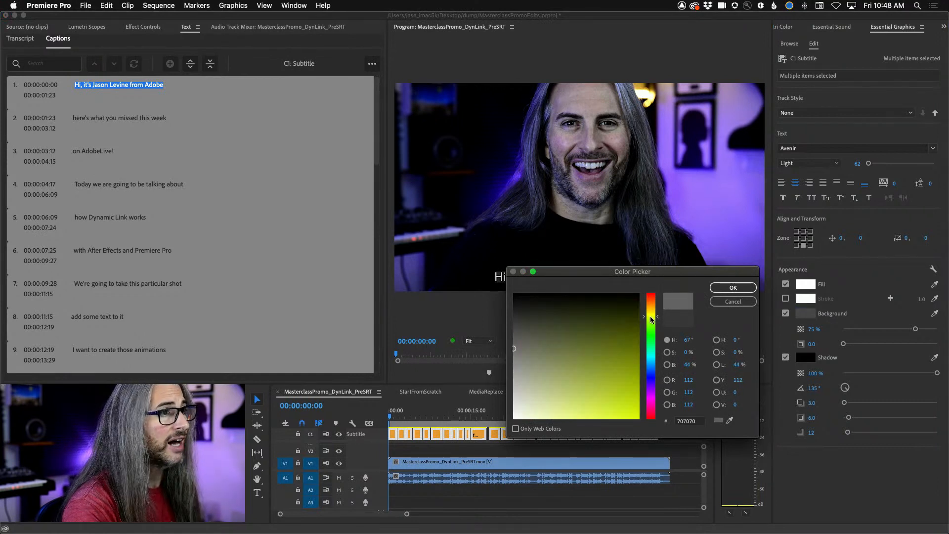
left_click_drag(514, 349, 539, 420)
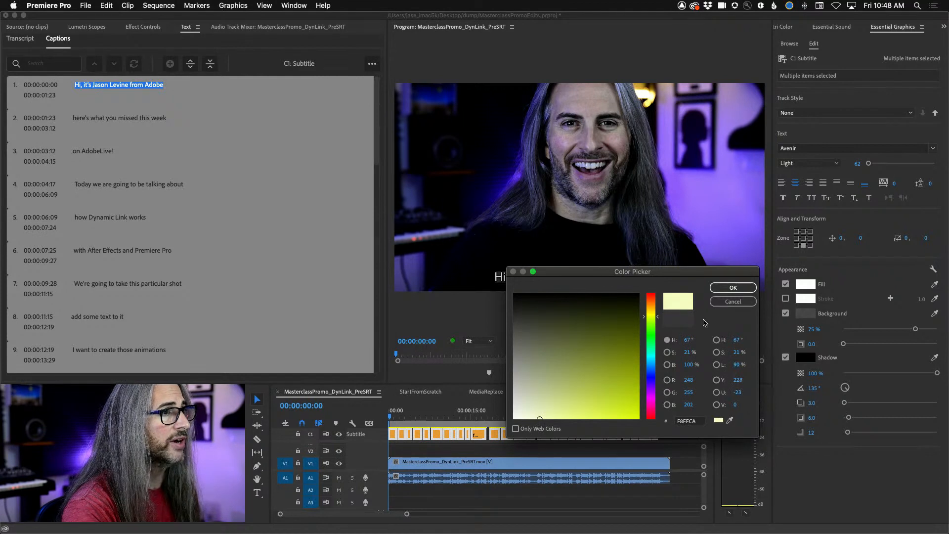
left_click(733, 288)
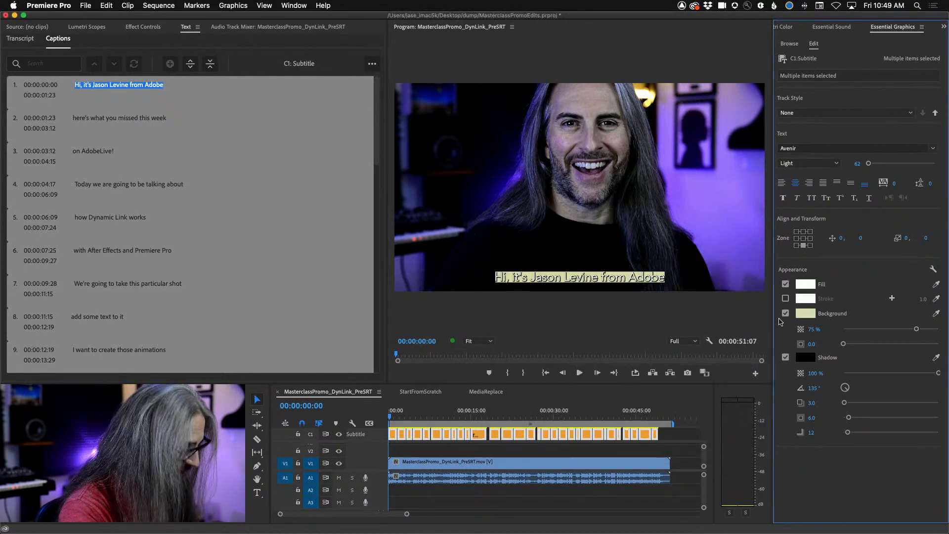
key("super+z")
- Set the caption background's opacity to 98% and its size to 6.2
left_click_drag(916, 329, 941, 328)
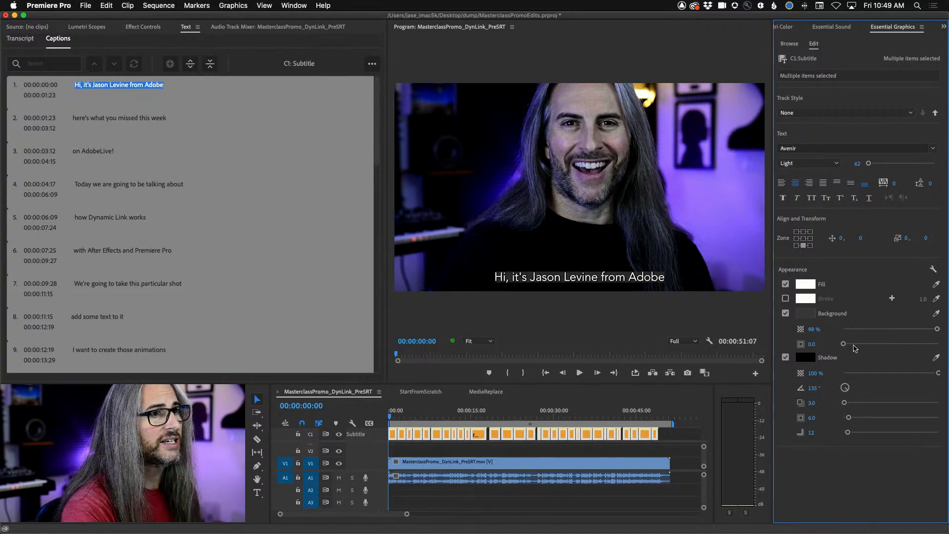
mouse_move(844, 344)
left_mouse_down()
mouse_move(884, 345)
mouse_move(850, 348)
left_mouse_up()
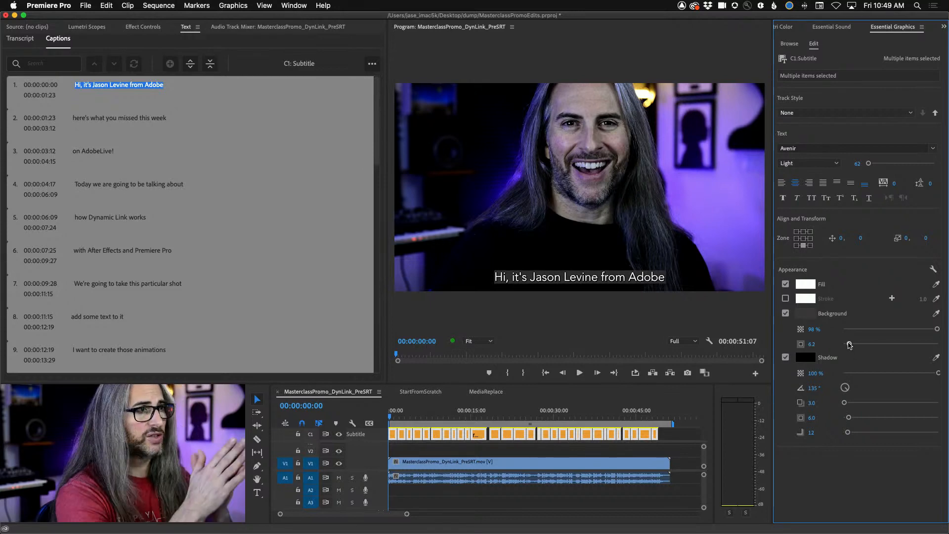
- Preview the captions up to 00:00:11:01 and compare them with the text shadow switched off and on
left_click(398, 418)
left_click_drag(399, 418, 450, 418)
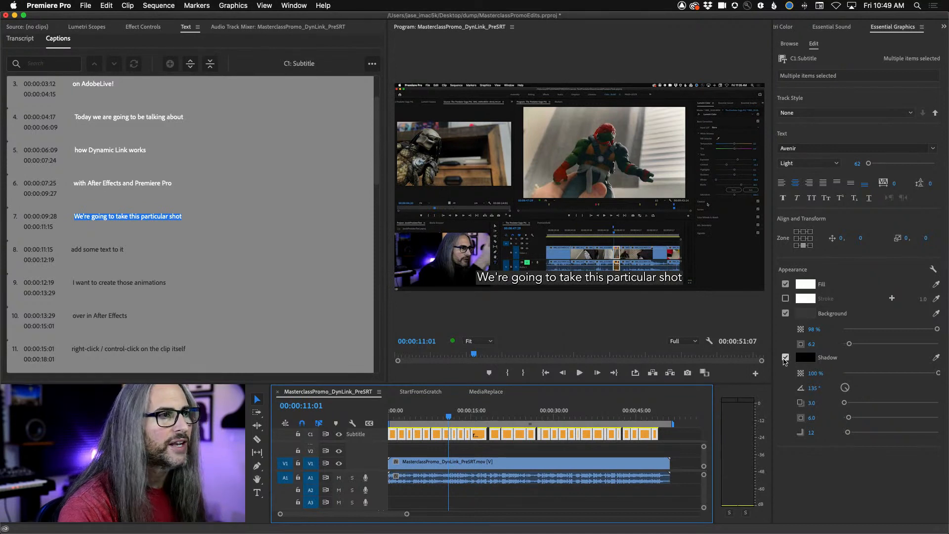
left_click(785, 357)
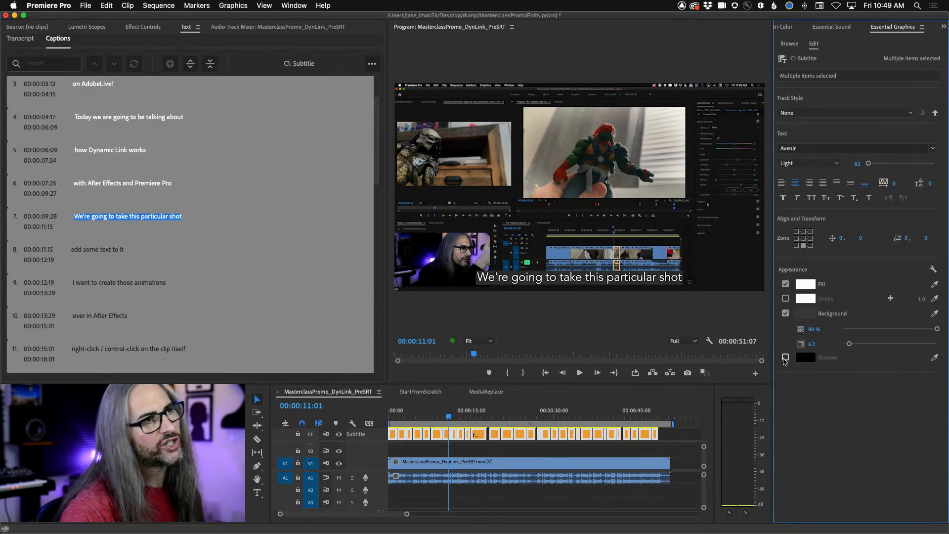
left_click(785, 357)
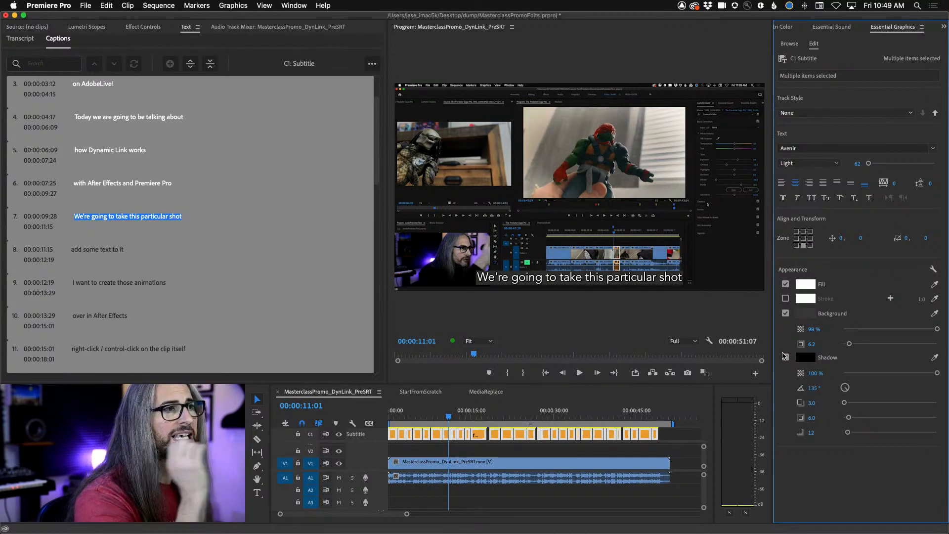
left_click(785, 357)
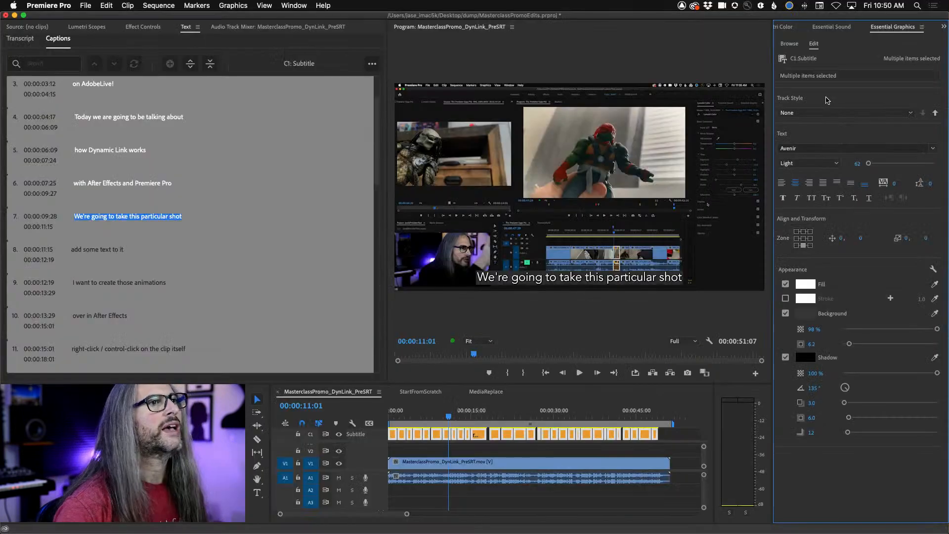
- Create a track style named WtTxtShadwBox from the single caption "We're going to take this particular shot"
left_click(911, 114)
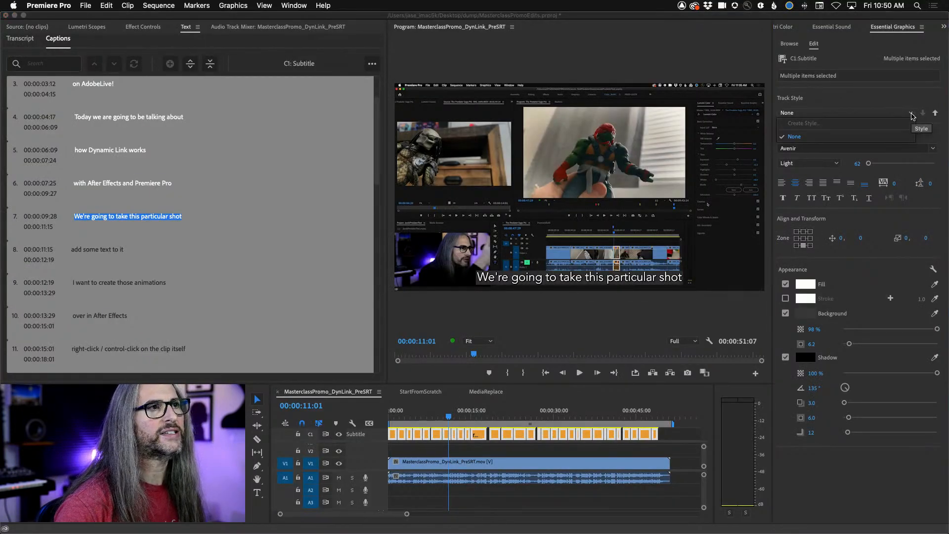
left_click(666, 439)
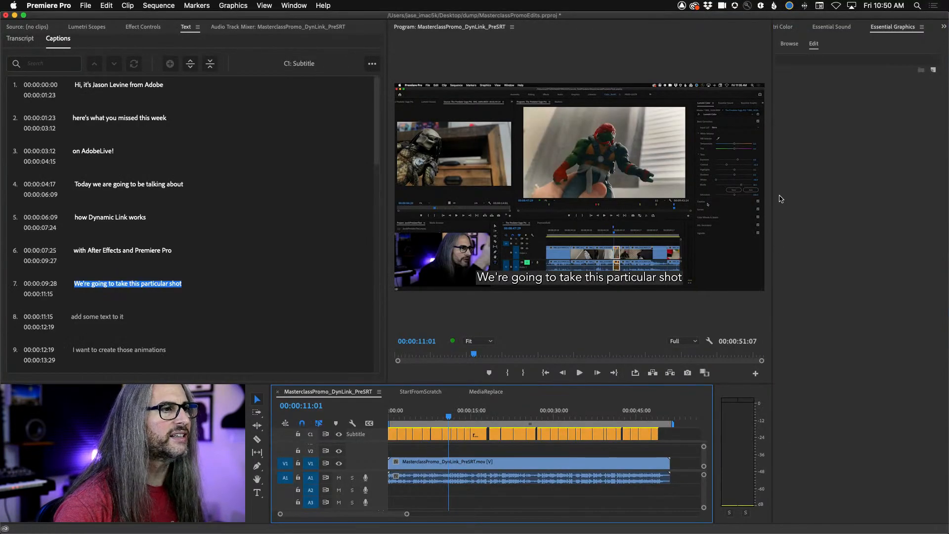
left_click(446, 434)
left_click(912, 114)
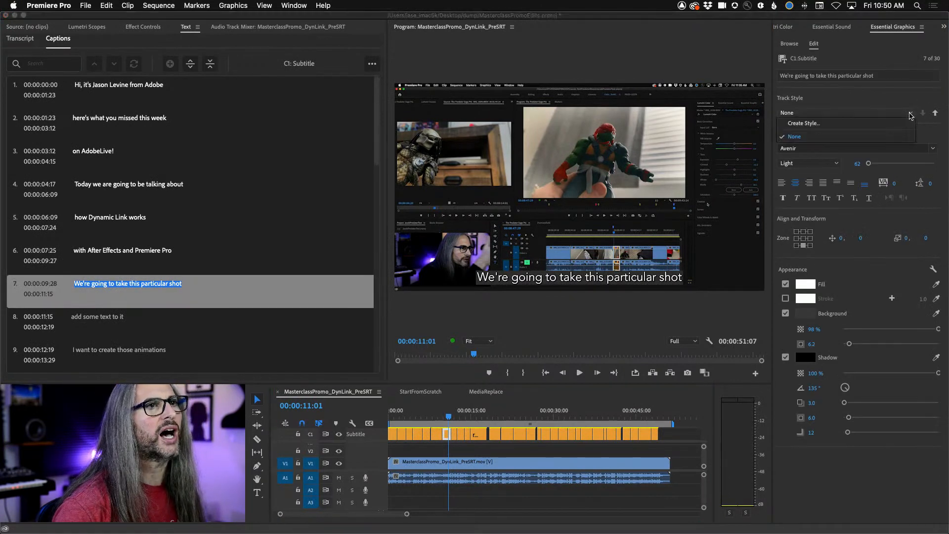
left_click(835, 125)
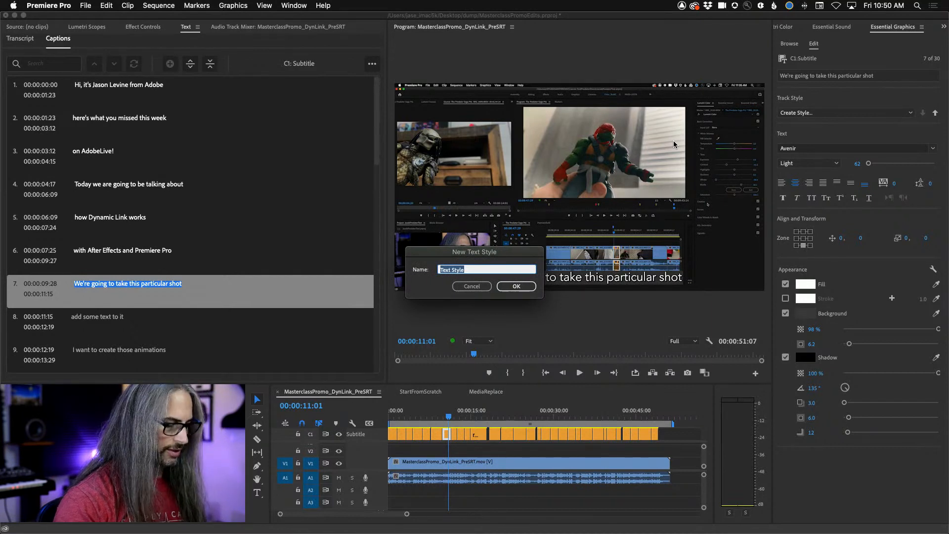
type("WtTxtShadwBox")
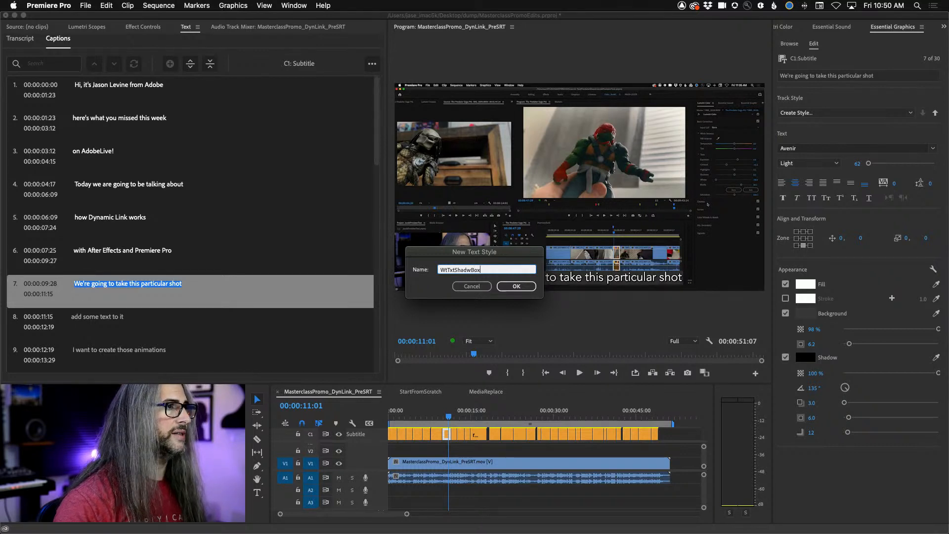
left_click(530, 284)
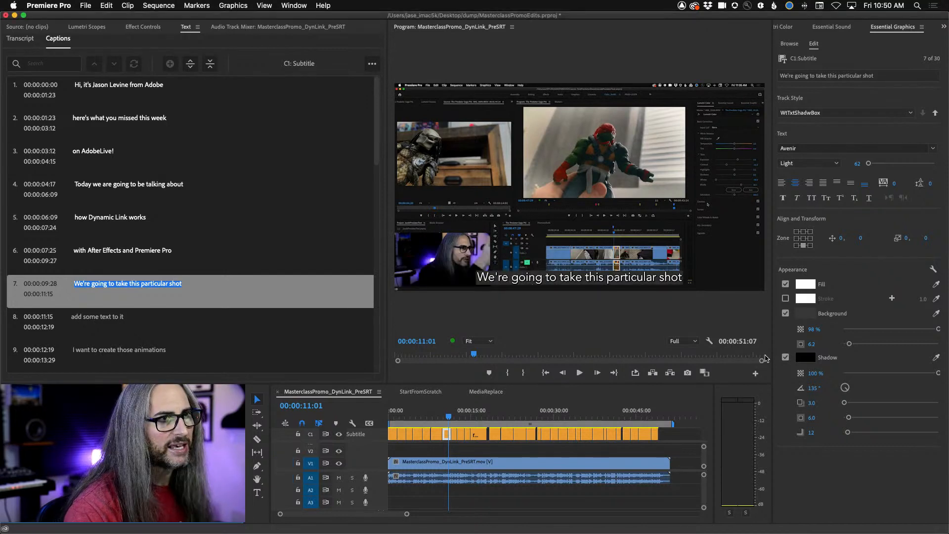
- Set the text fill of caption 7 to yellow FCD039 and turn off its shadow
left_click(447, 434)
left_click(809, 284)
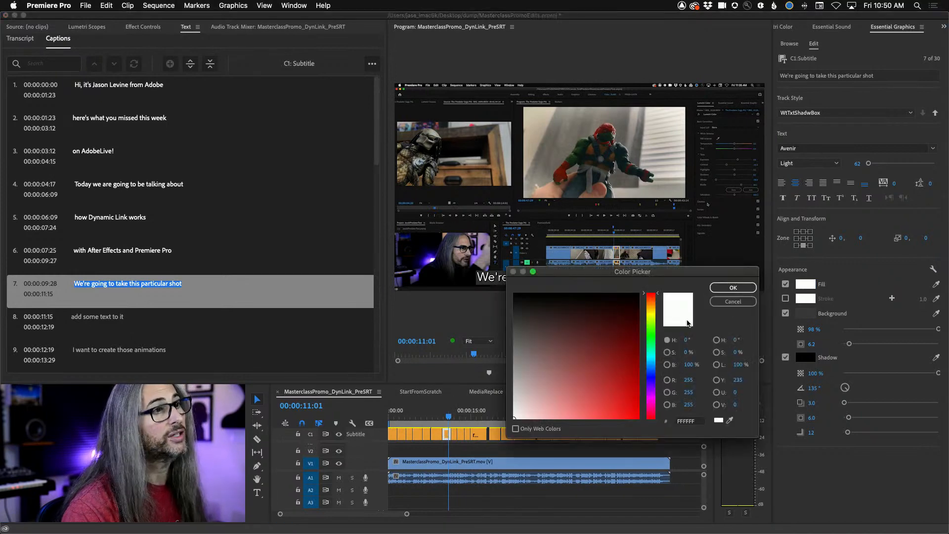
mouse_move(648, 312)
left_mouse_down()
mouse_move(651, 325)
mouse_move(651, 313)
left_mouse_up()
left_click_drag(606, 395, 601, 419)
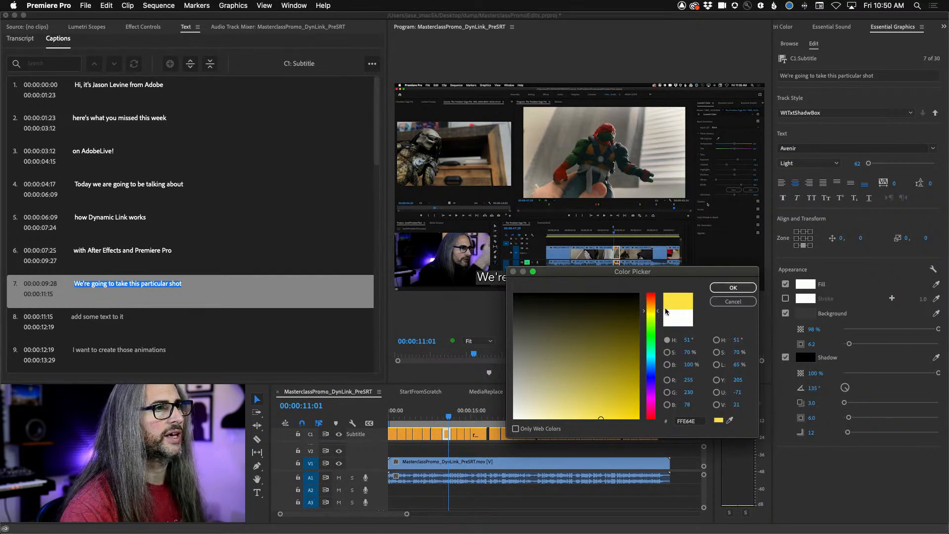
left_click(644, 310)
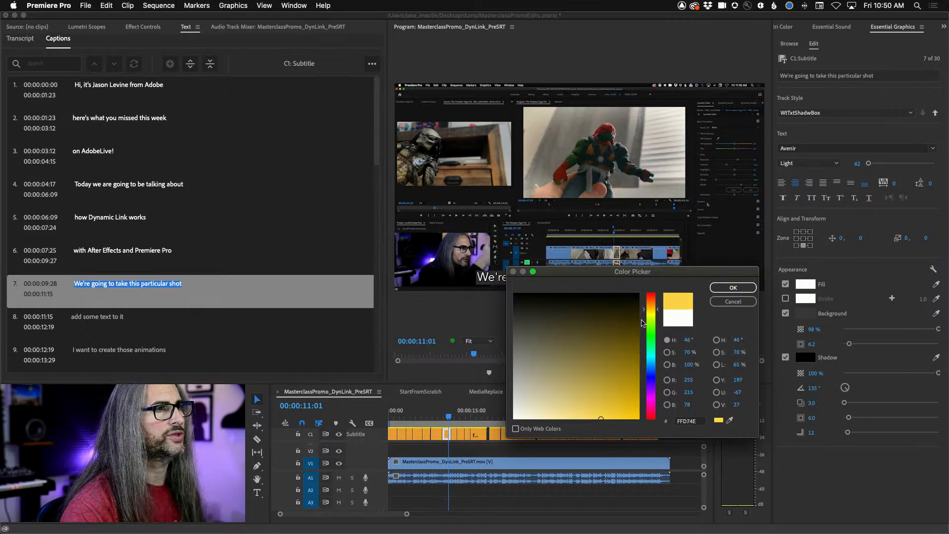
left_click_drag(602, 416, 611, 418)
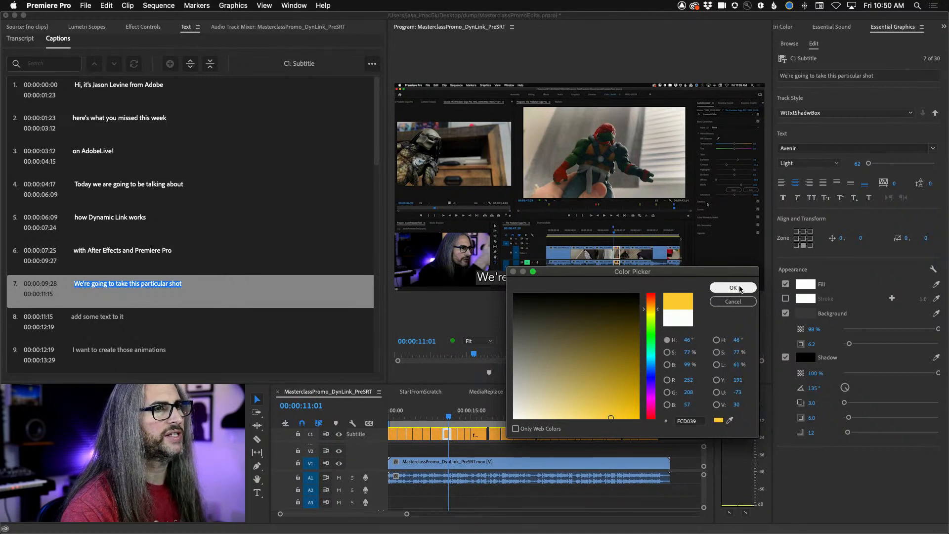
left_click(733, 288)
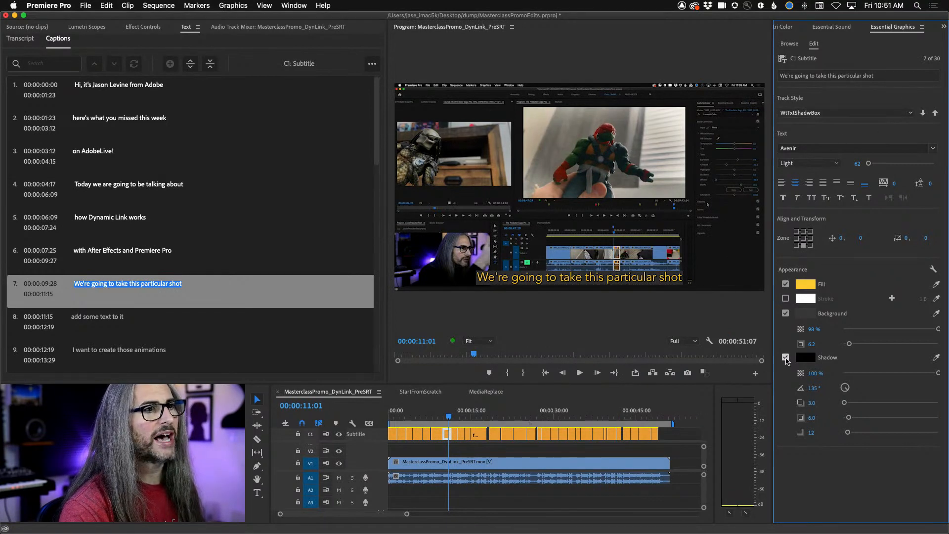
left_click(786, 357)
- Save the yellow caption look as a new track style named YelwTxtGreyBox-Avenir
left_click(900, 114)
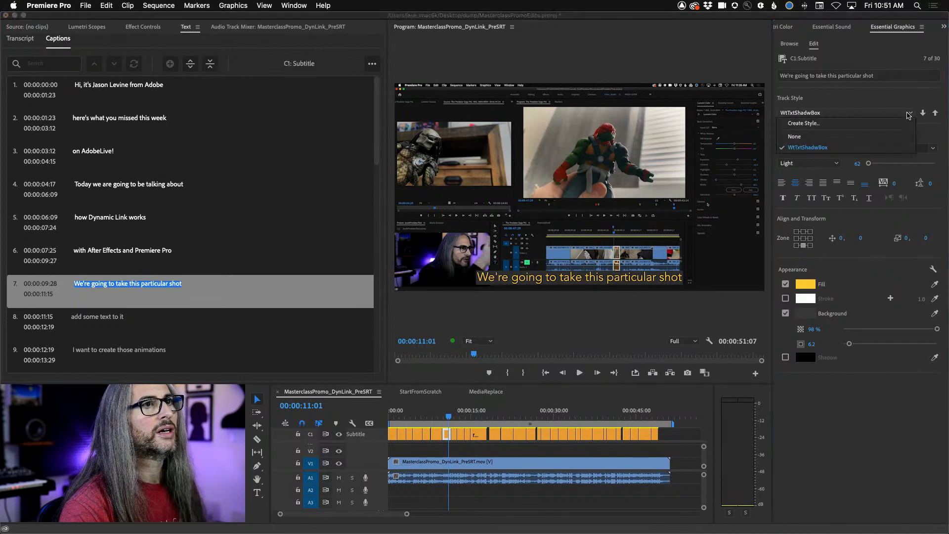
left_click(818, 130)
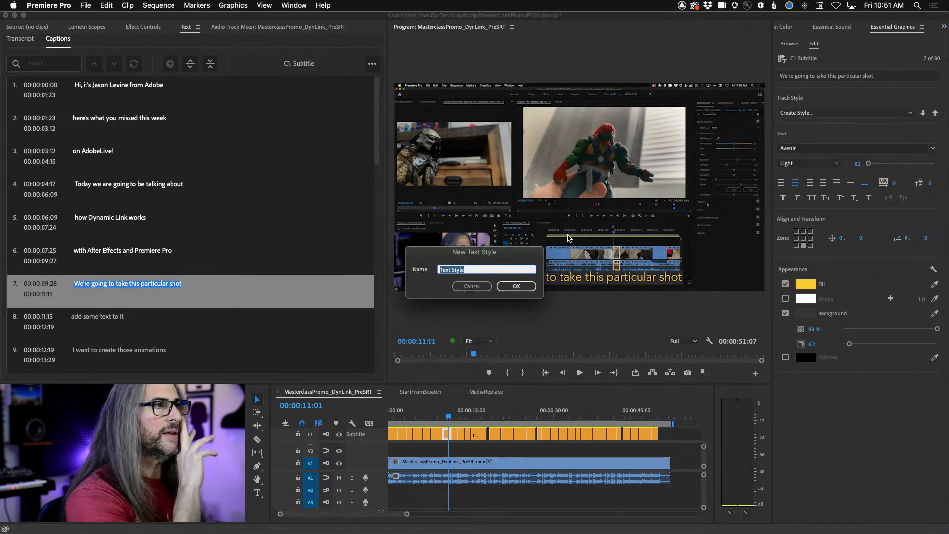
type("YelwTxtGreyBox")
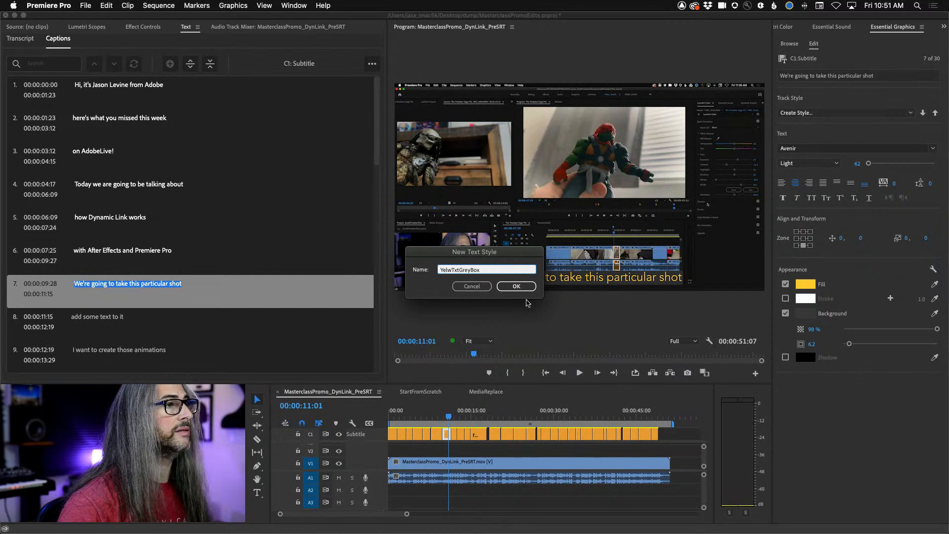
type("nir")
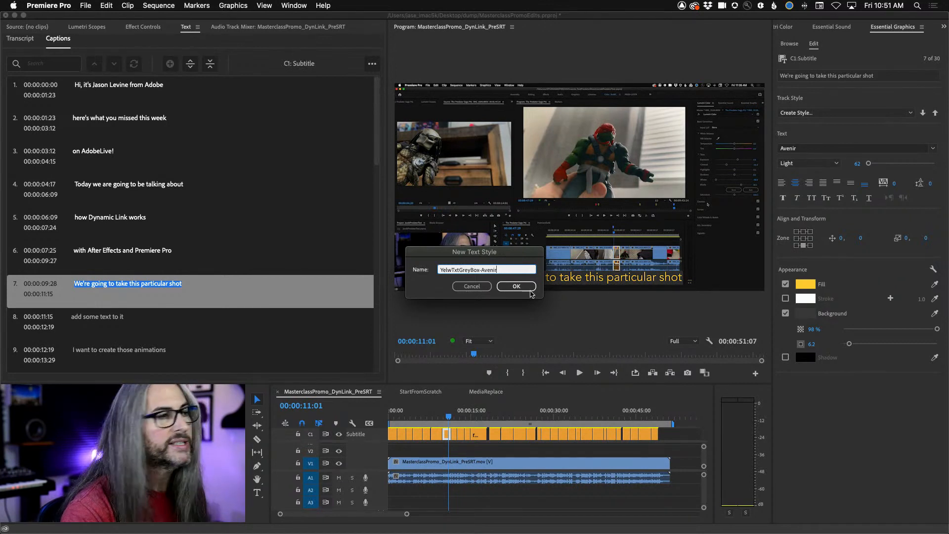
left_click(526, 287)
- Review the available track styles and check the style on a caption near the track's end and on caption 7
left_click(909, 114)
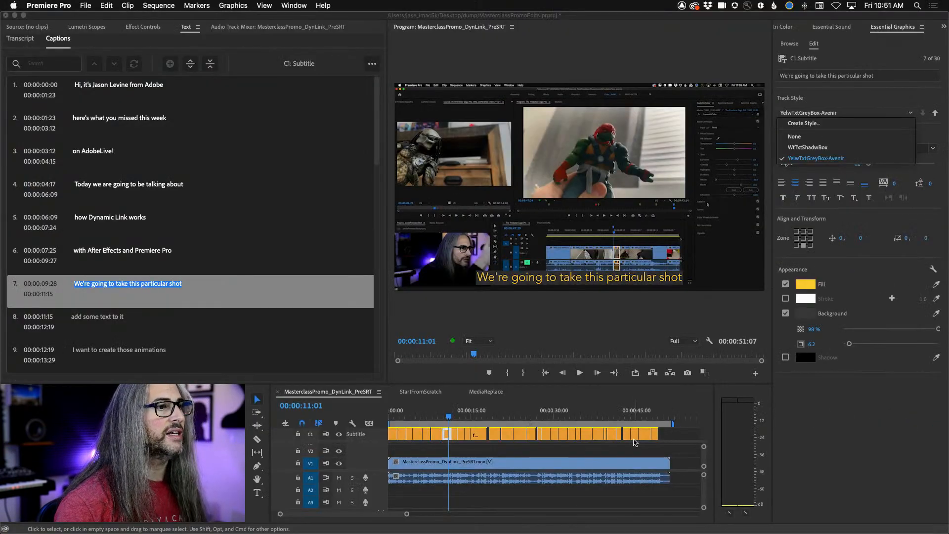
left_click(634, 435)
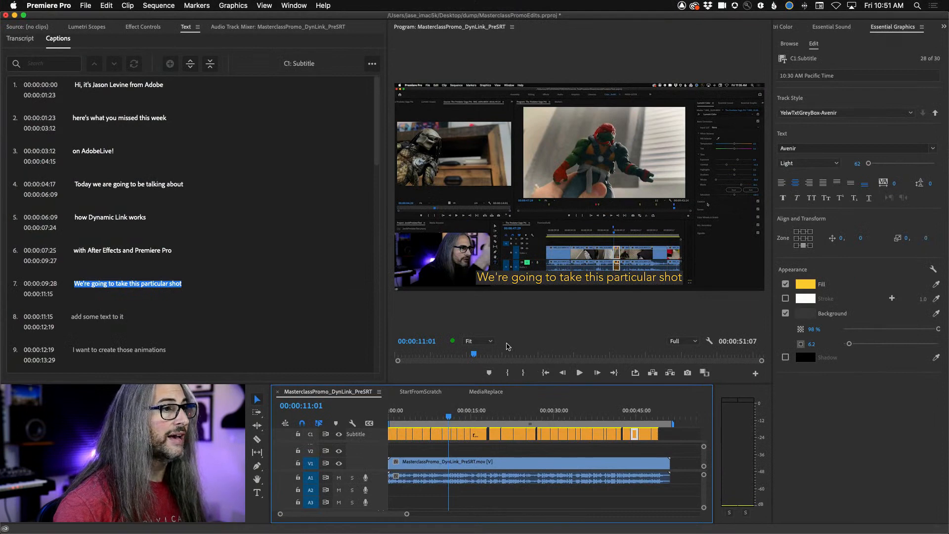
left_click(446, 434)
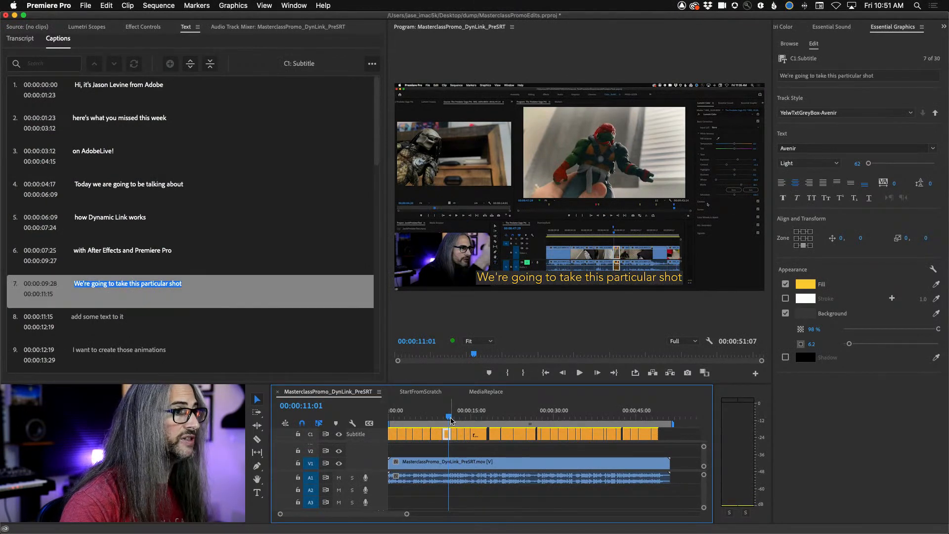
- Switch the track style of all selected captions to WtTxtShadwBox and back to YelwTxtGreyBox-Avenir, checking captions along the timeline
left_click_drag(450, 418, 467, 422)
left_click_drag(669, 435, 382, 435)
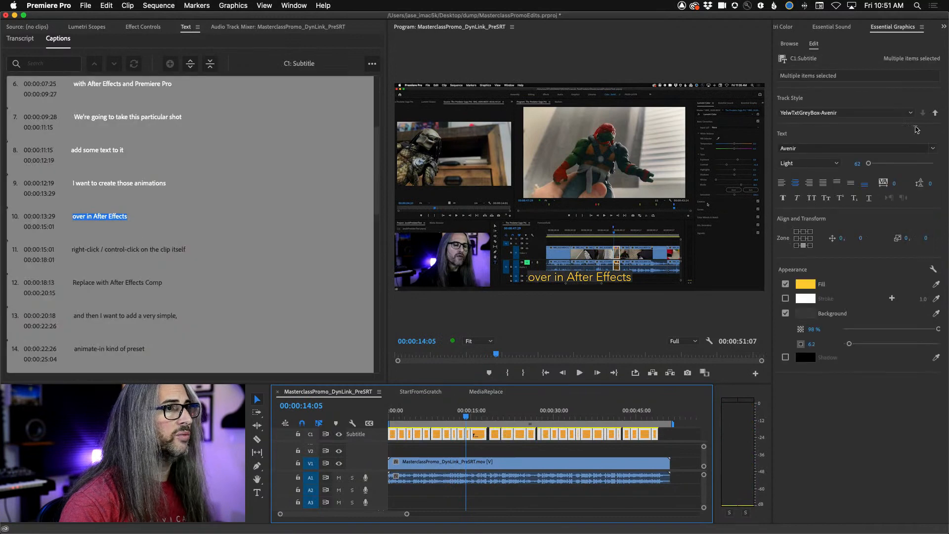
left_click(844, 113)
left_click(839, 148)
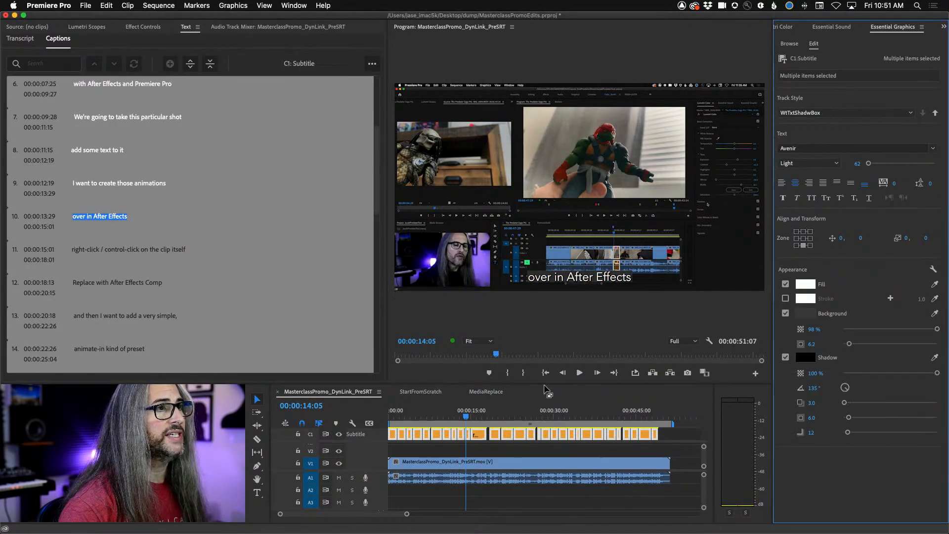
left_click_drag(467, 418, 558, 420)
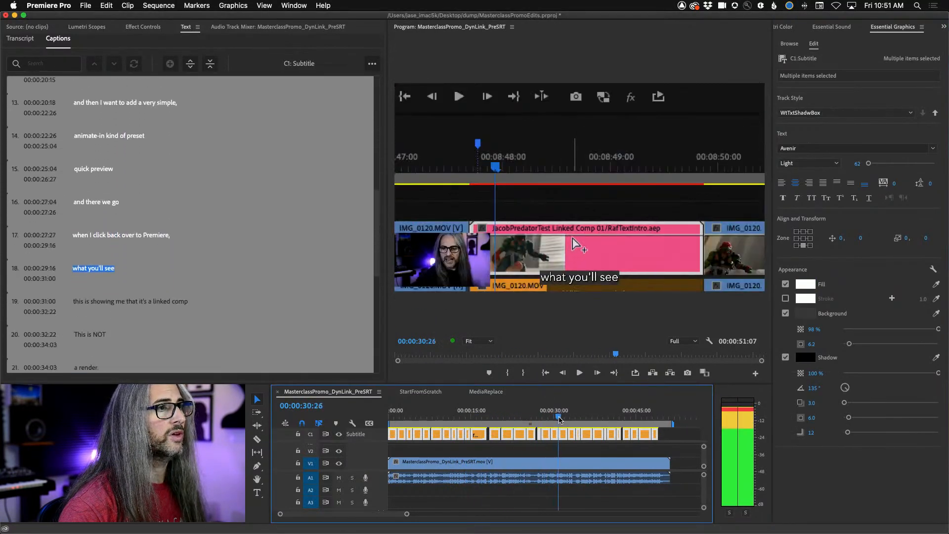
left_click(844, 113)
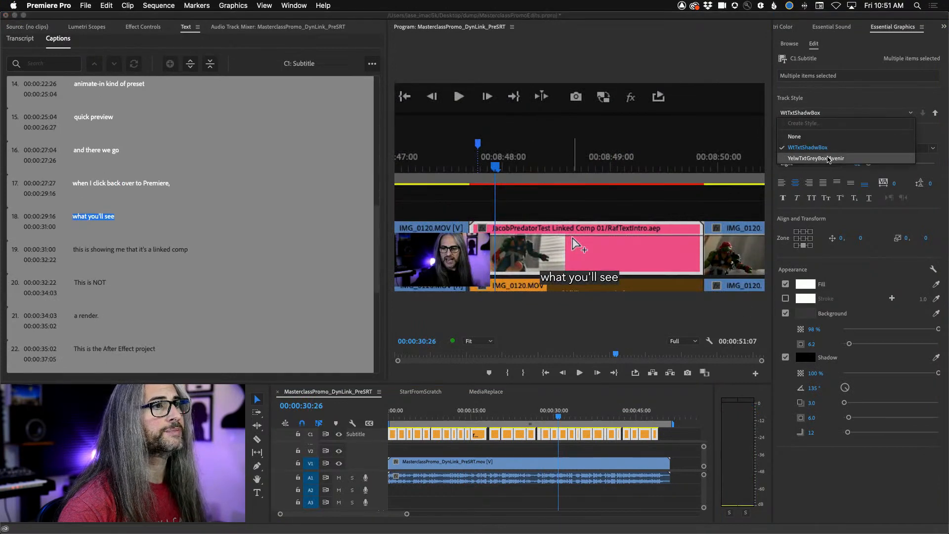
left_click(830, 158)
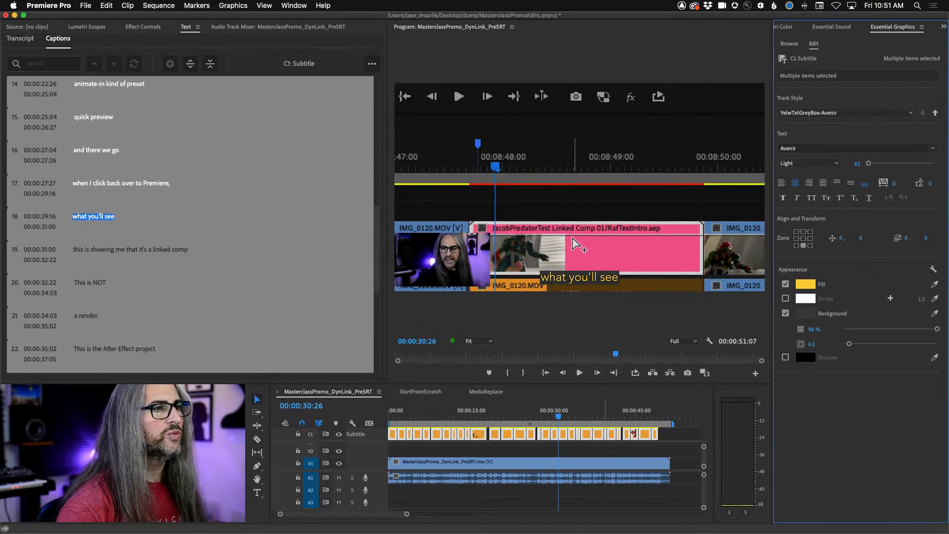
left_click(671, 437)
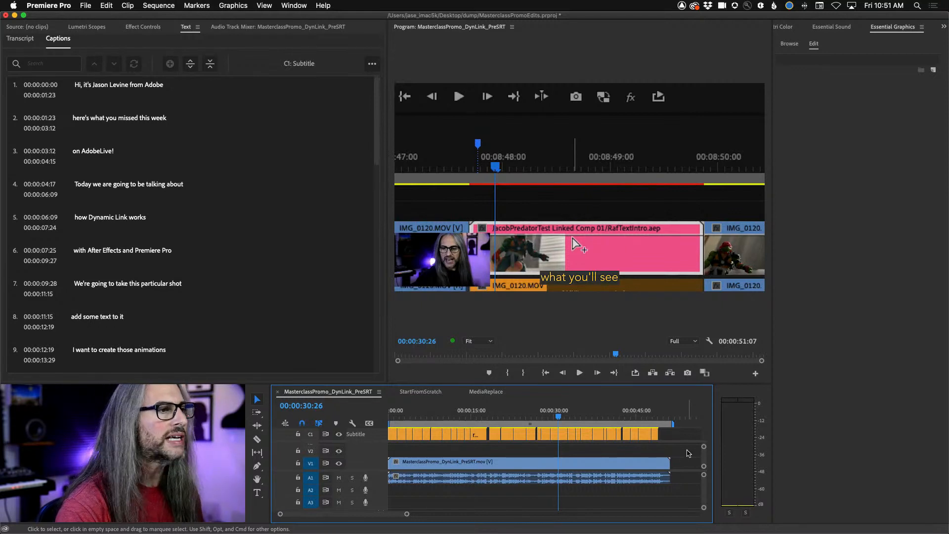
left_click(656, 434)
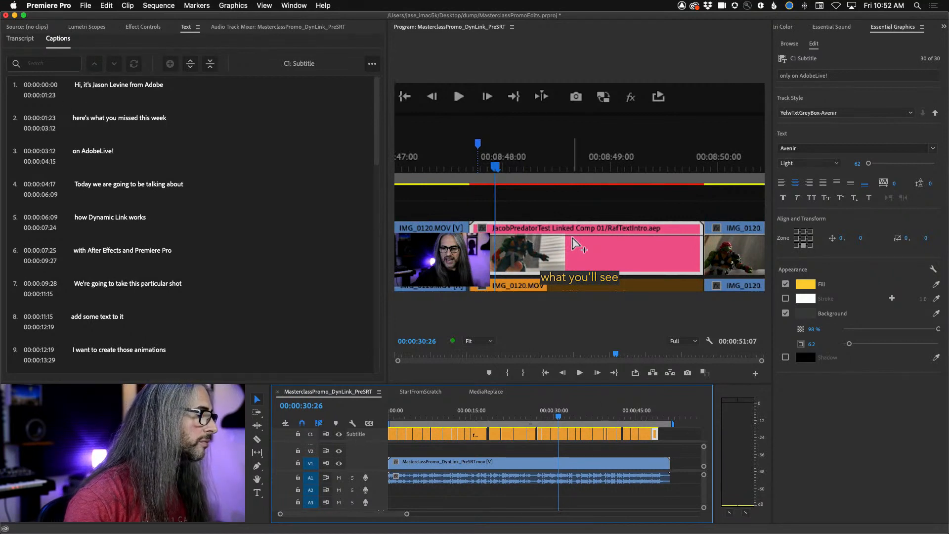
- Create a new sequence from the MasterclassPromo_DynLink_PreSRT clip in the project
left_click(123, 454)
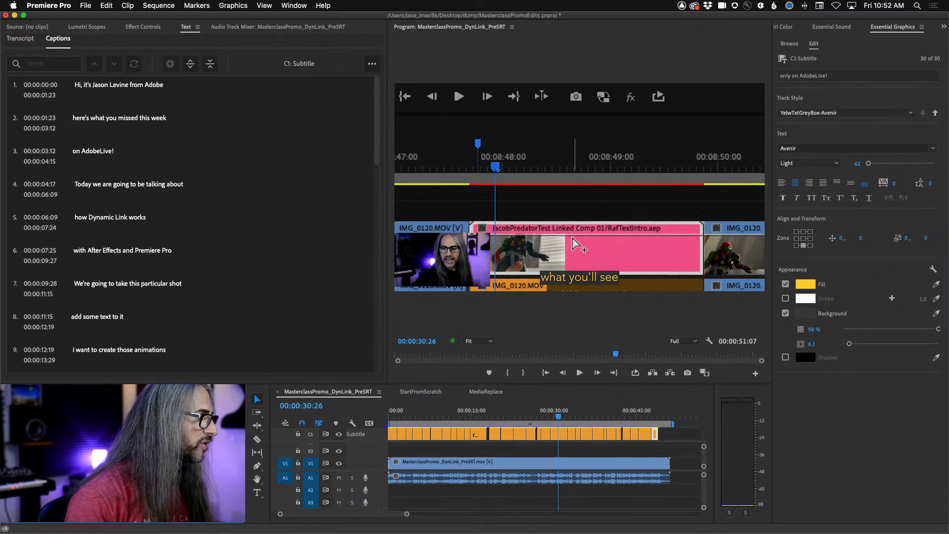
right_click(46, 437)
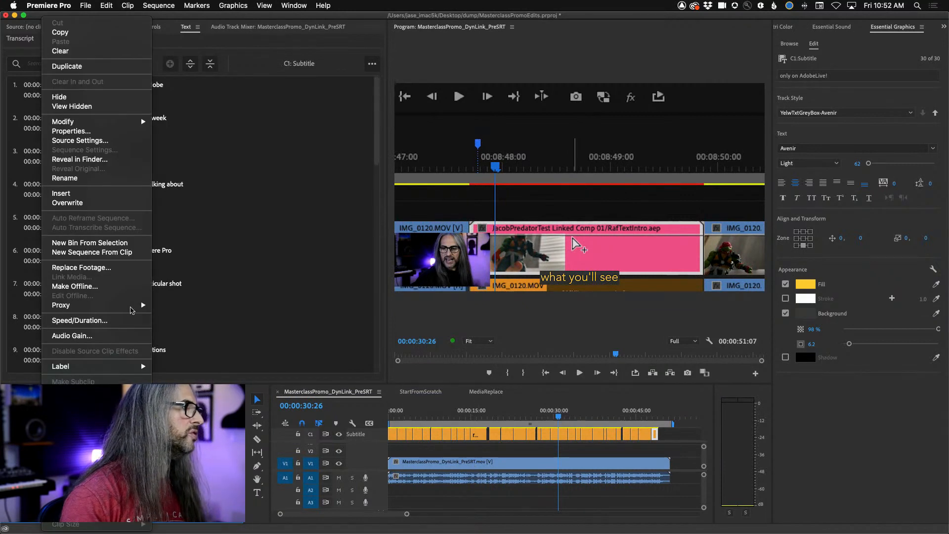
left_click(91, 255)
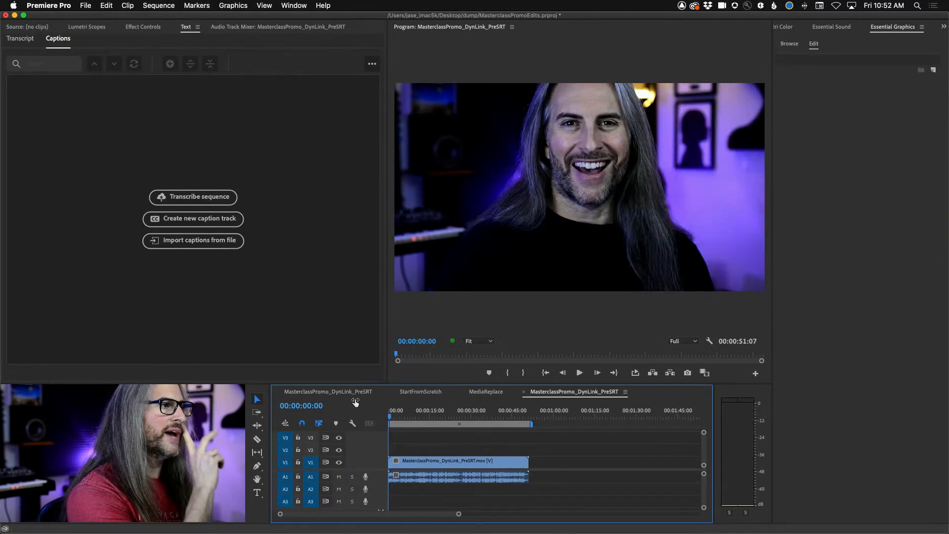
- Return to the captioned MasterclassPromo_DynLink_PreSRT sequence and move the playhead to 00:00:00:00
left_click(340, 394)
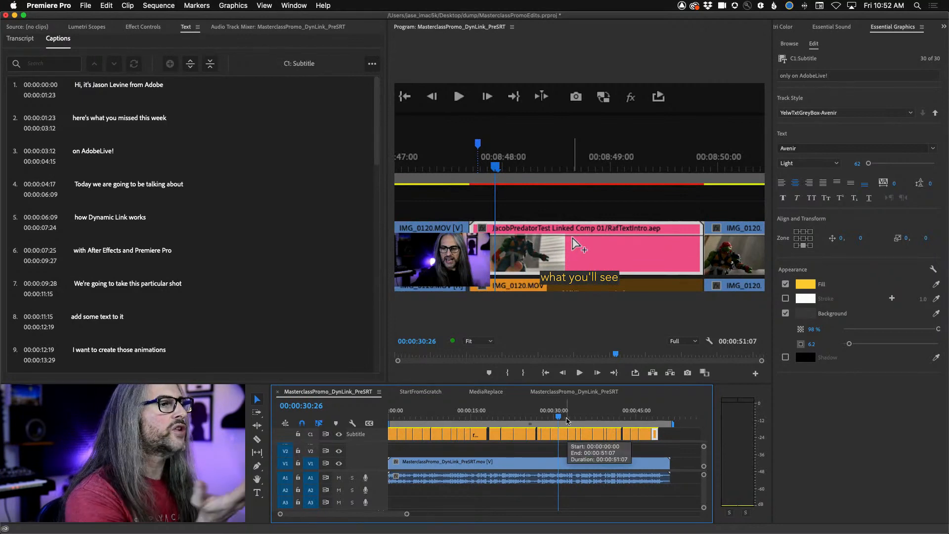
left_click_drag(560, 420, 398, 413)
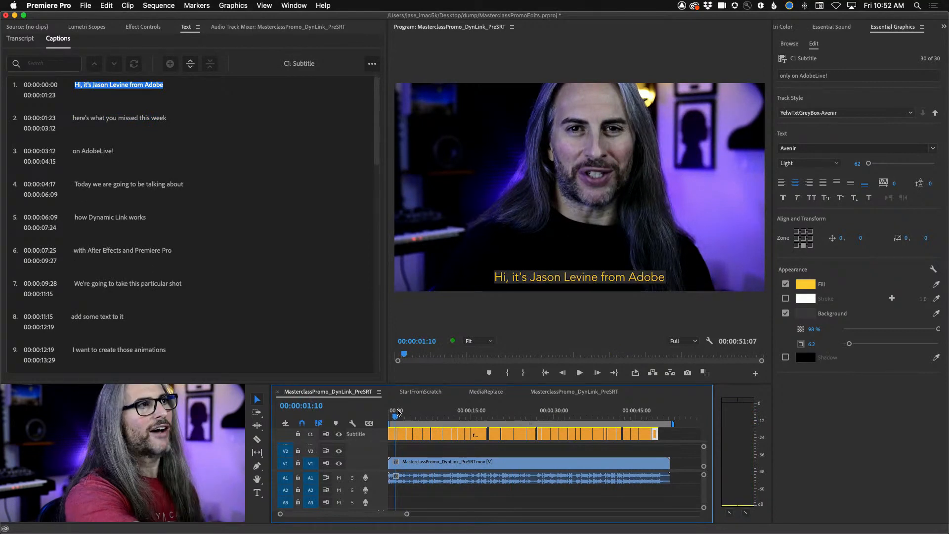
left_click_drag(398, 412, 354, 416)
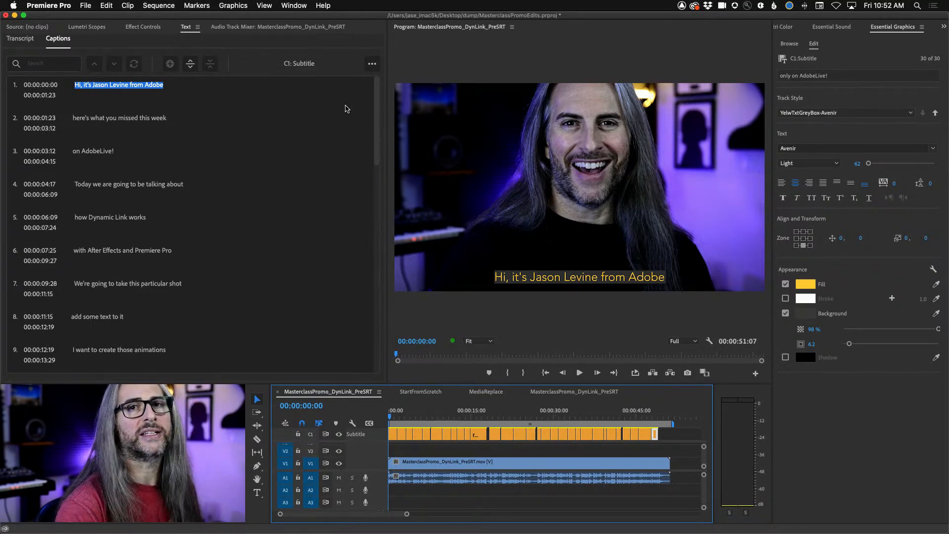
- Export the captions as an SRT file named MstrClass_LIVETODAY in the dump folder
left_click(372, 63)
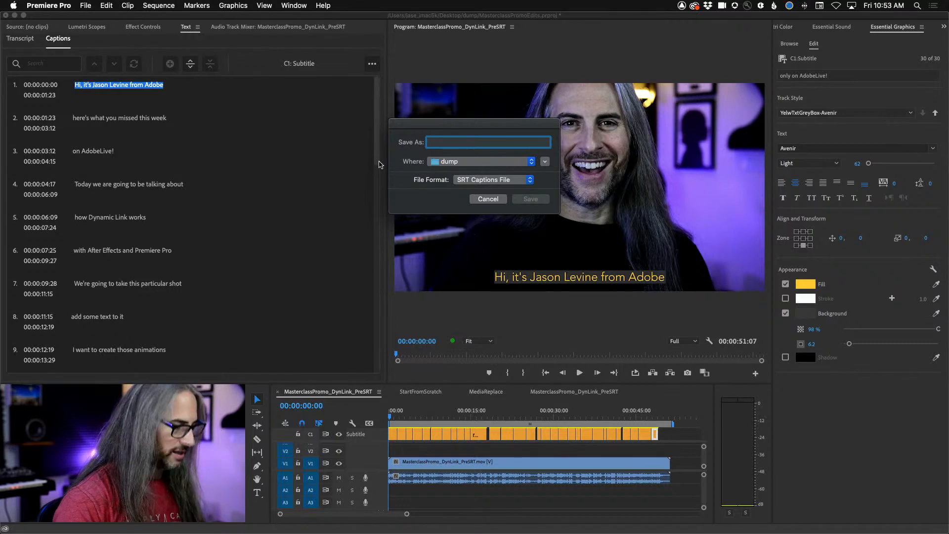
type("MstrClass")
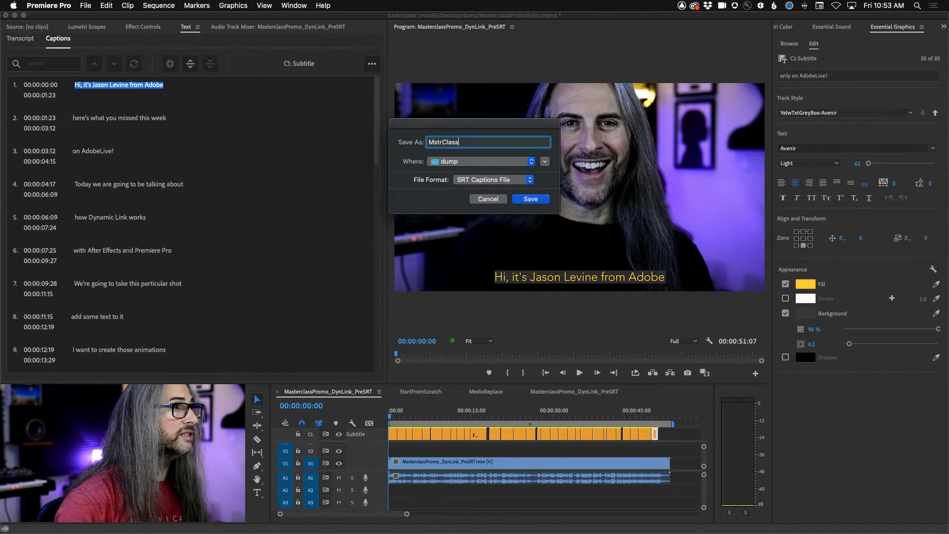
type("_L")
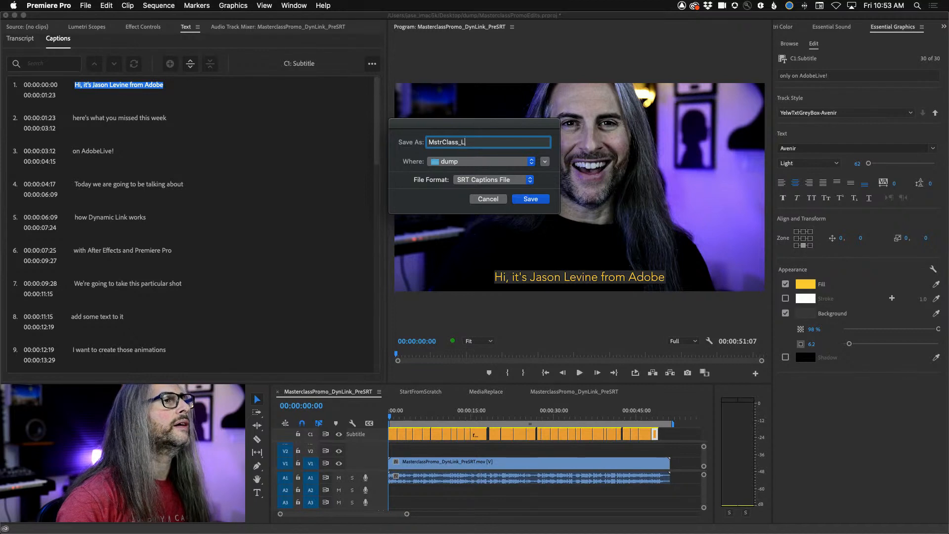
type("IVETODAY")
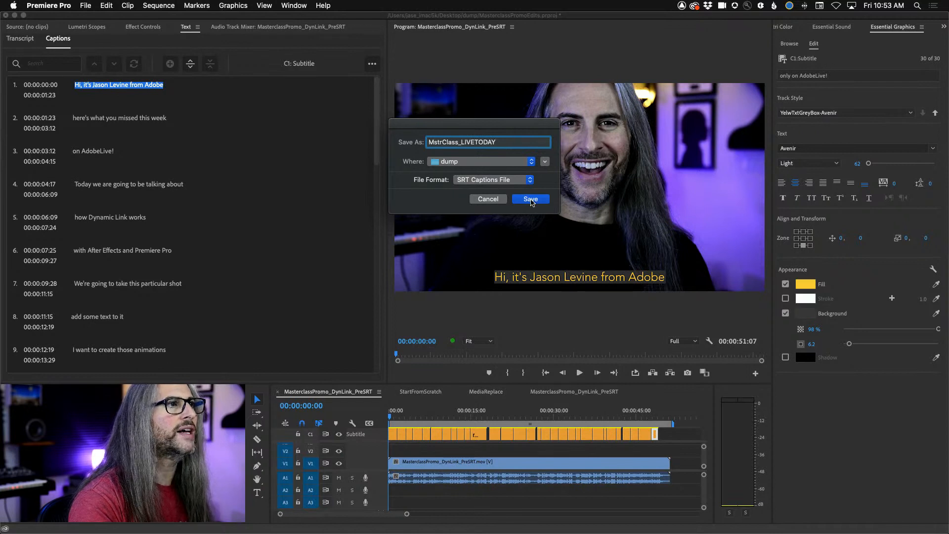
left_click(531, 199)
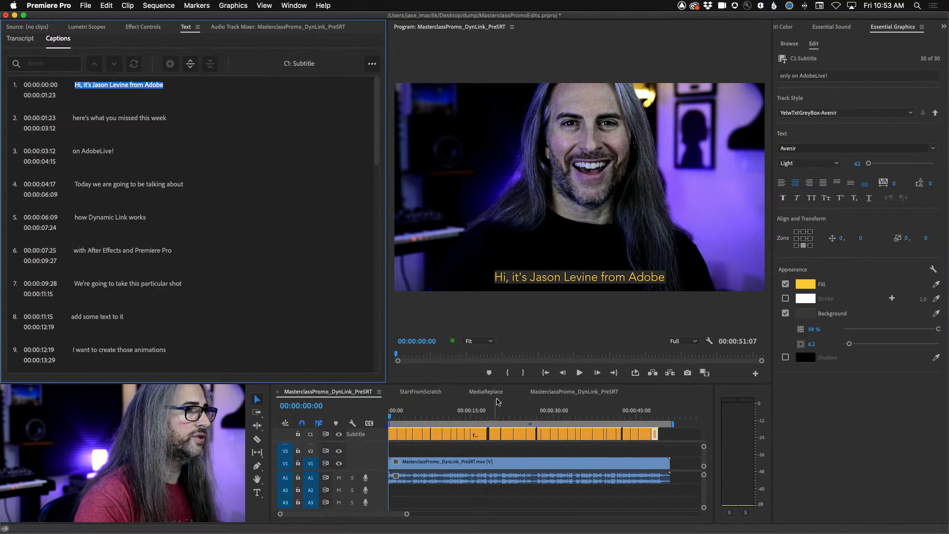
- In the uncaptioned MasterclassPromo_DynLink_PreSRT sequence, import captions from MstrClass_LIVETODAY.srt in the dump folder on the Desktop
left_click(595, 391)
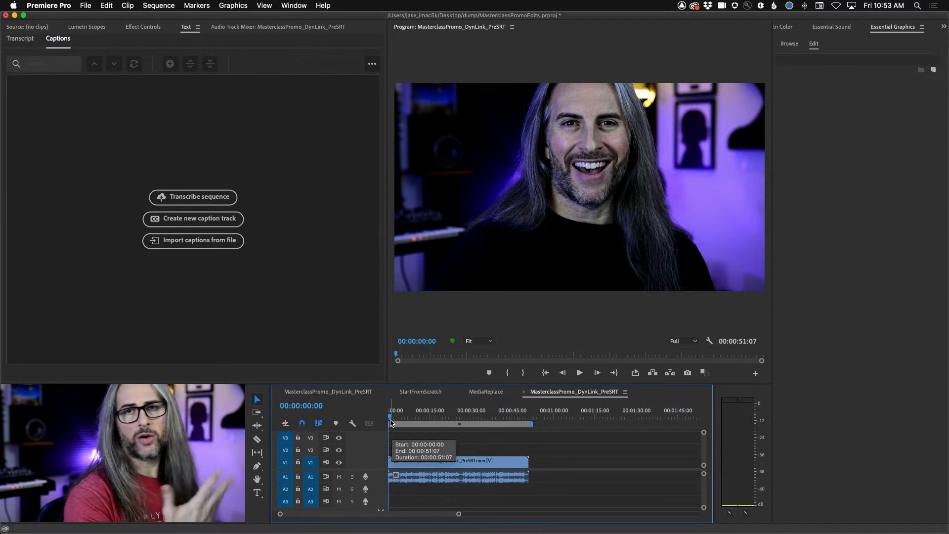
left_click(80, 5)
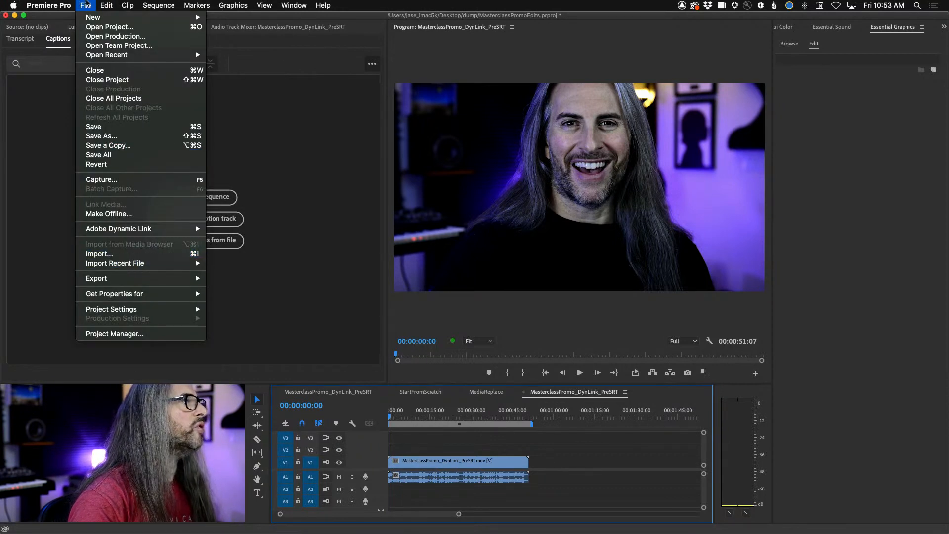
left_click(226, 242)
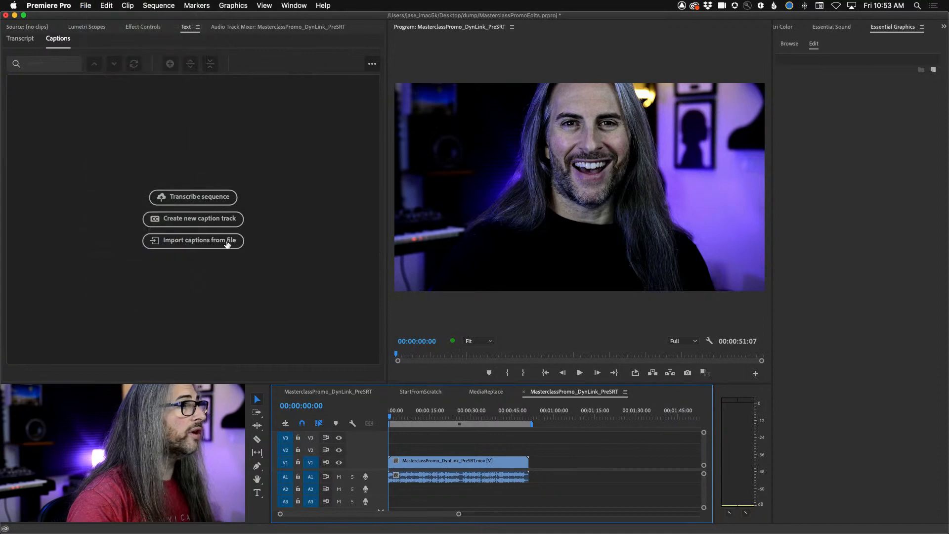
left_click(193, 245)
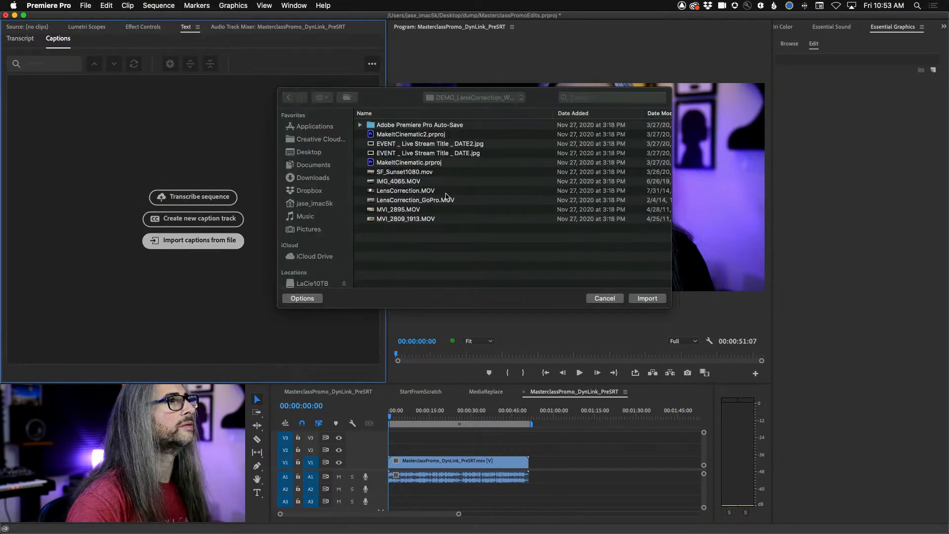
left_click(319, 156)
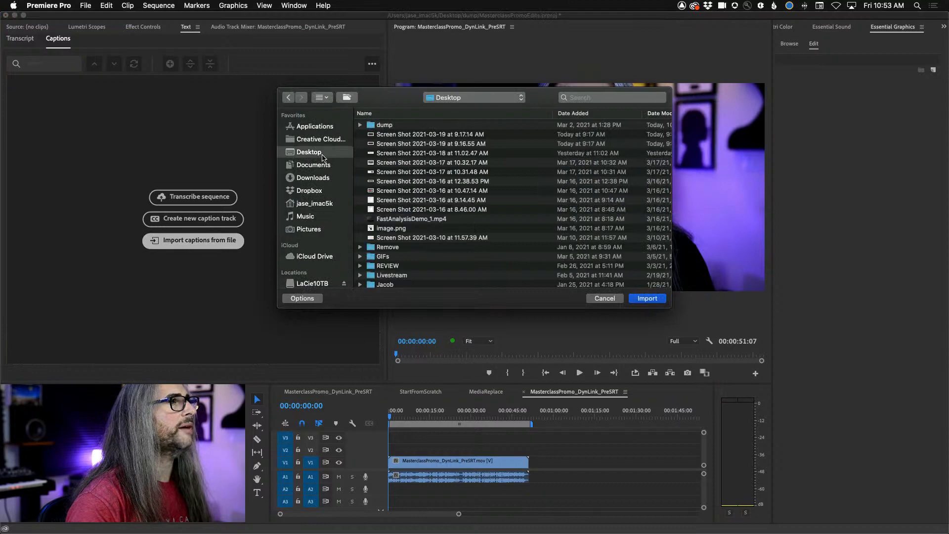
double_click(384, 128)
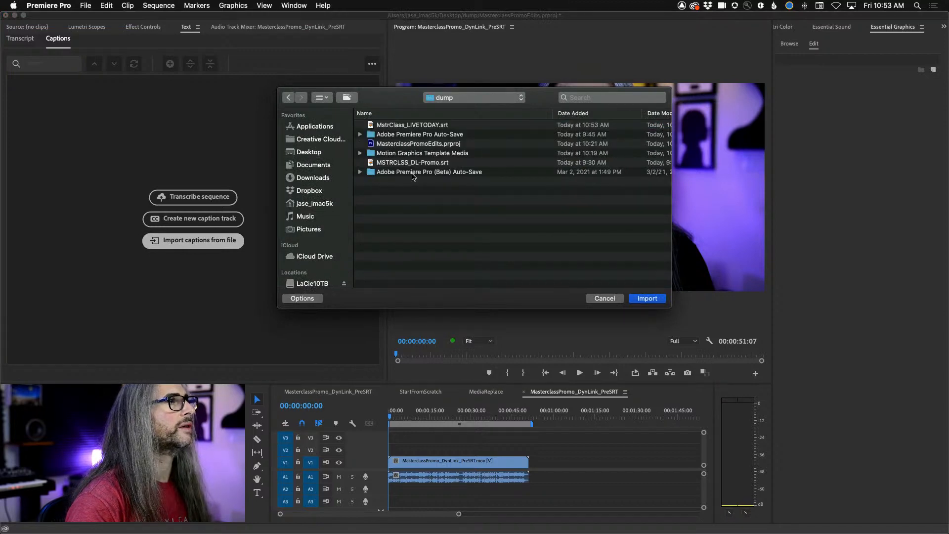
left_click(400, 126)
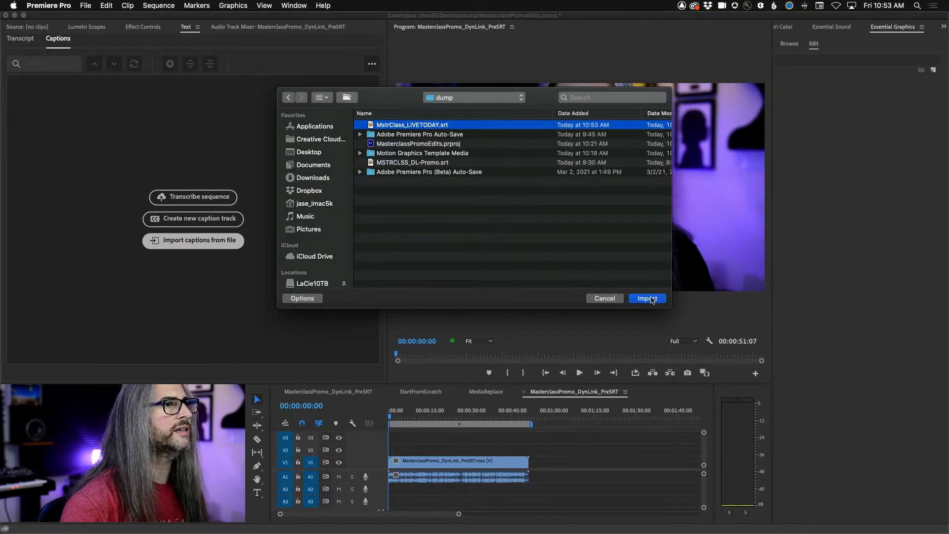
left_click(647, 299)
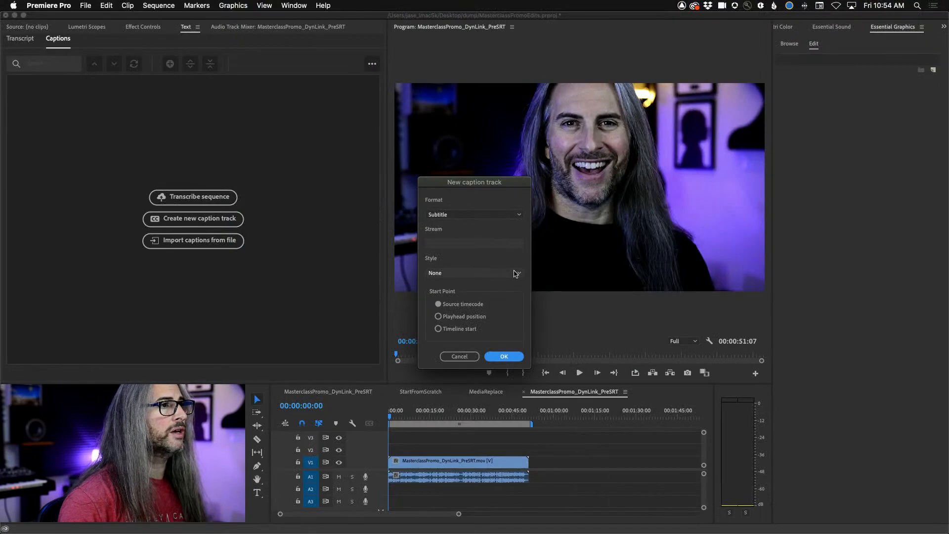
- Create the Subtitle caption track with the WtTxtShadwBox style and check the look in playback and on caption 7
left_click(559, 386)
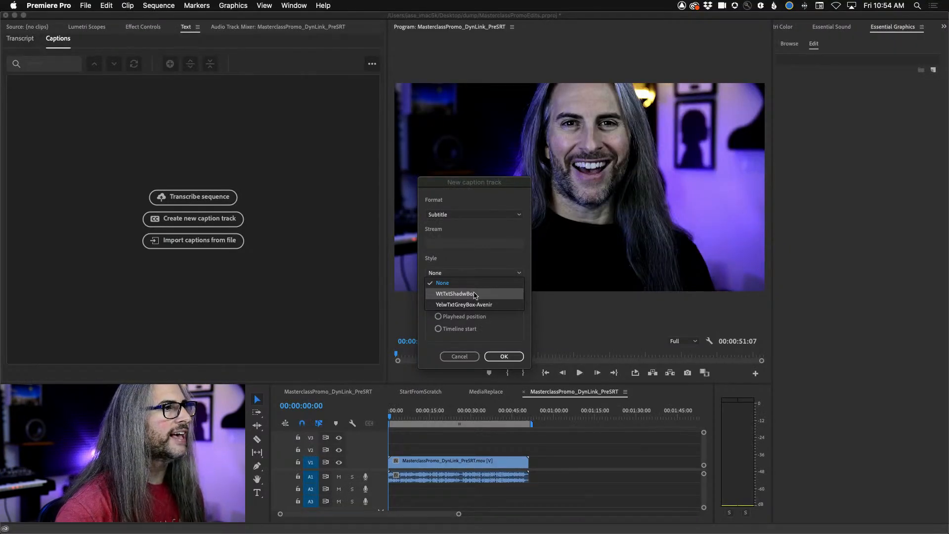
left_click(491, 294)
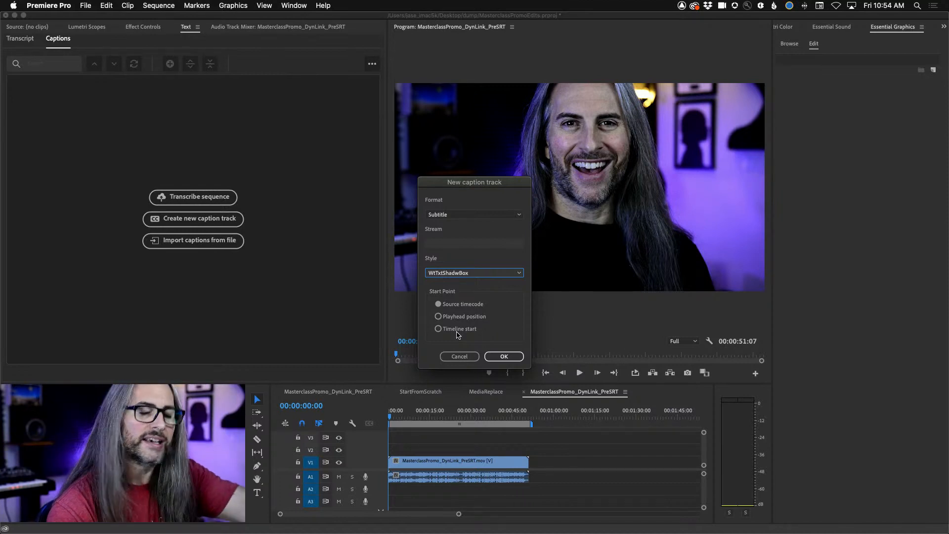
left_click(510, 357)
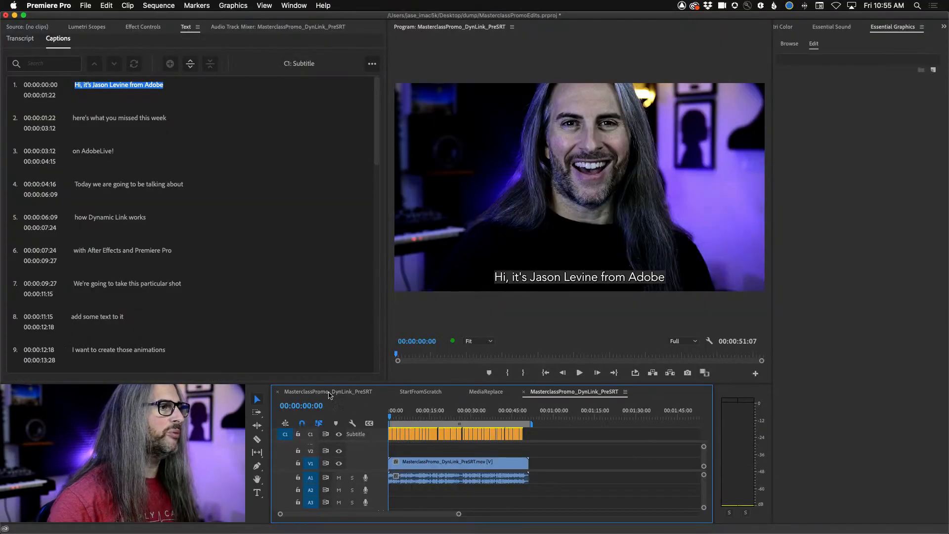
key("space")
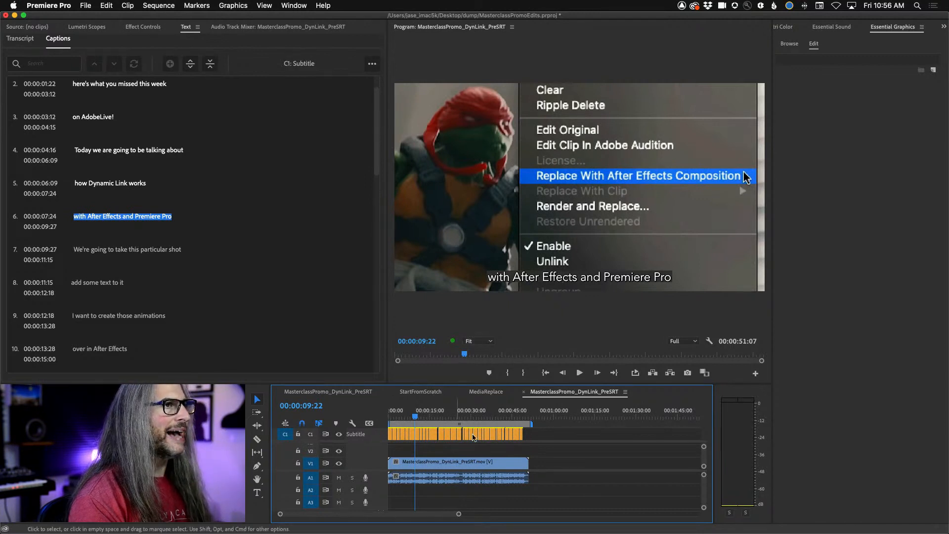
left_click(417, 437)
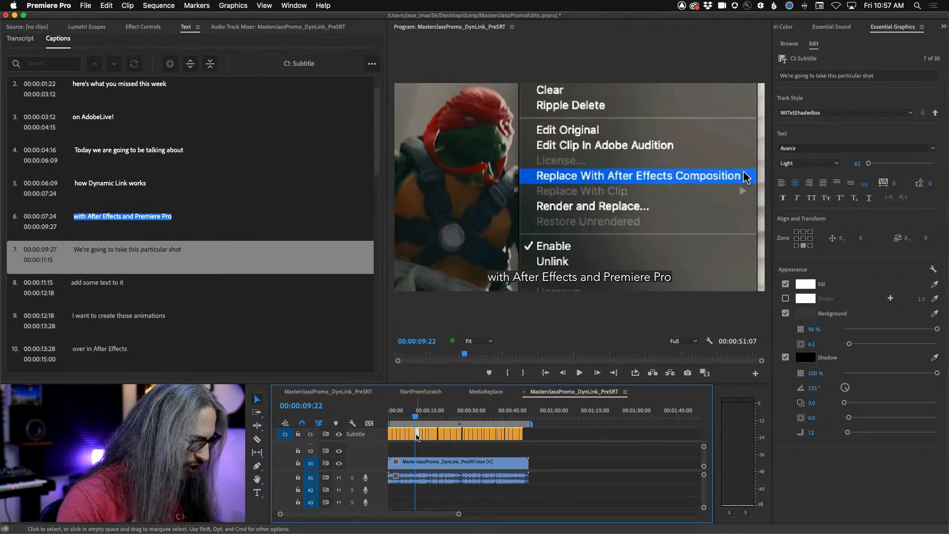
- Switch to After Effects and open the ReplaceVideo composition
key("super+Tab")
key("super+Tab")
key("super+Tab")
key("super+Tab")
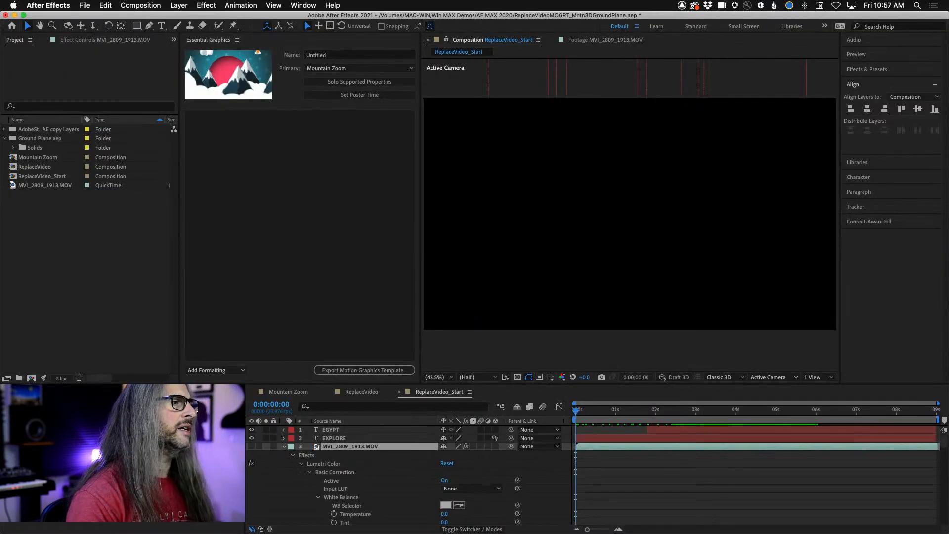
left_click(362, 394)
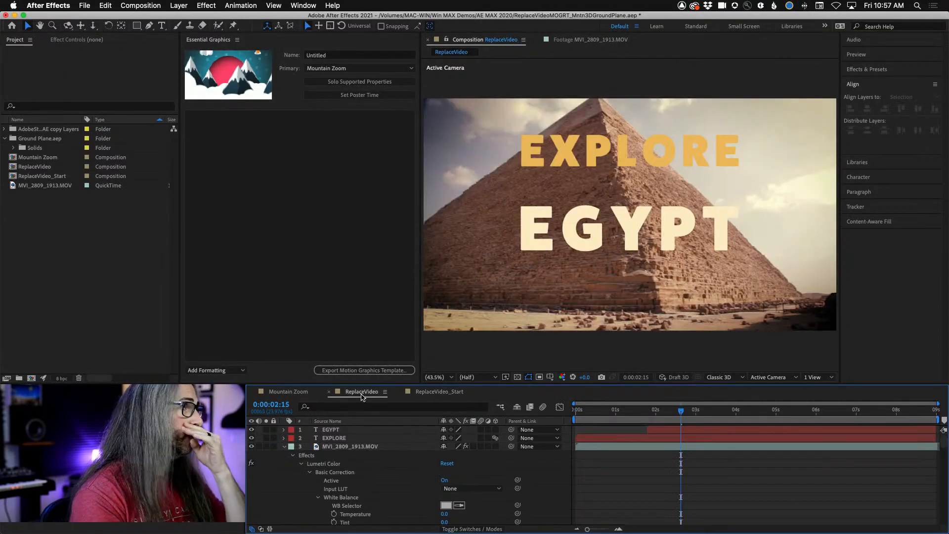
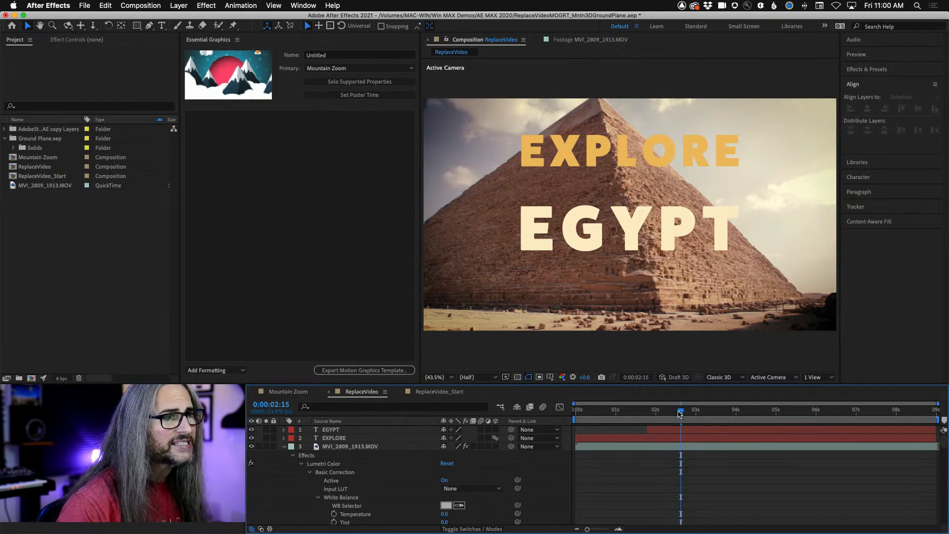
- Return ReplaceVideo to its first frame, then open the ReplaceVideo_Start composition and preview its text animation
left_click_drag(680, 414, 460, 418)
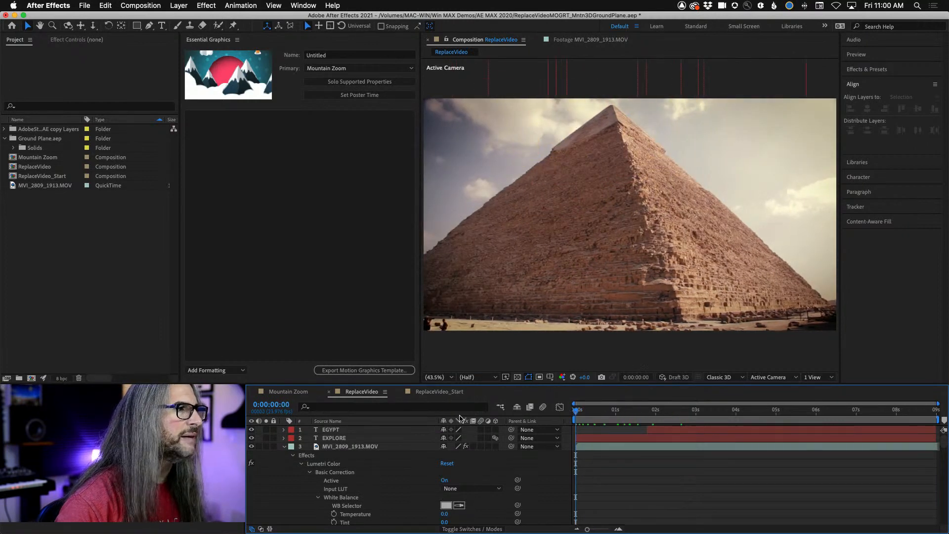
left_click(435, 392)
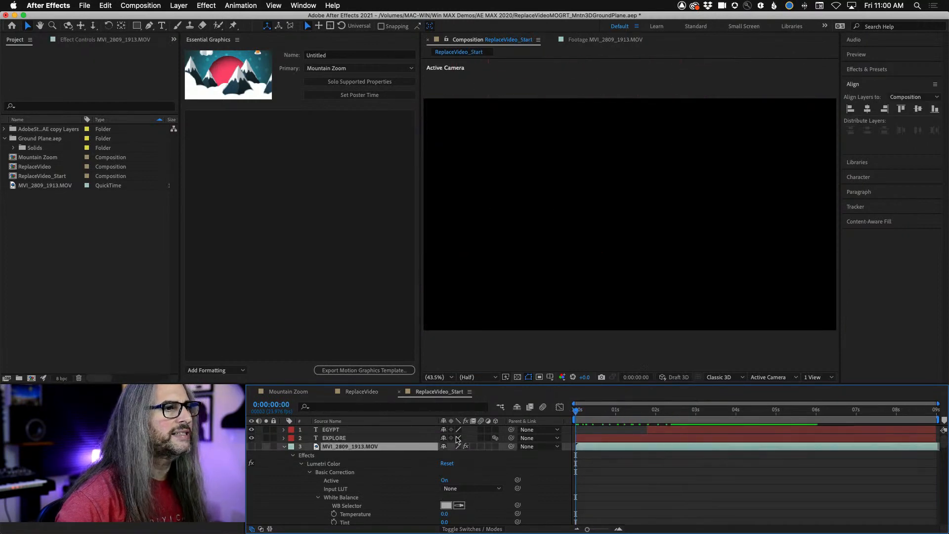
key("space")
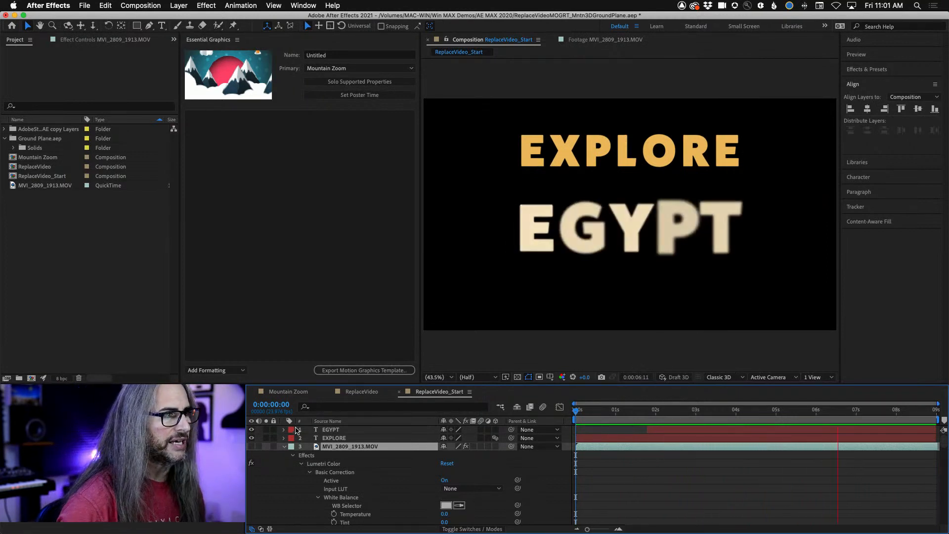
key("space")
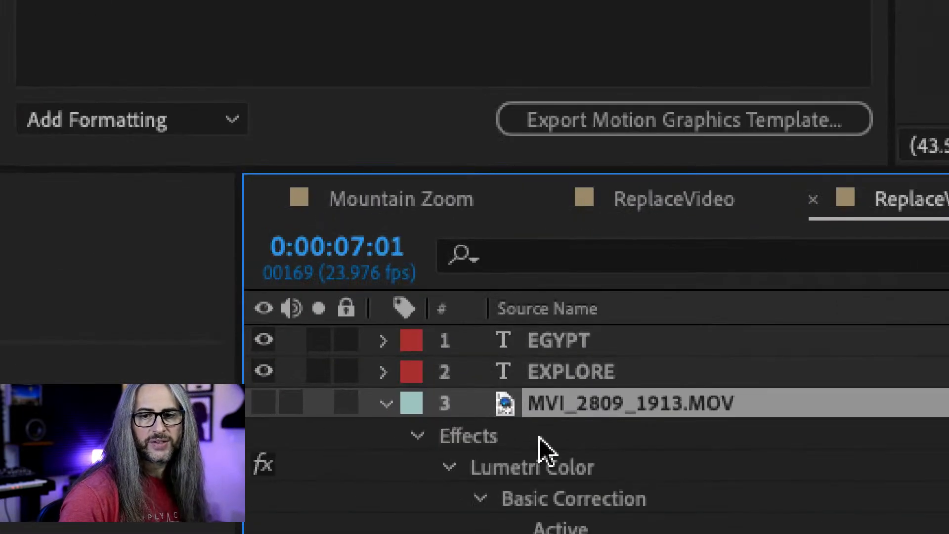
- Make the MVI_2809_1913.MOV layer visible and toggle its Lumetri Color effect off and on to compare the footage
left_click(262, 403)
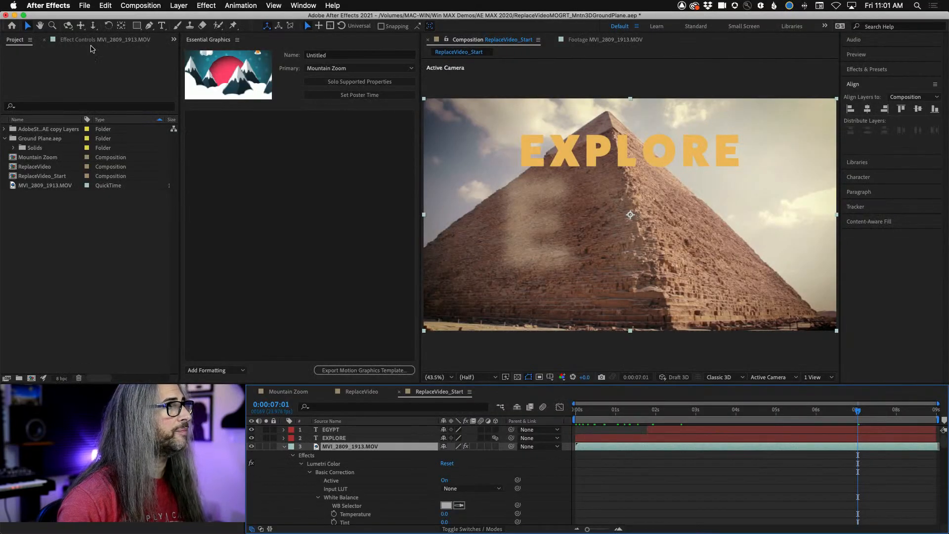
left_click(90, 45)
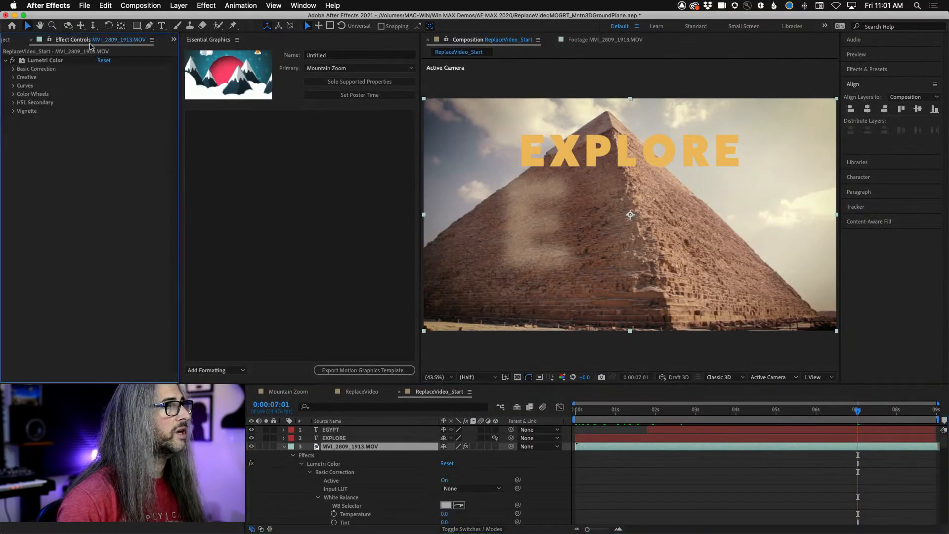
left_click(14, 61)
left_click(14, 61)
left_click(13, 60)
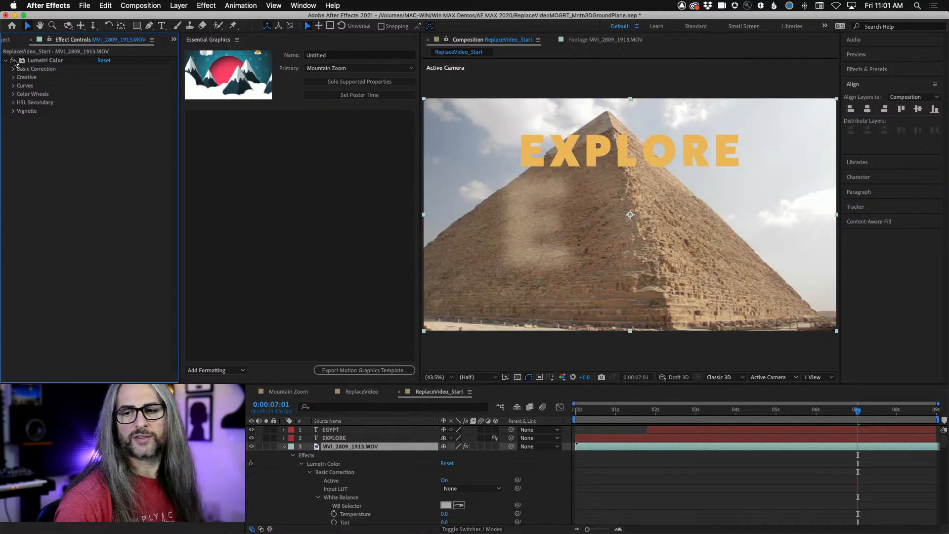
- Preview the graded ReplaceVideo_Start composition and park the playhead at 0:00:06:13
key("space")
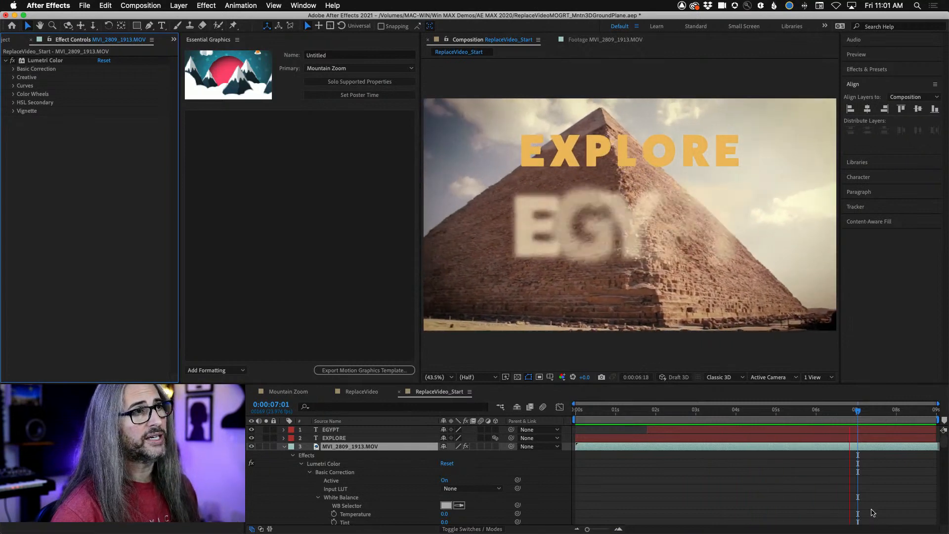
left_click_drag(864, 414, 837, 413)
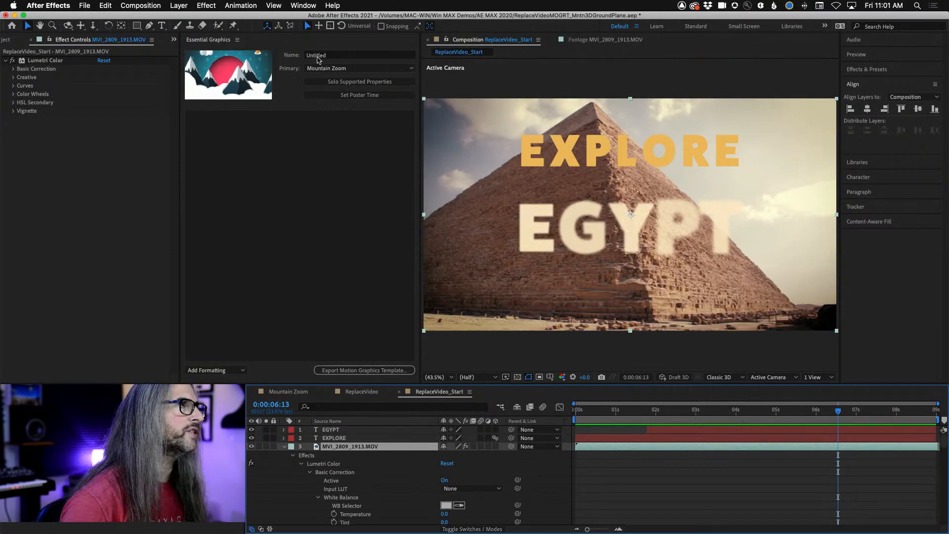
- In Essential Graphics, name the Mountain Zoom template ExploreShow_Intro and switch the primary composition to ReplaceVideo_Start
left_click(345, 46)
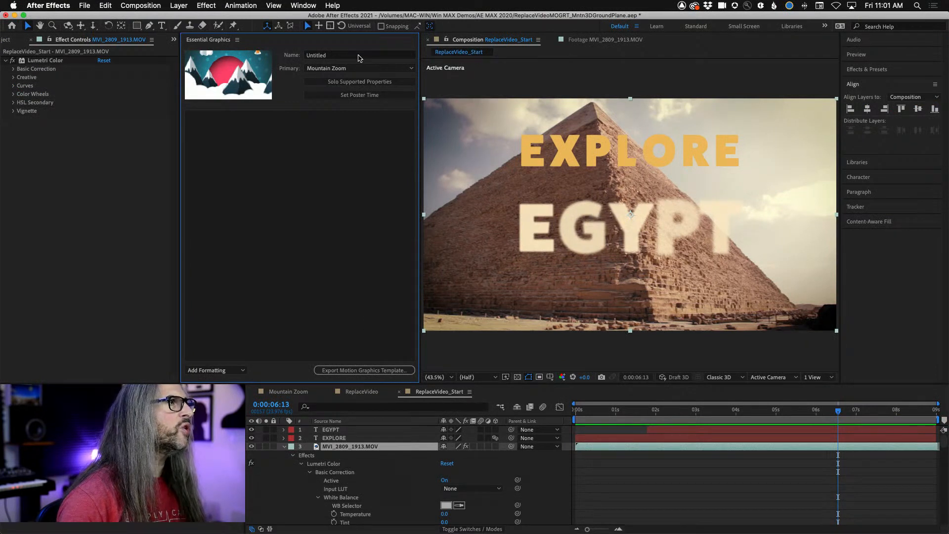
left_click(358, 55)
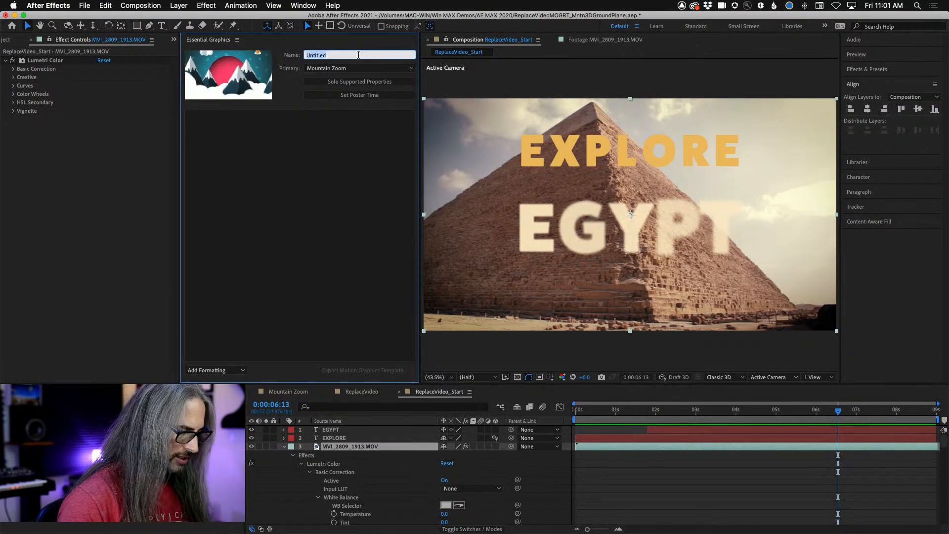
type("ExploreShow_Intro")
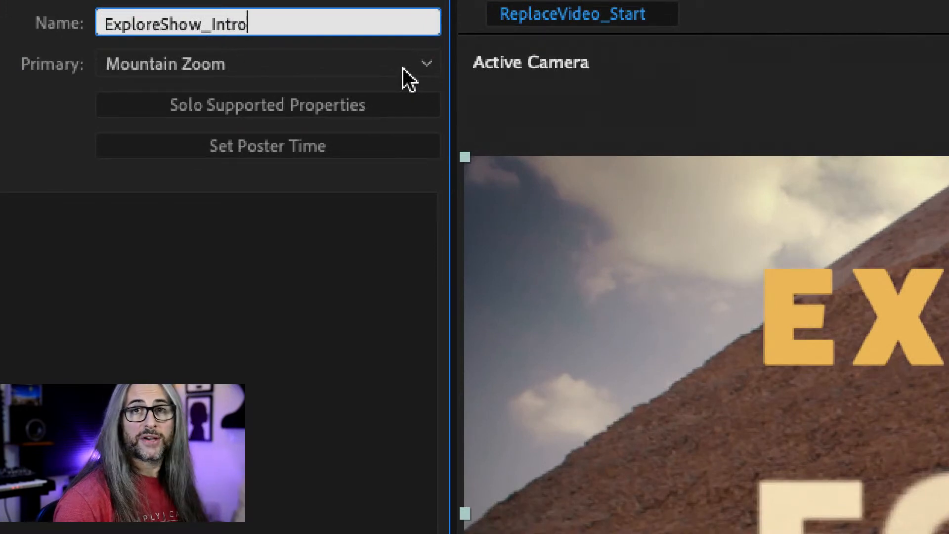
left_click(402, 69)
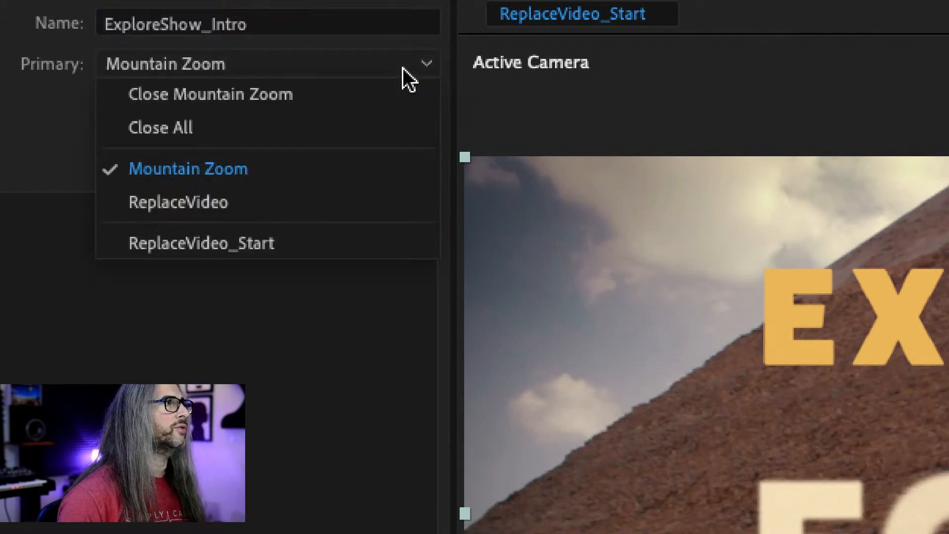
left_click(267, 244)
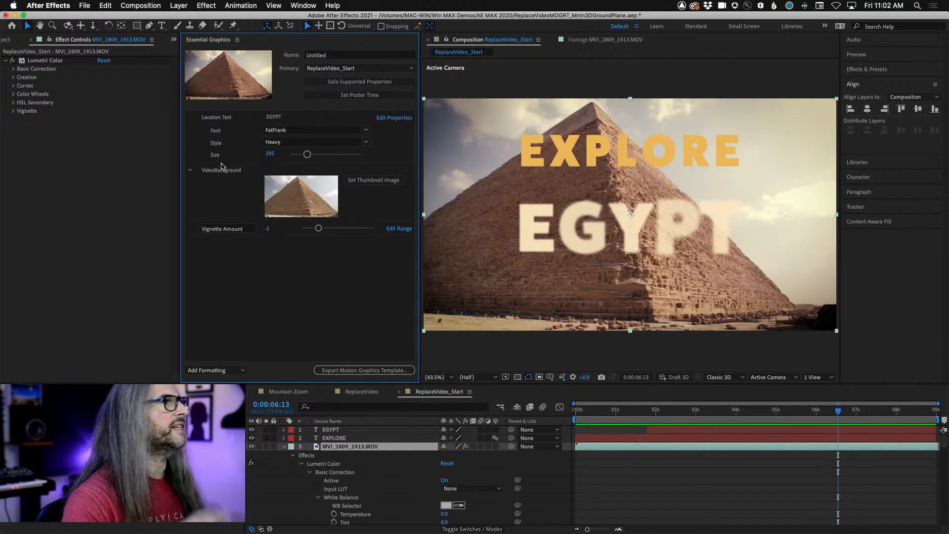
- Remove the existing VideoBackground, Location Text and Vignette Amount controls from the ReplaceVideo_Start template
left_click(221, 172)
key("Delete")
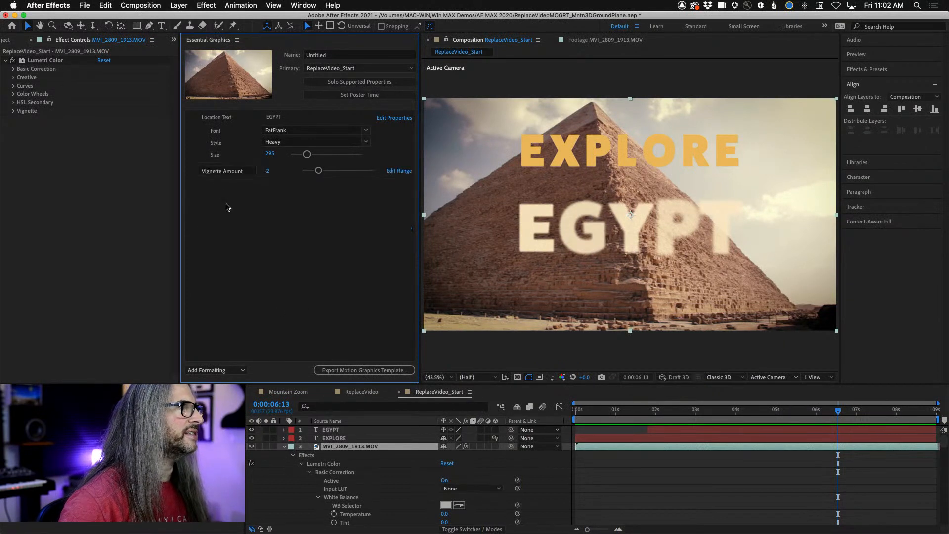
left_click(229, 170)
left_click(217, 123)
key("Delete")
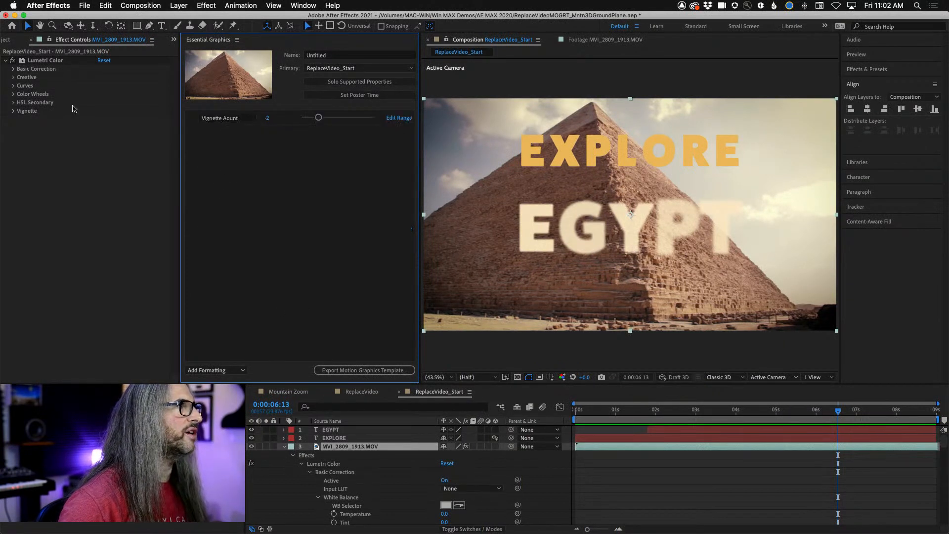
left_click(191, 122)
key("Delete")
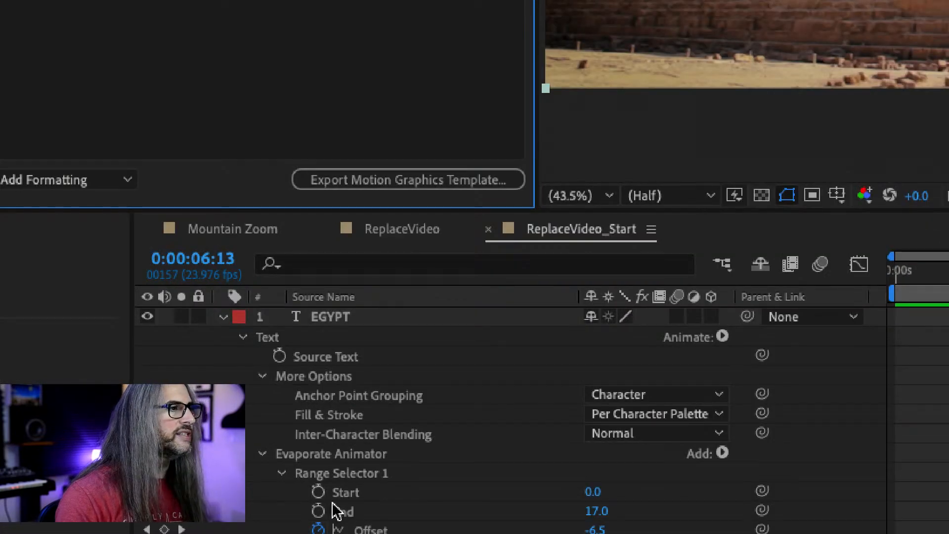
- Add the EGYPT layer's Source Text to the template's Essential Graphics controls and name it Location Text
scroll(332, 514, "down", 4)
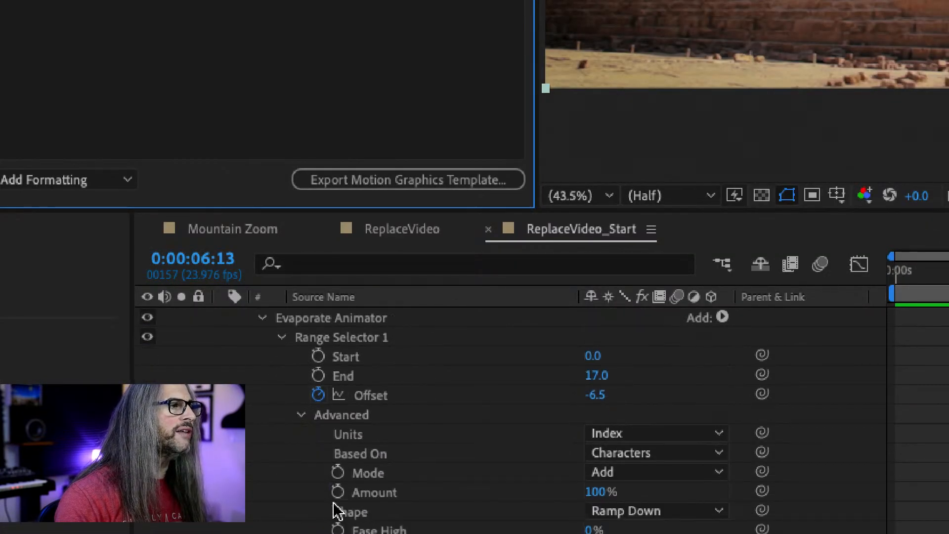
scroll(334, 512, "down", 8)
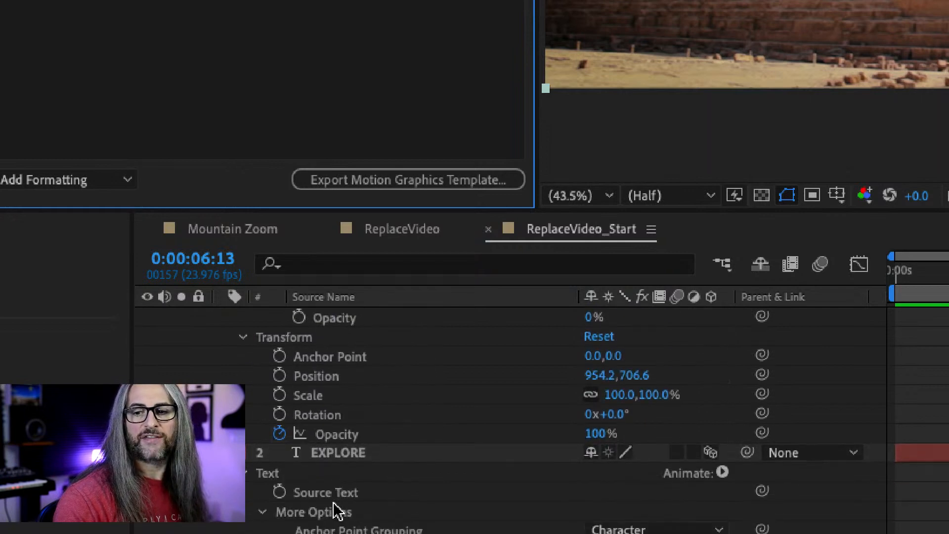
scroll(333, 512, "down", 6)
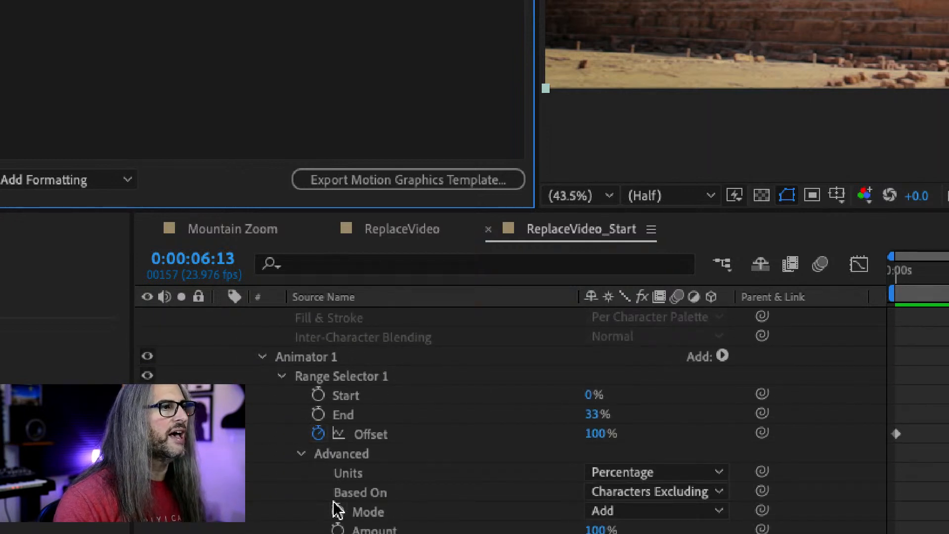
scroll(337, 510, "down", 10)
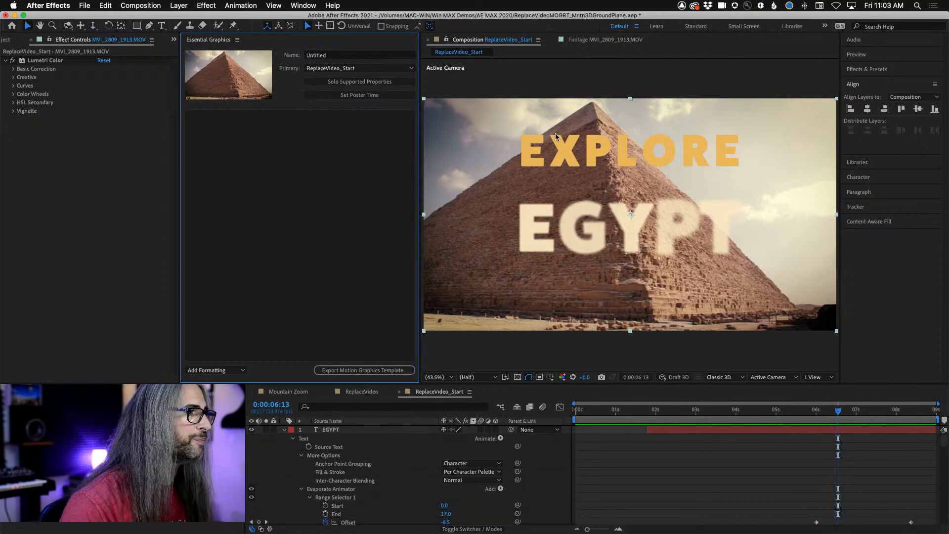
left_click_drag(321, 448, 282, 196)
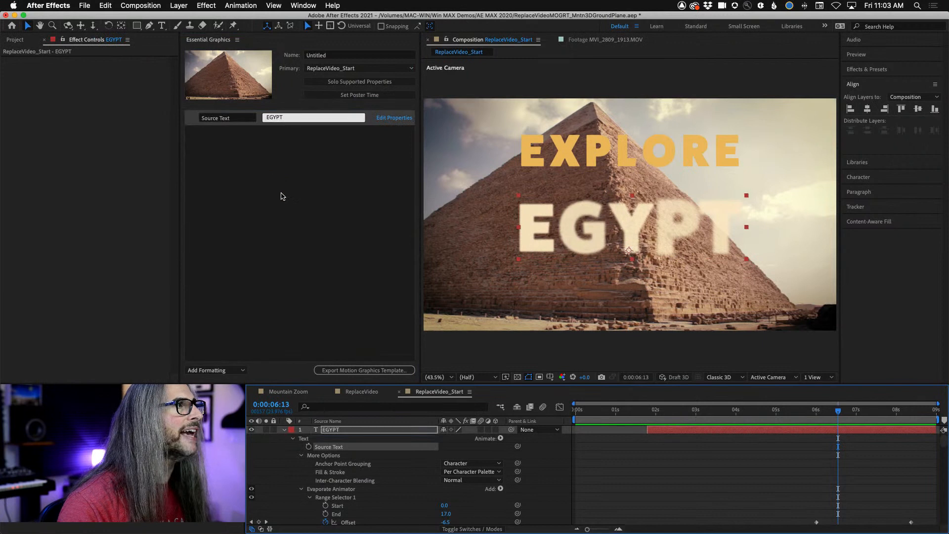
left_click(233, 120)
type("location")
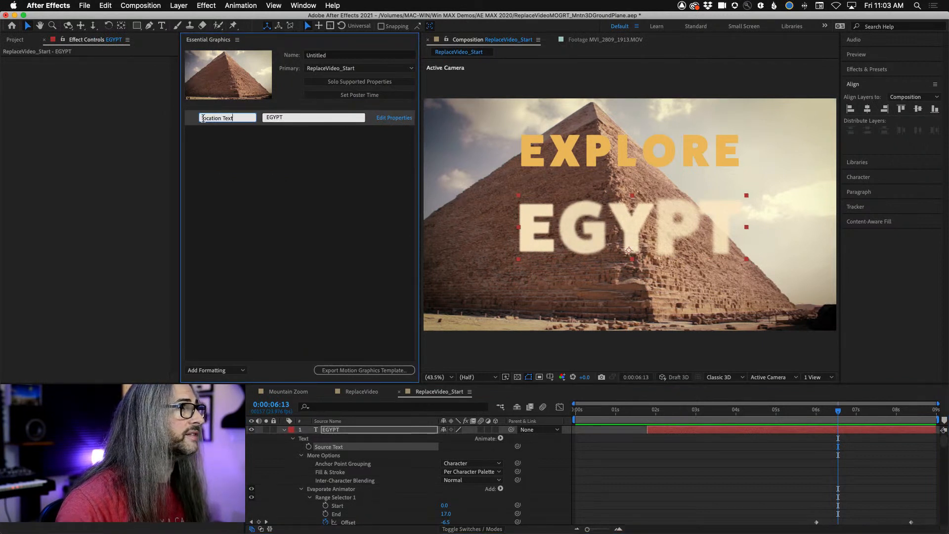
type("L")
left_click(226, 143)
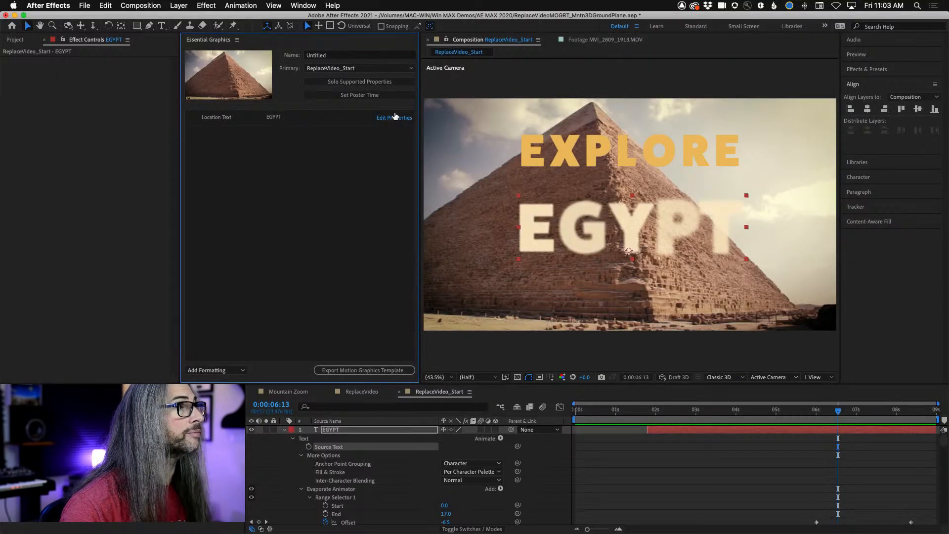
- Enable custom font selection and font size adjustment in the source text properties of Location Text
left_click(396, 109)
left_click_drag(790, 161, 568, 127)
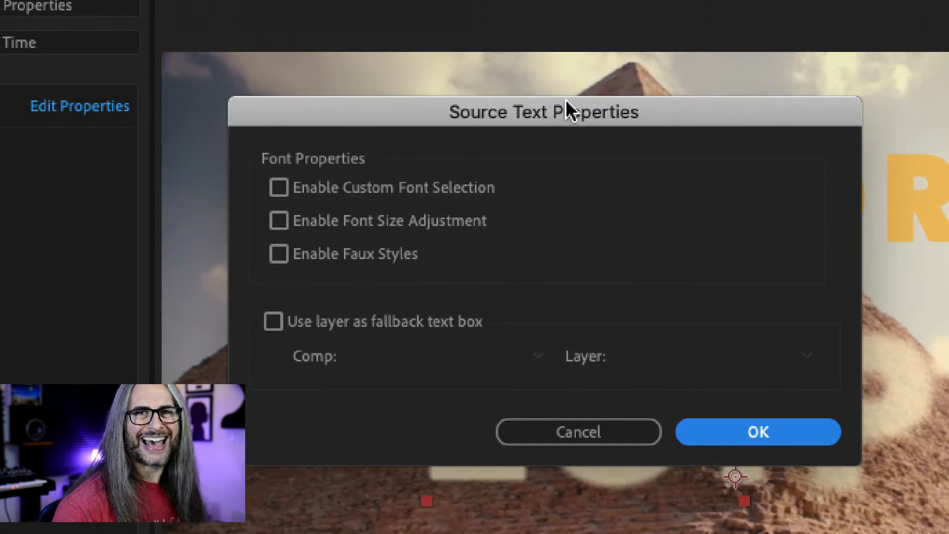
left_click(278, 188)
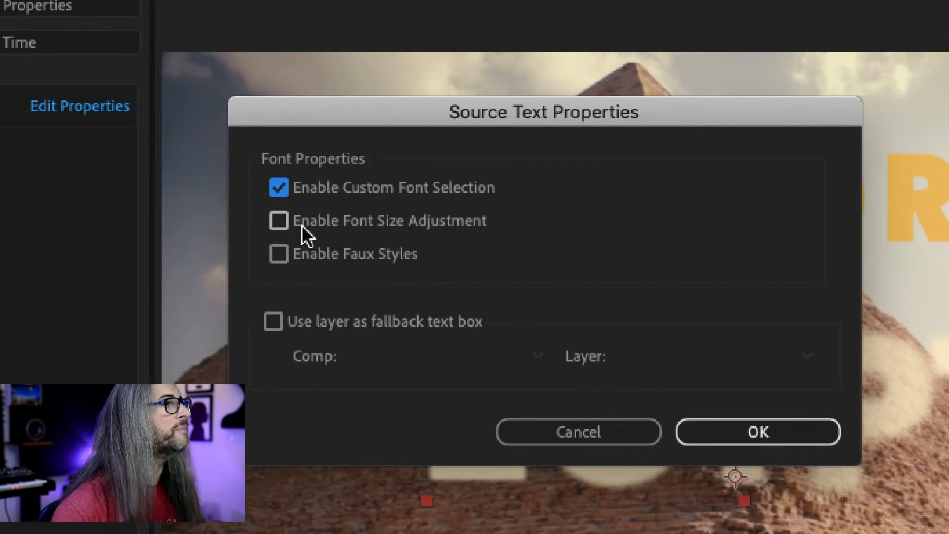
left_click(278, 221)
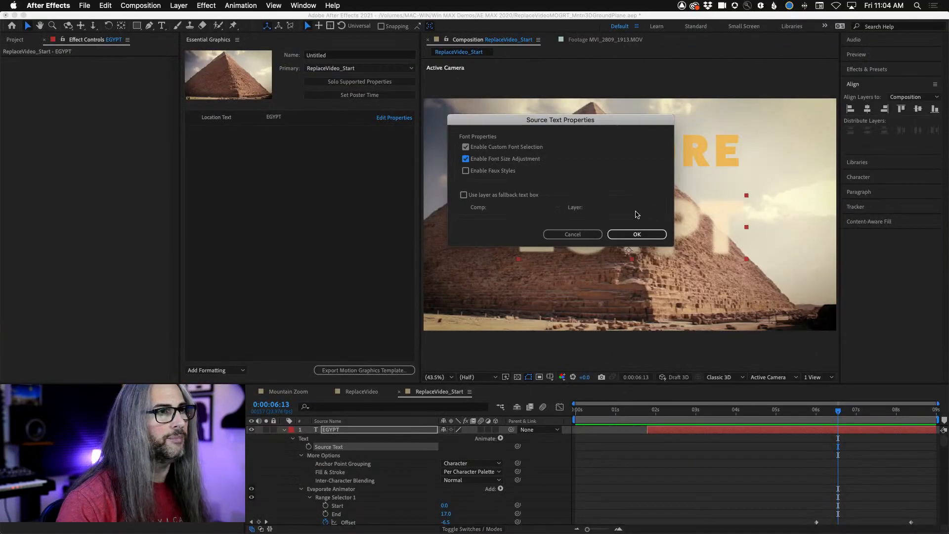
left_click(637, 234)
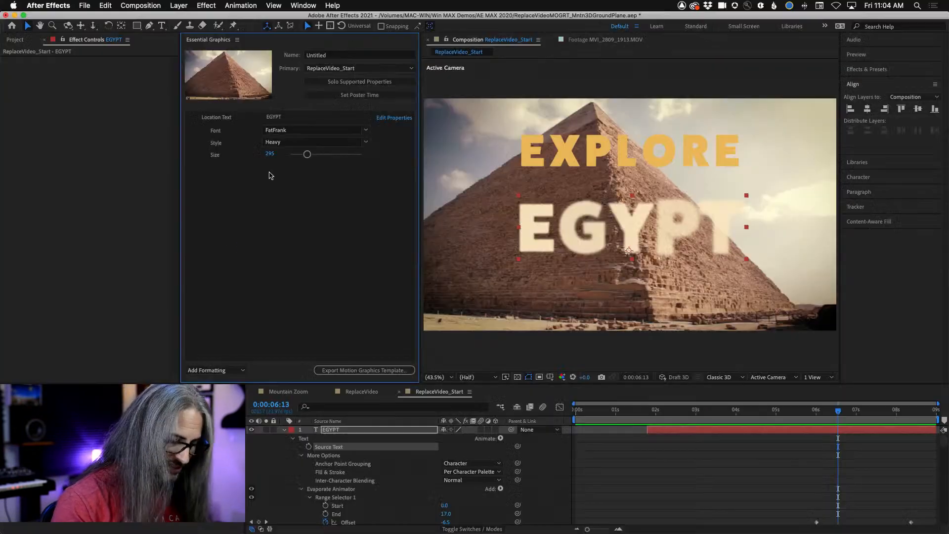
- Collapse the EGYPT and EXPLORE layers, and add MVI_2809_1913.MOV to Essential Graphics as replaceable media named Location Video
left_click(283, 430)
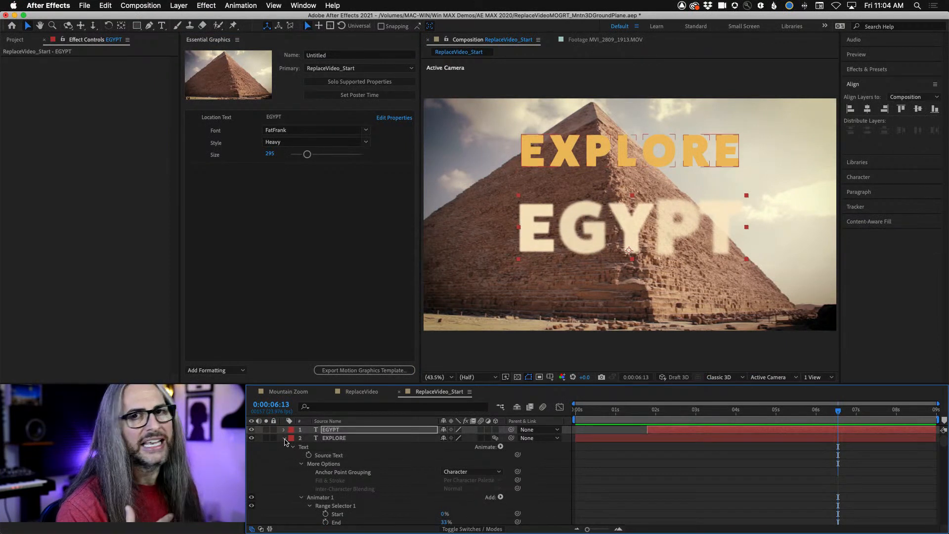
left_click(284, 438)
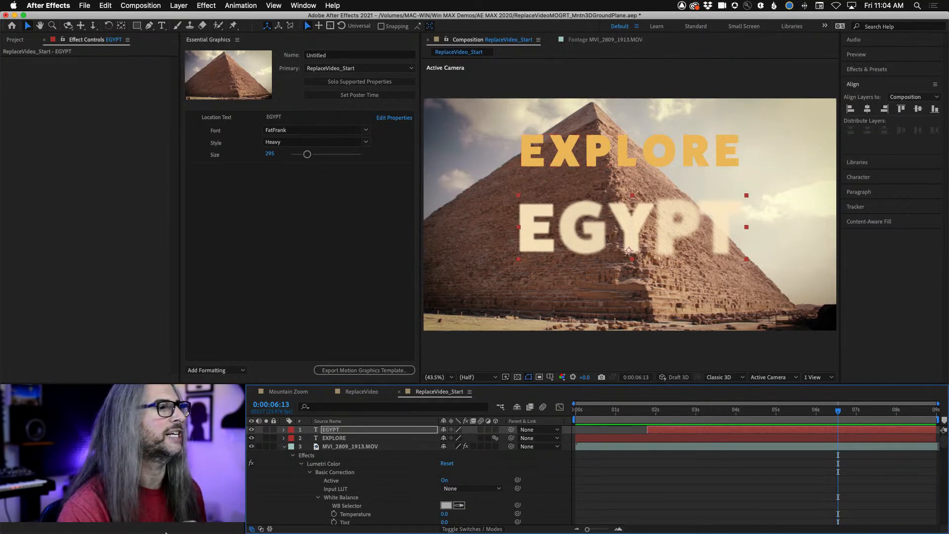
left_click(347, 447)
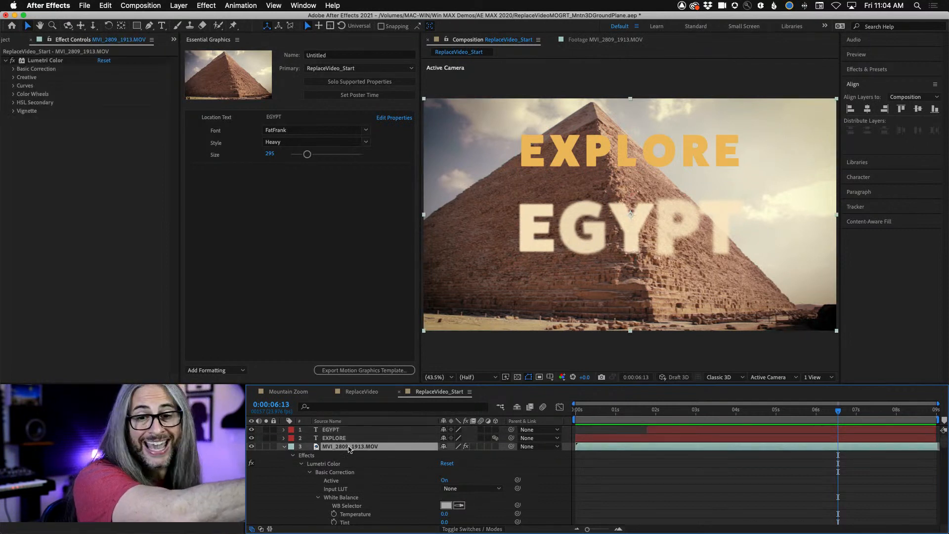
left_click_drag(349, 448, 262, 249)
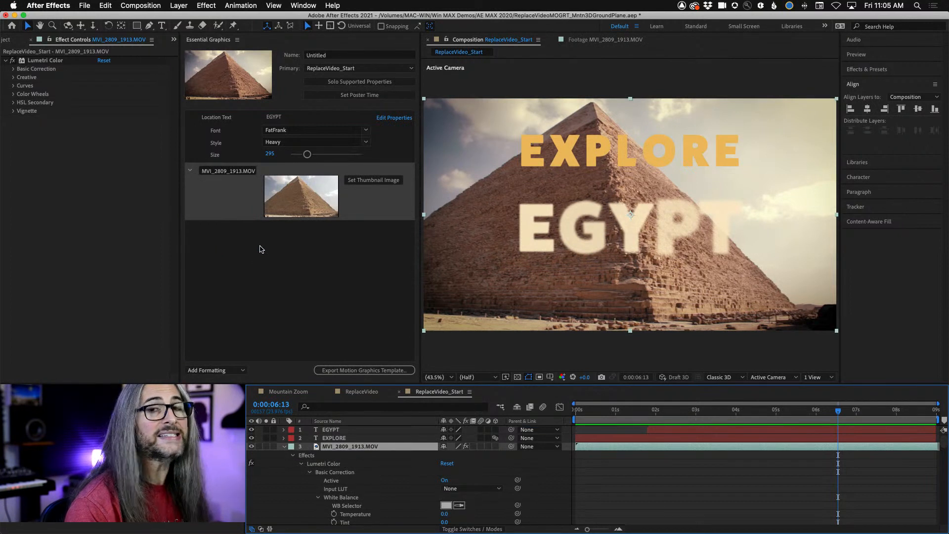
left_click(224, 171)
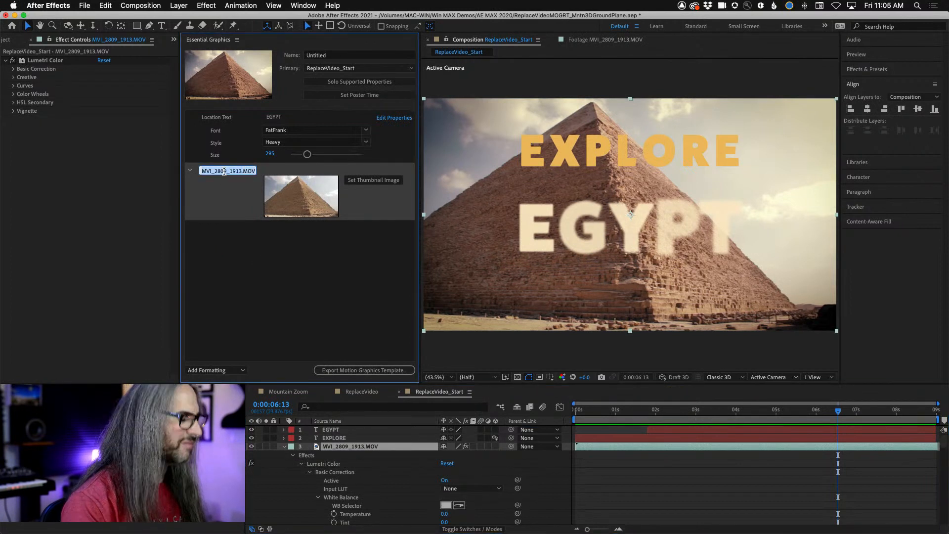
type("Location Video")
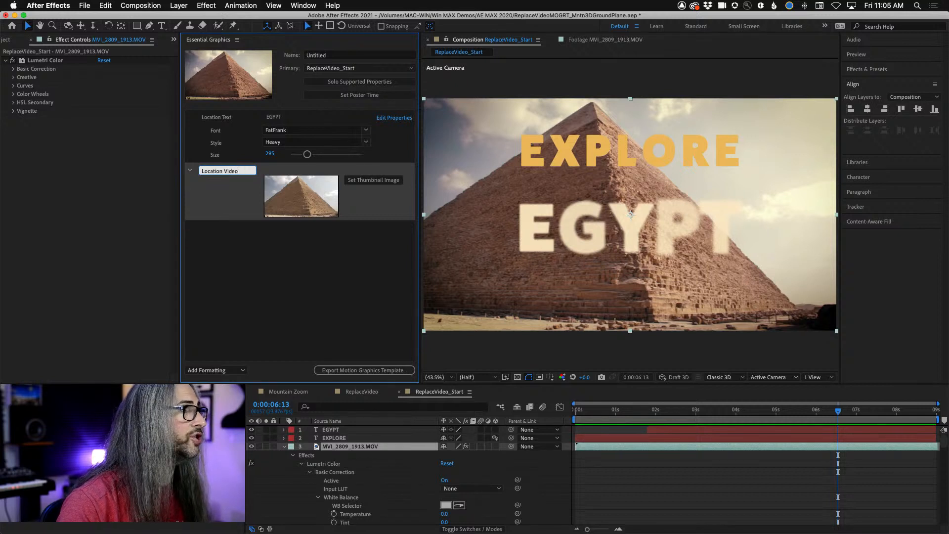
left_click(242, 248)
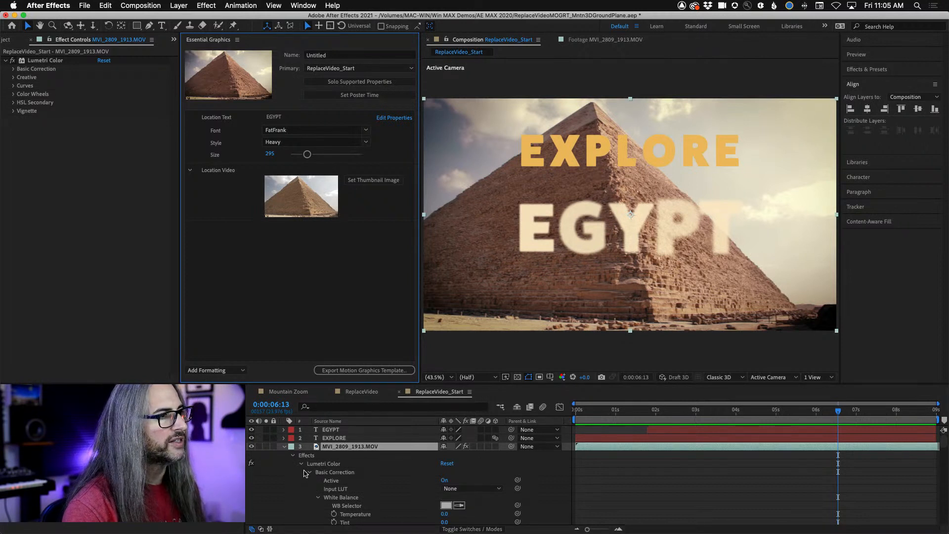
- Add the Lumetri Color Creative Look of MVI_2809_1913.MOV to the template's Essential Graphics controls and name it Look/LUT
scroll(283, 477, "down", 1)
scroll(283, 477, "down", 9)
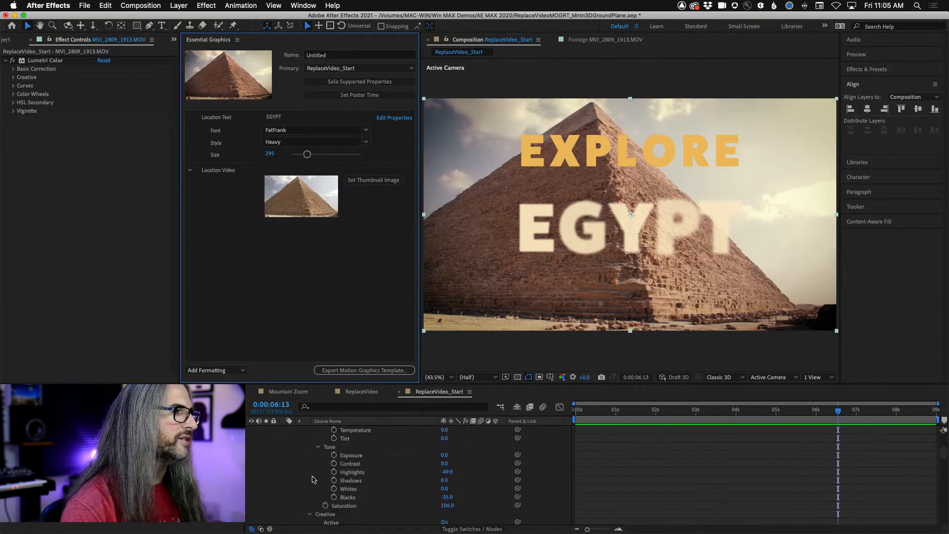
scroll(314, 479, "down", 5)
scroll(301, 487, "down", 5)
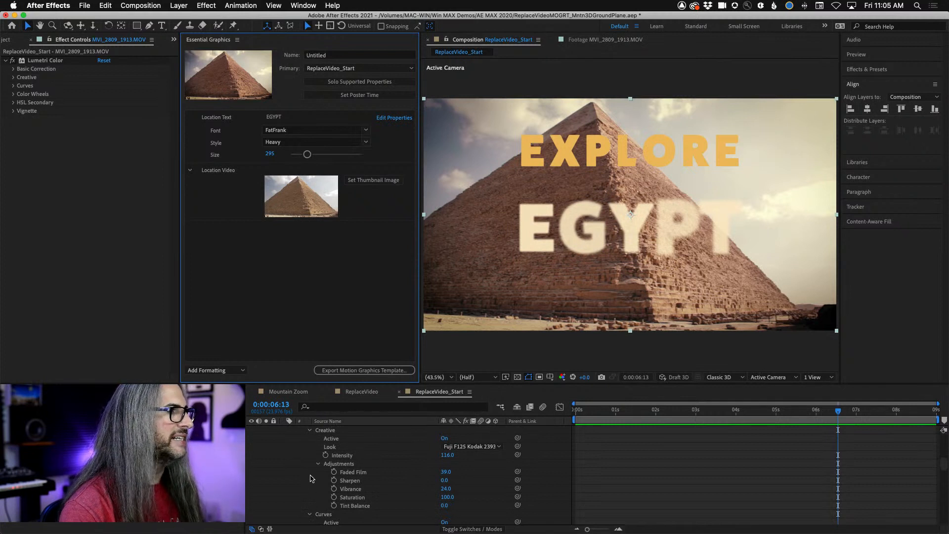
scroll(313, 479, "up", 3)
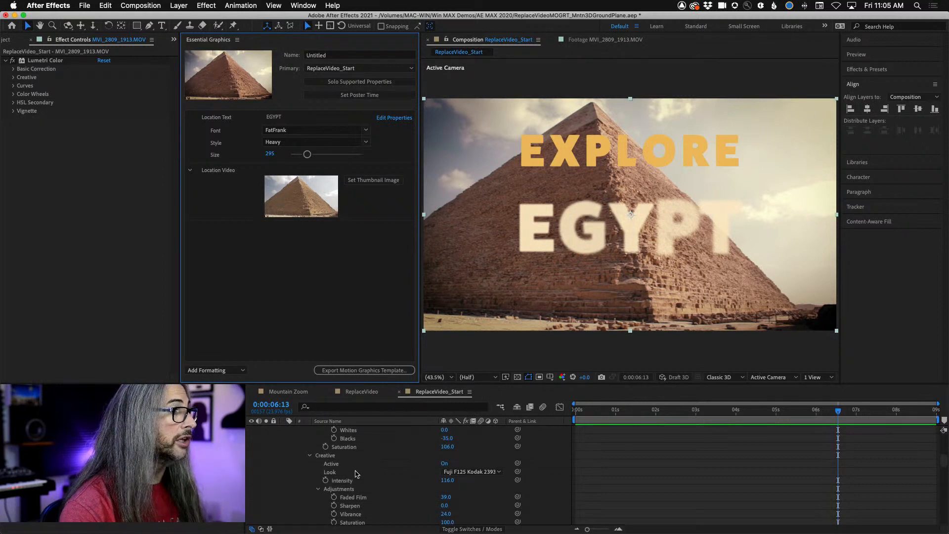
left_click(354, 473)
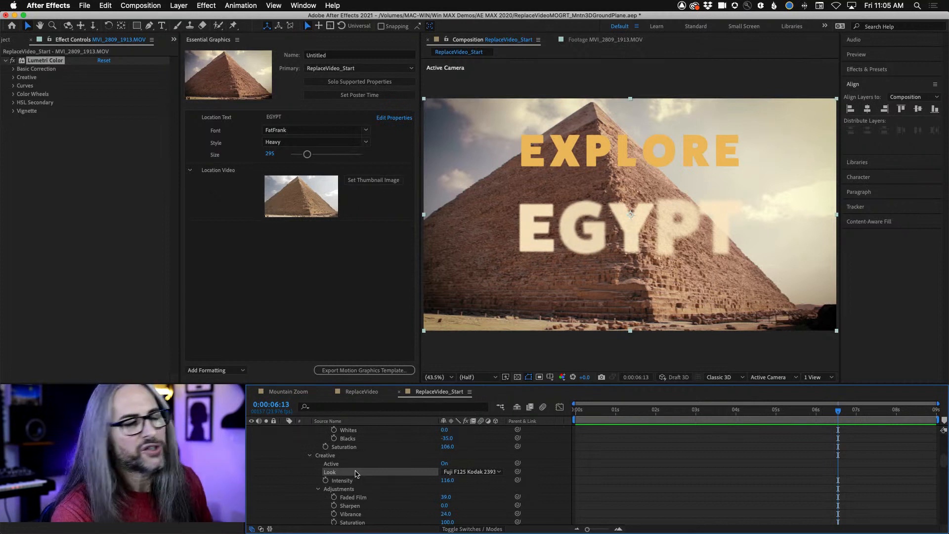
left_click_drag(355, 473, 259, 255)
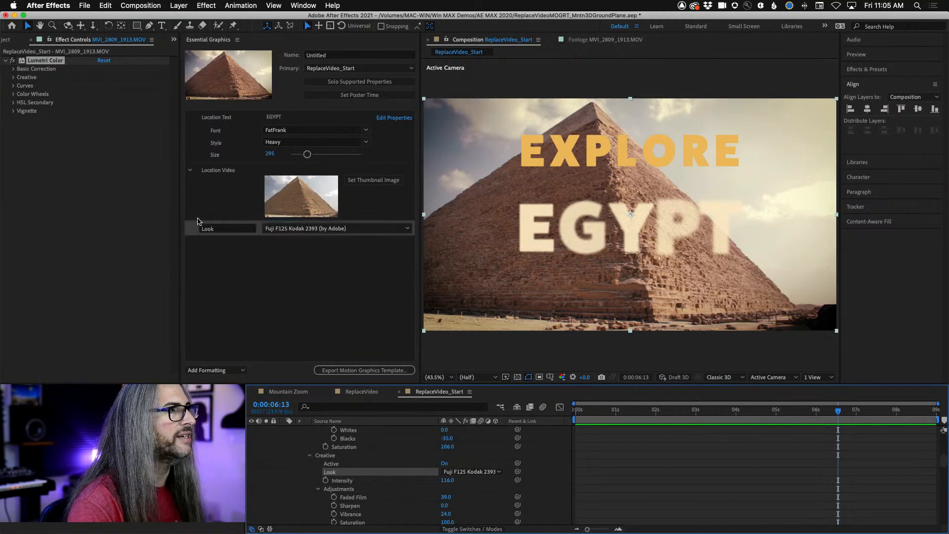
left_click(222, 229)
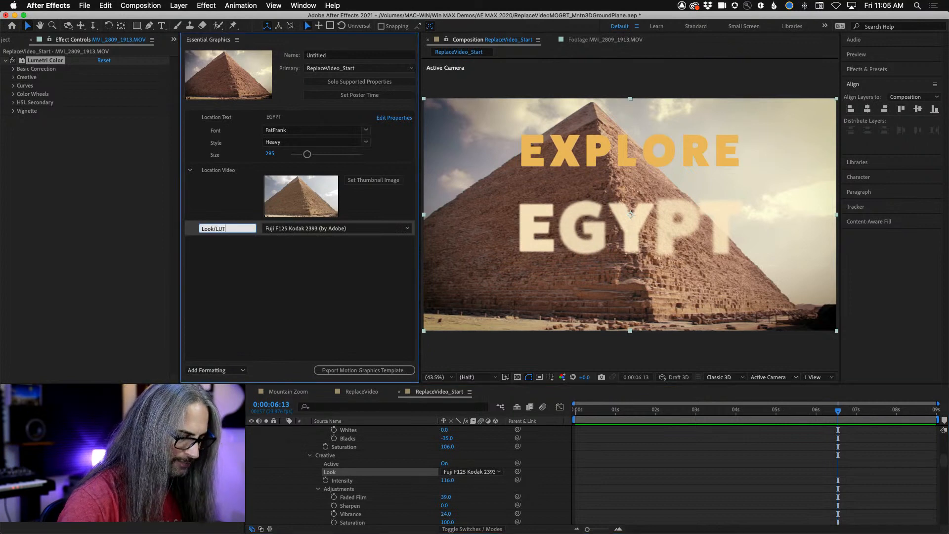
key("Return")
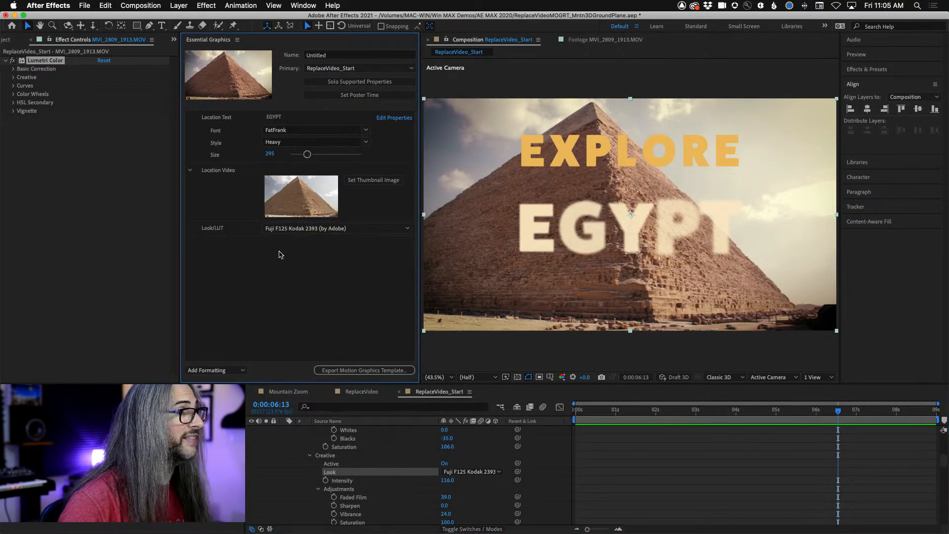
left_click(408, 229)
left_click(218, 258)
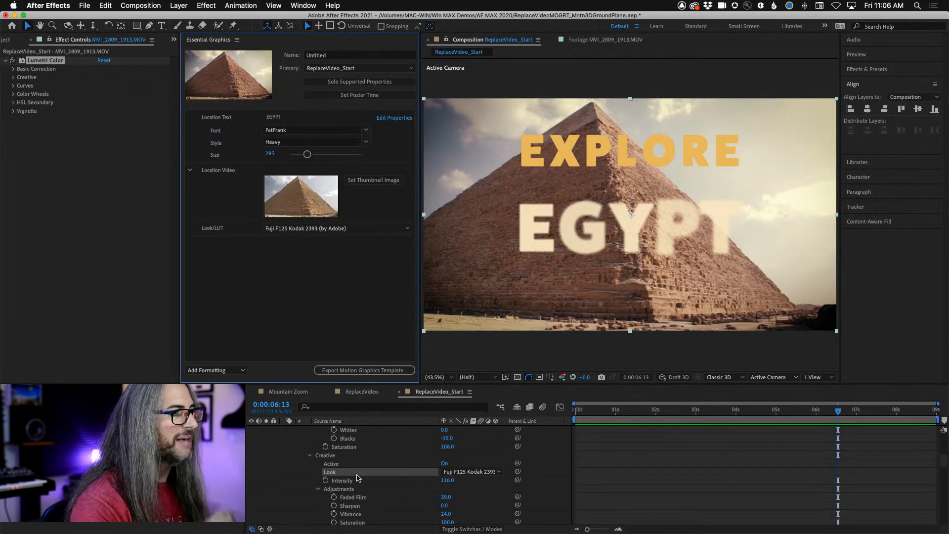
- Add the Lumetri Color Creative Intensity and Vignette Amount properties to the template's Essential Graphics controls
left_click_drag(357, 479, 291, 291)
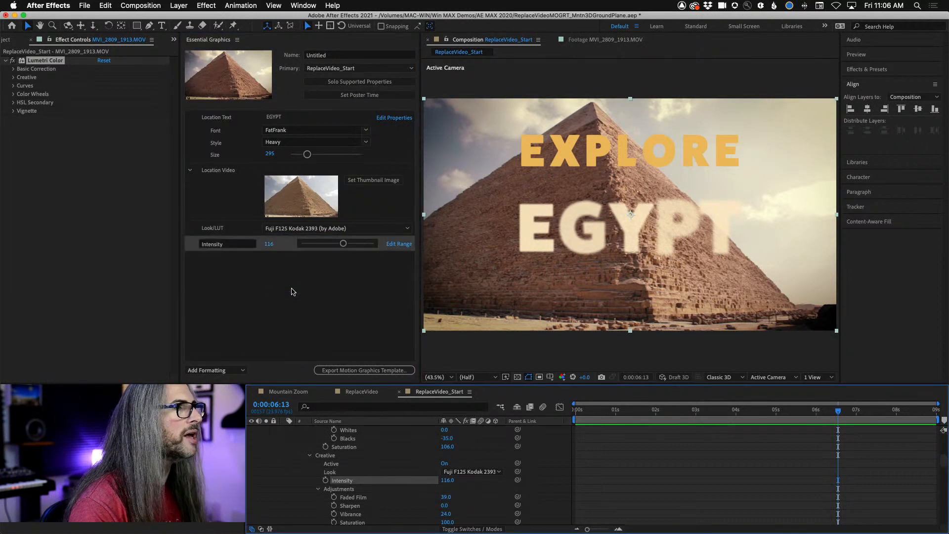
scroll(413, 507, "down", 5)
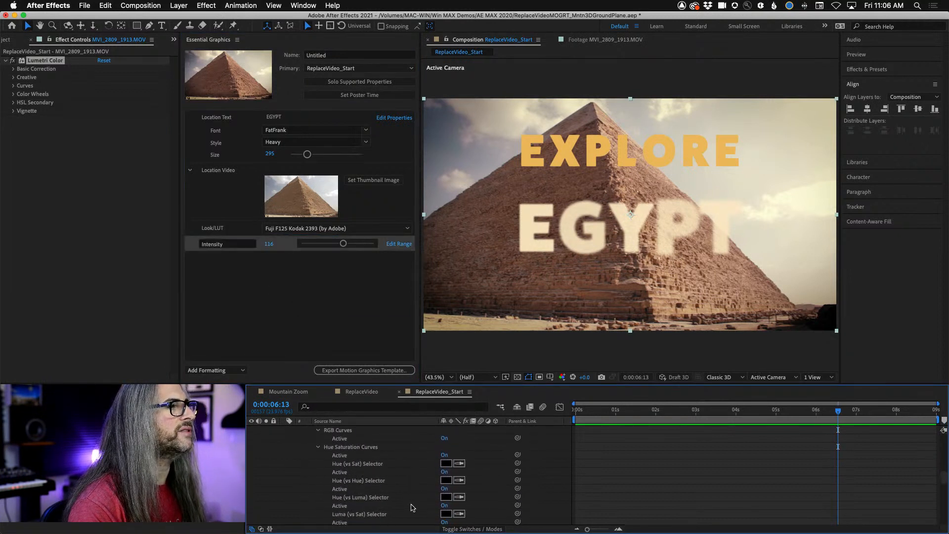
scroll(414, 507, "down", 8)
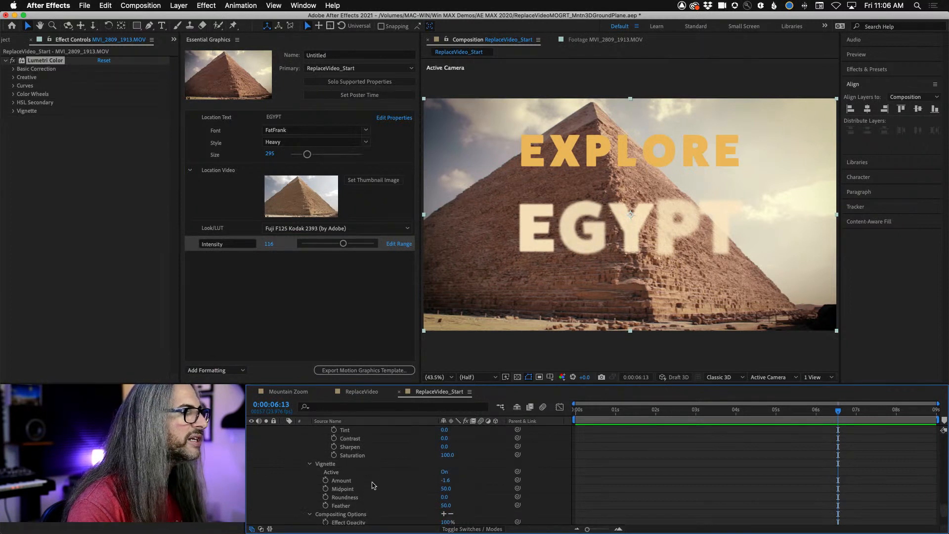
left_click_drag(374, 485, 256, 300)
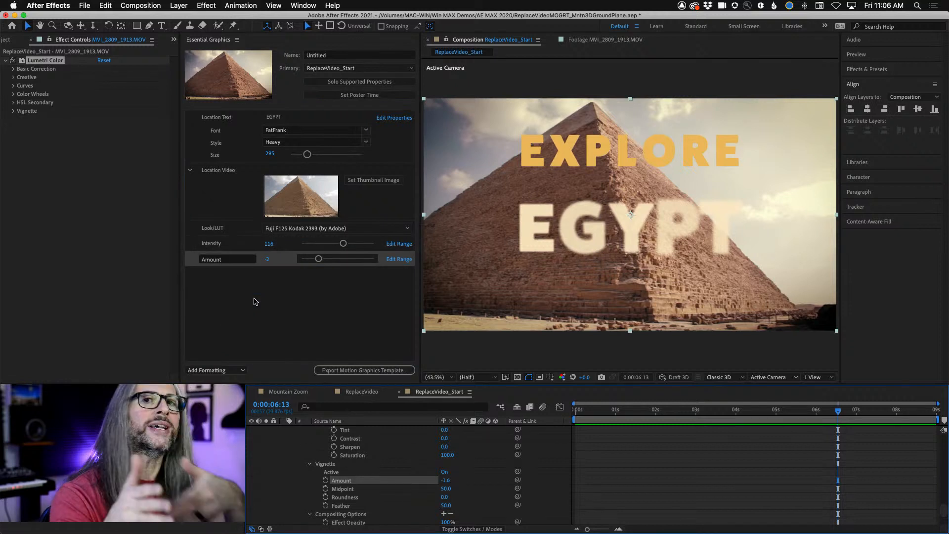
- Rename the Amount control to VignetteAmount and the Intensity control to LUT Intensity
left_click(234, 260)
double_click(234, 259)
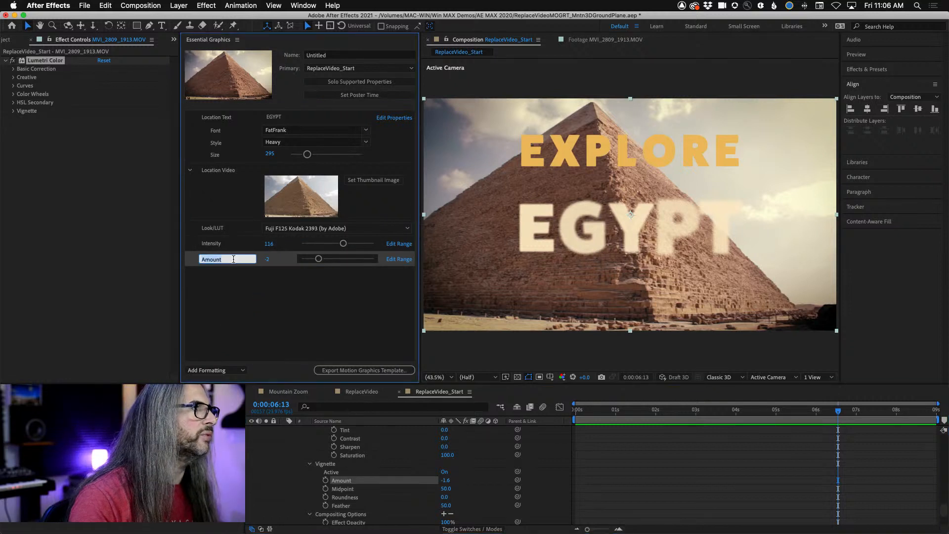
type("VignetteAmou")
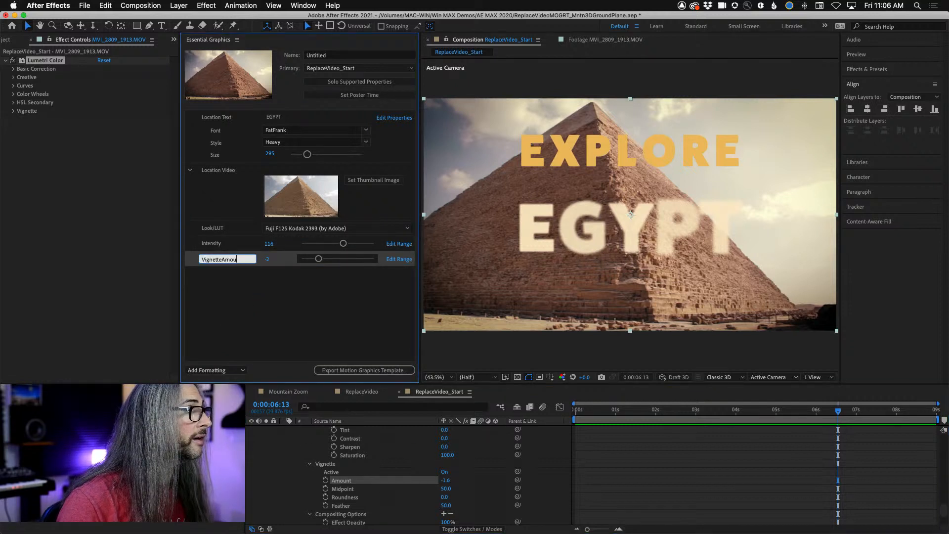
key("Return")
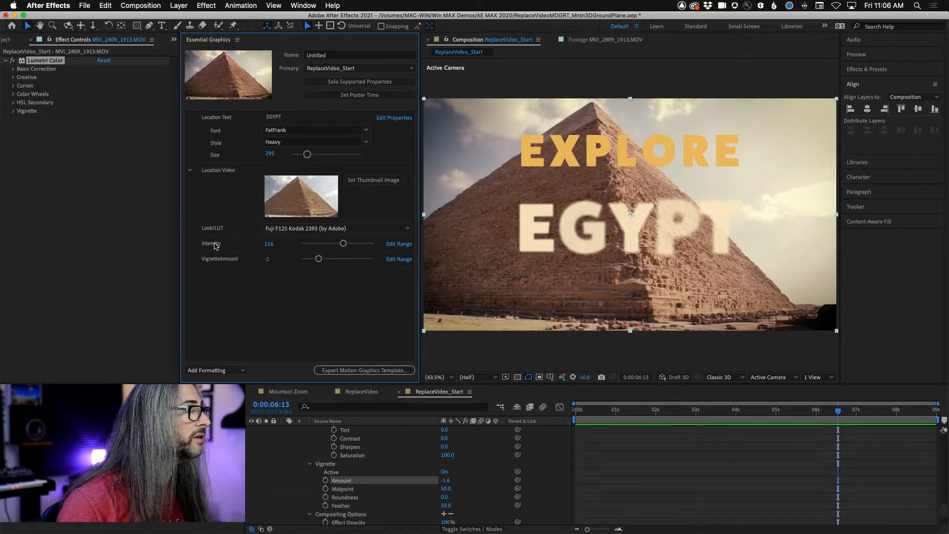
left_click(214, 246)
left_click(208, 245)
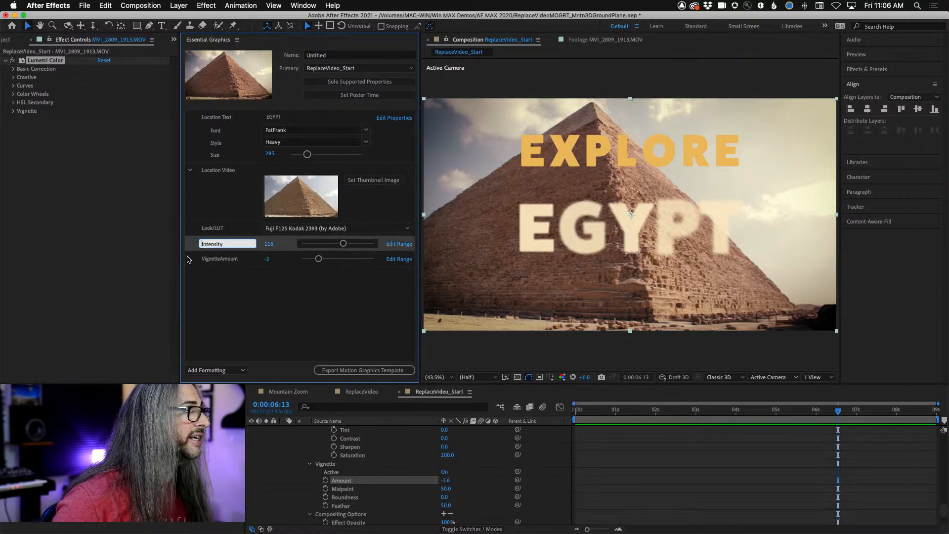
type("LUT")
key("Return")
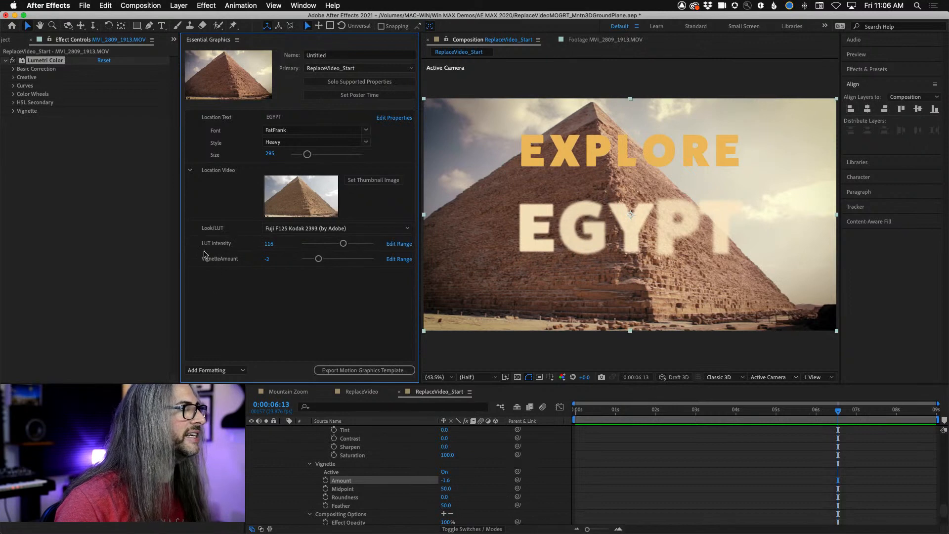
- Add a group to the template's Essential Graphics controls and name it Color & Vignette
left_click(230, 374)
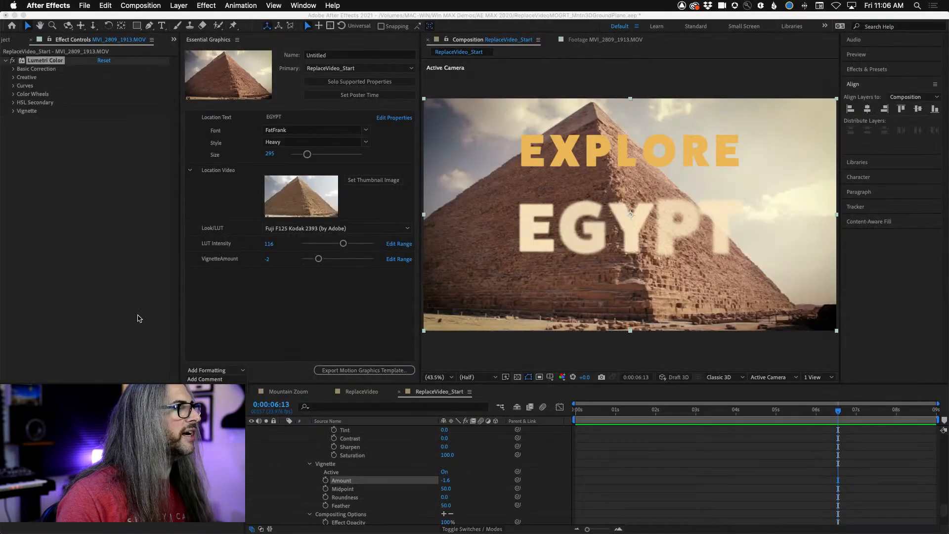
left_click(205, 388)
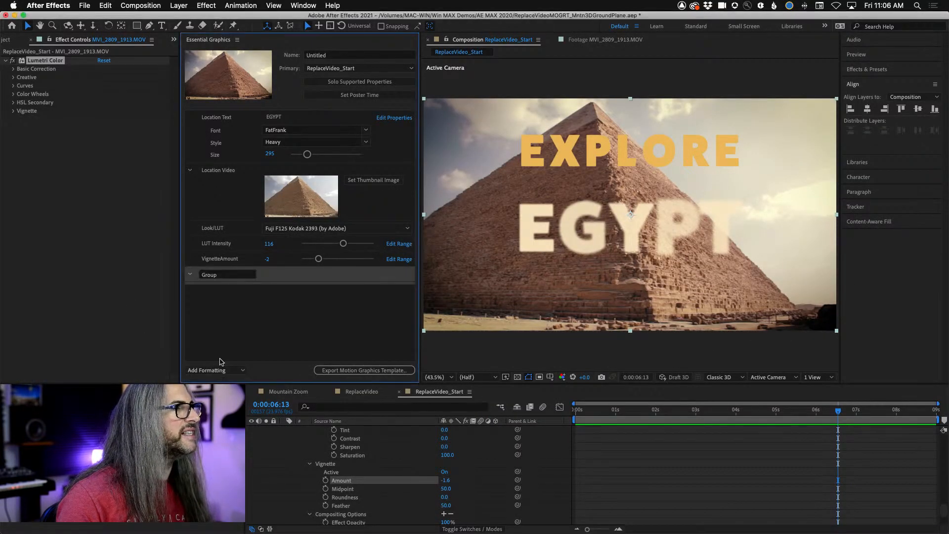
double_click(229, 275)
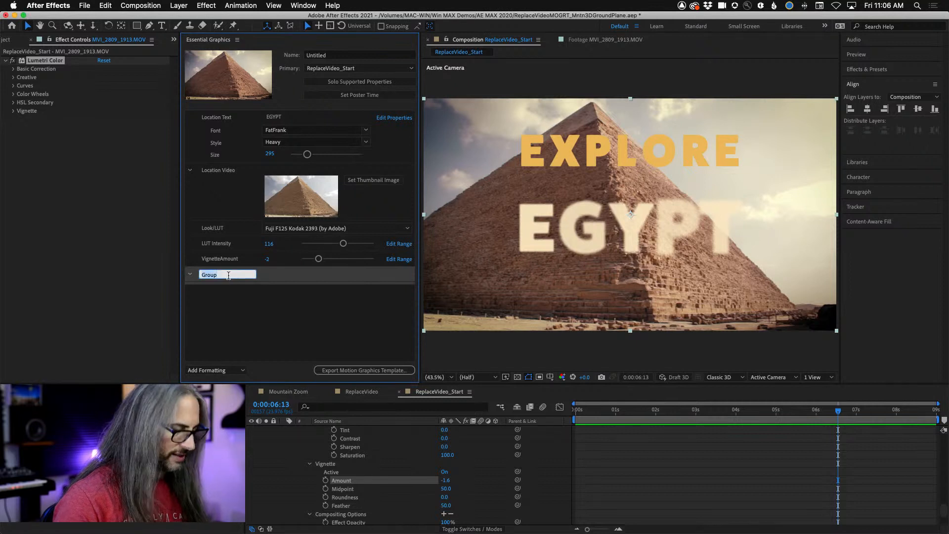
type("Color &")
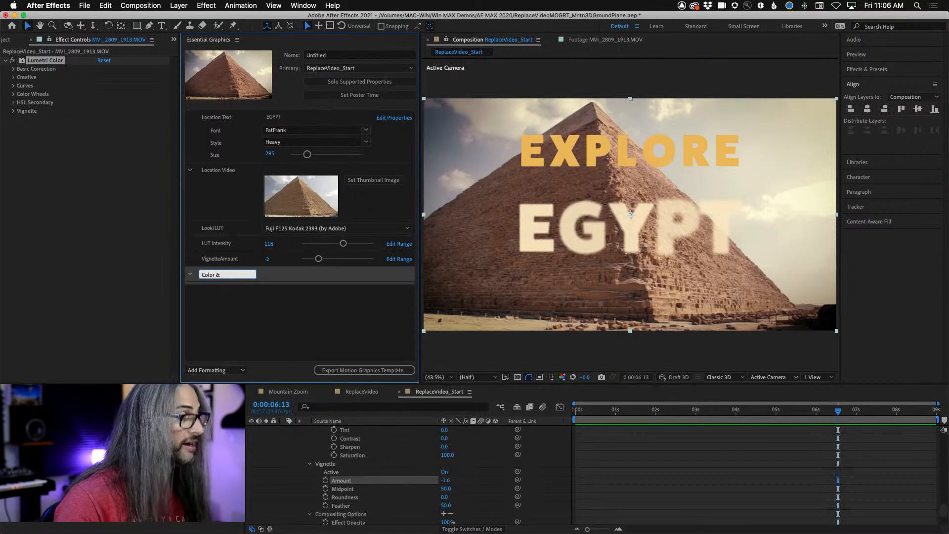
type(" Vignette")
key("Return")
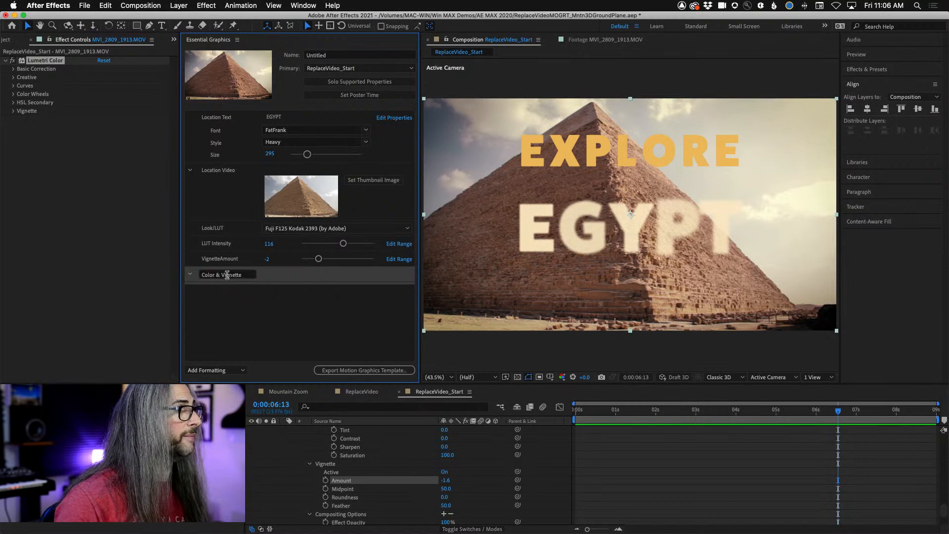
- Move the controls into the Color & Vignette group in the order Look/LUT, LUT Intensity, VignetteAmount
left_click_drag(235, 259, 234, 283)
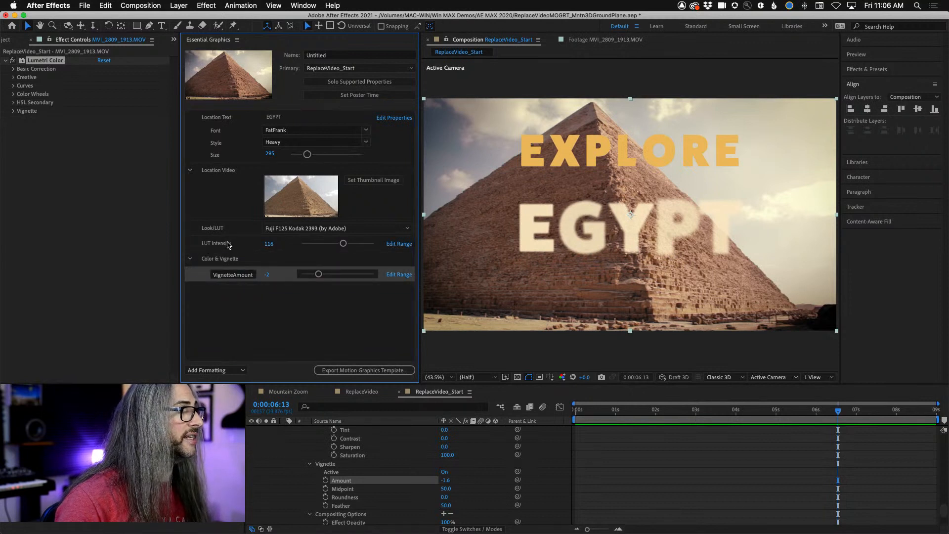
left_click_drag(227, 243, 228, 286)
left_click_drag(211, 230, 227, 296)
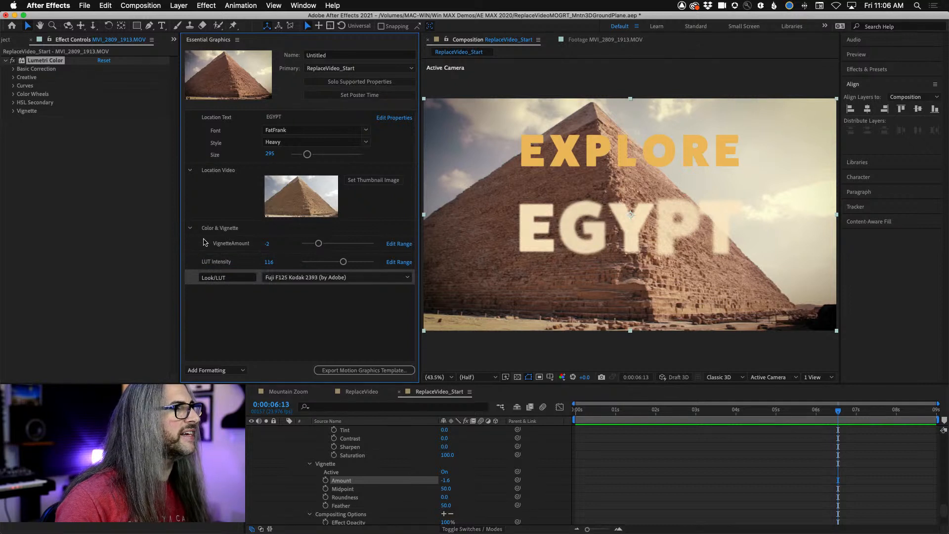
left_click_drag(215, 262, 222, 235)
left_click(191, 228)
left_click(191, 229)
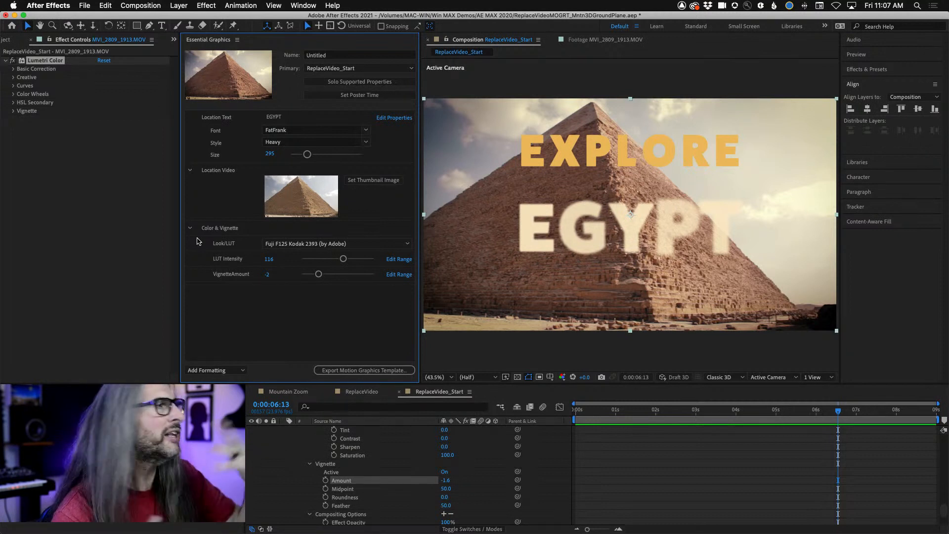
- Rename the Color & Vignette group in all capitals as COLOR & VIGNETTE
left_click(214, 228)
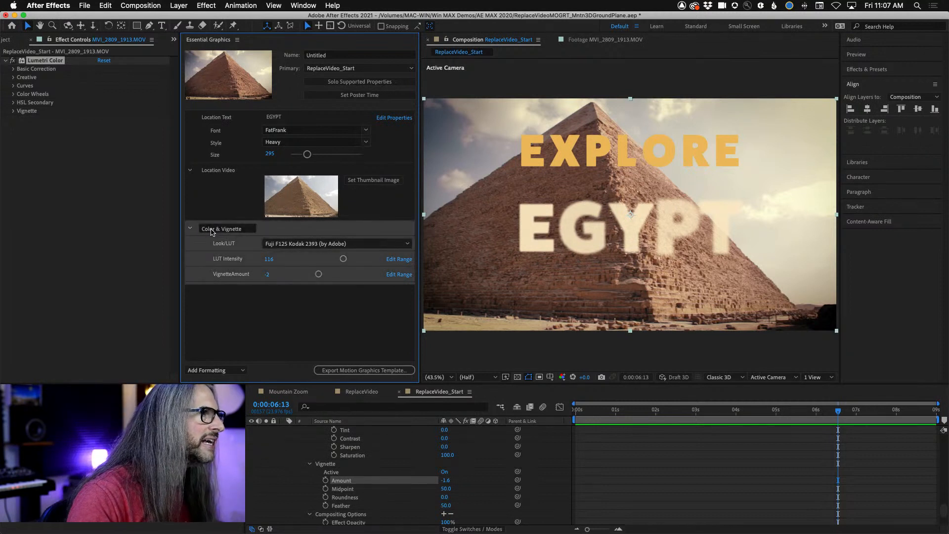
left_click(215, 228)
type("COL")
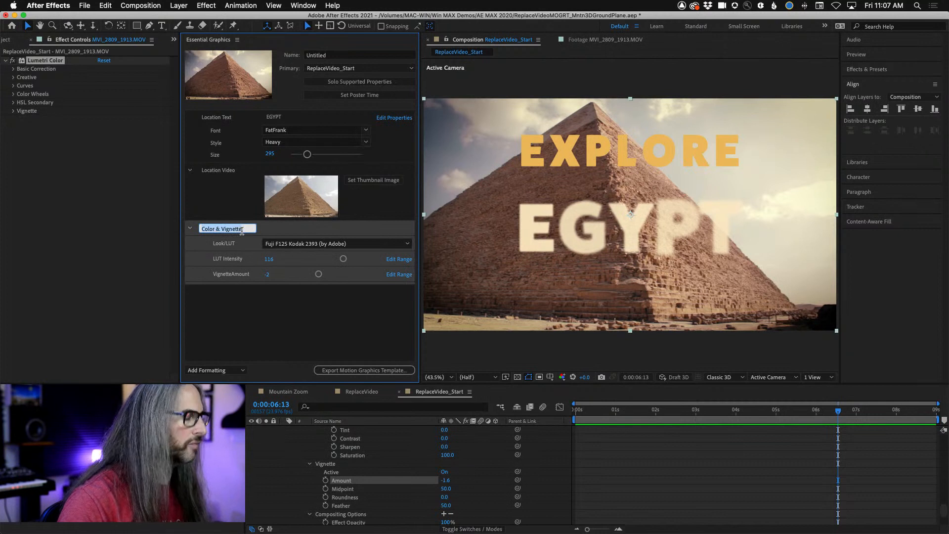
type("OR & VINGETTE")
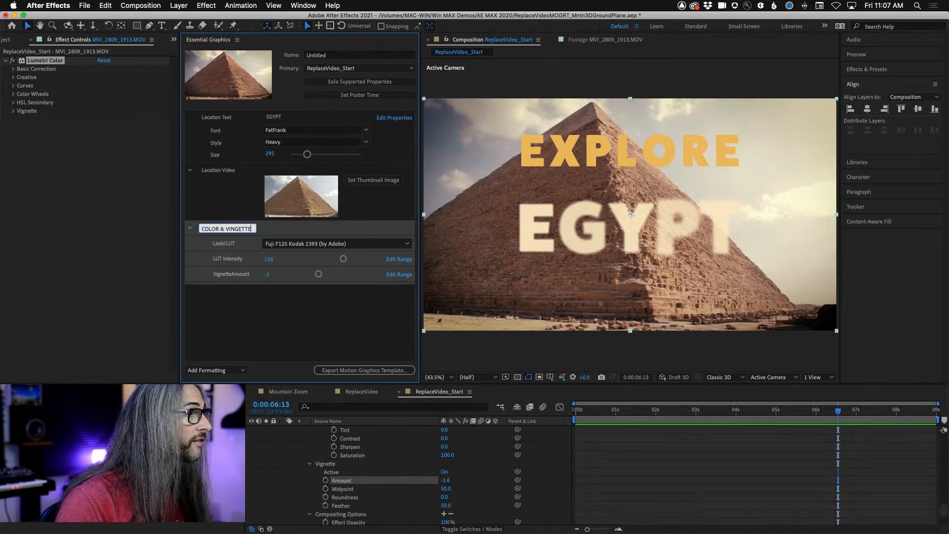
left_click(234, 229)
key("BackSpace")
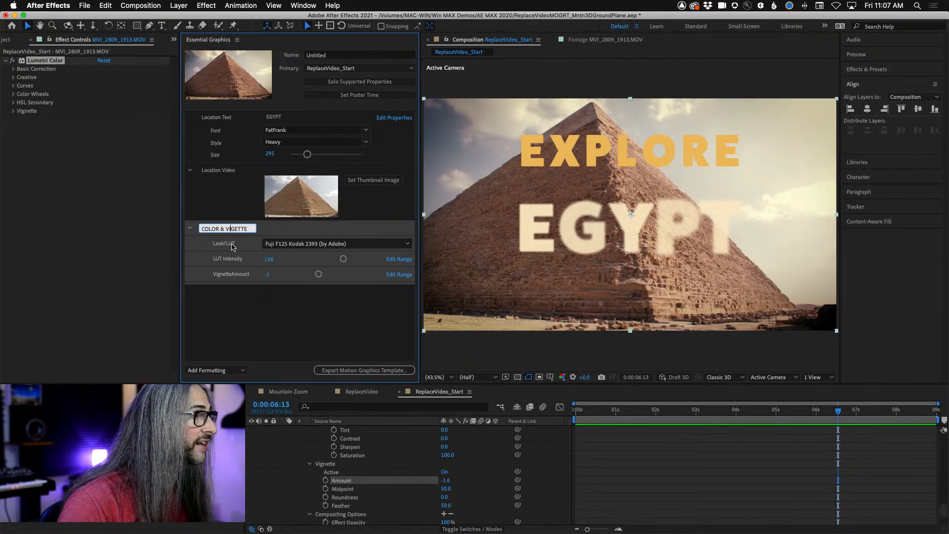
type("N")
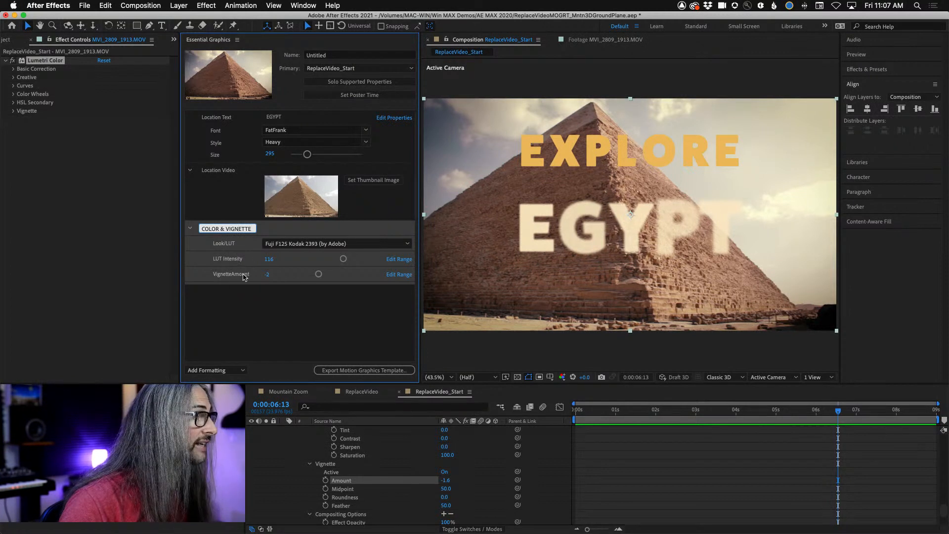
left_click(251, 310)
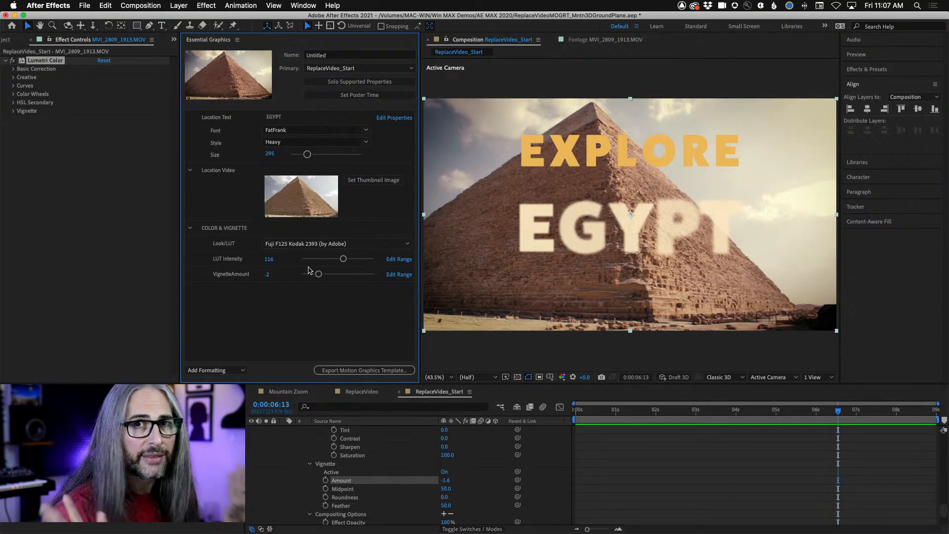
- Save the project and export the ReplaceVideo_Start composition as a motion graphics template
left_click(84, 5)
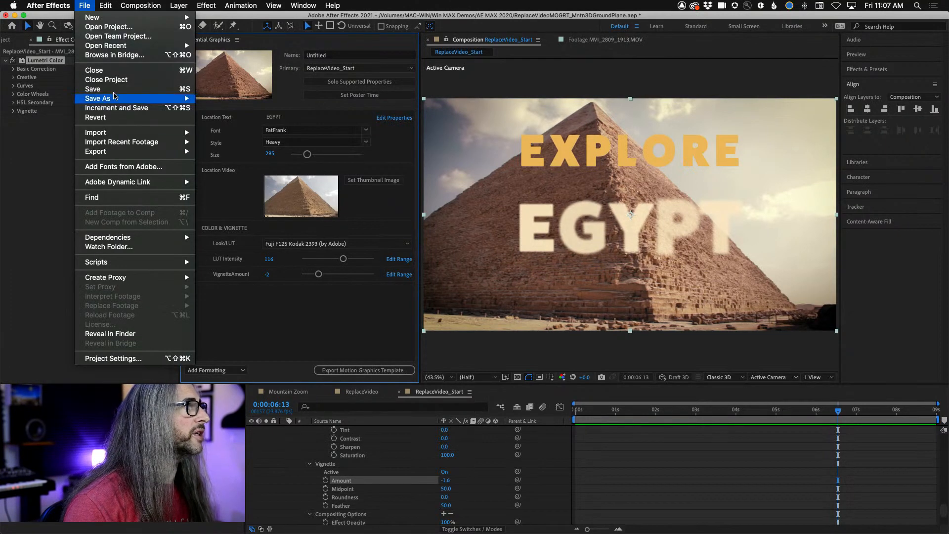
left_click(114, 90)
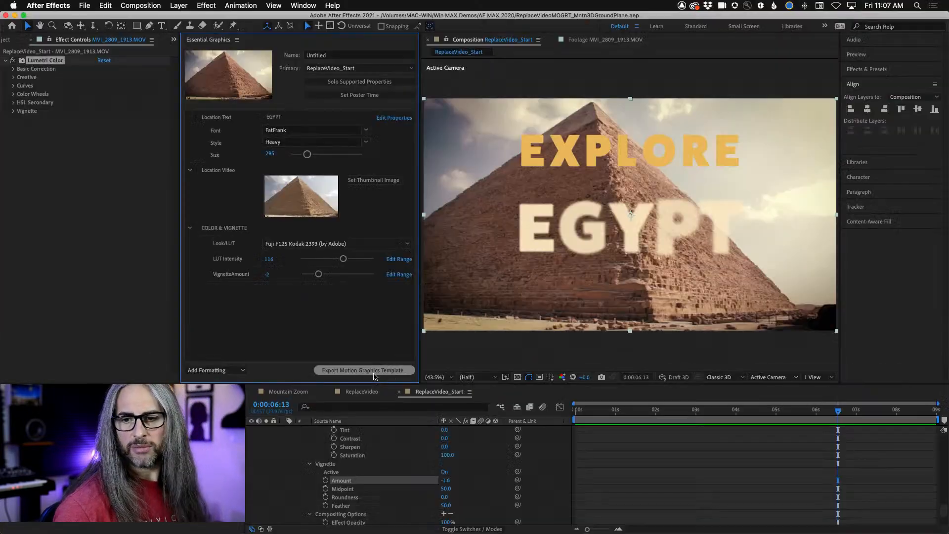
left_click(373, 374)
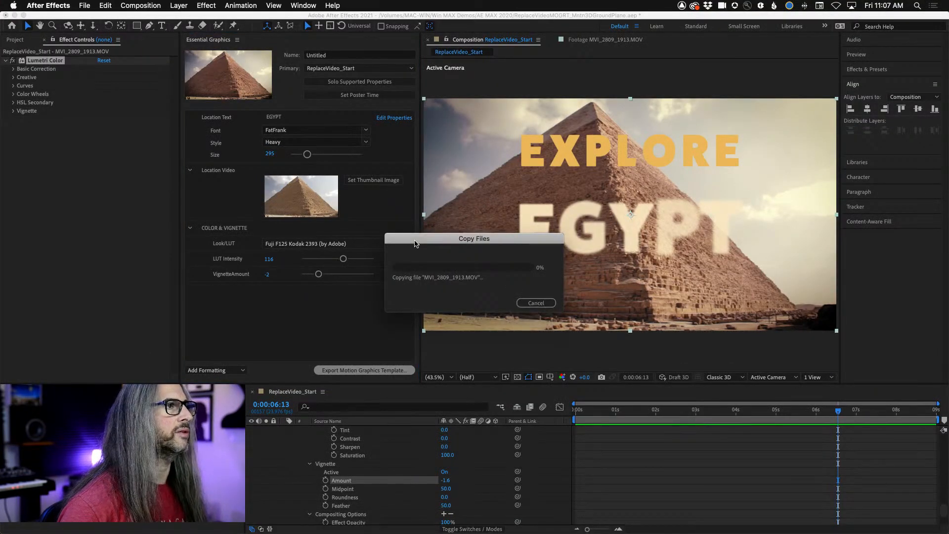
key("Return")
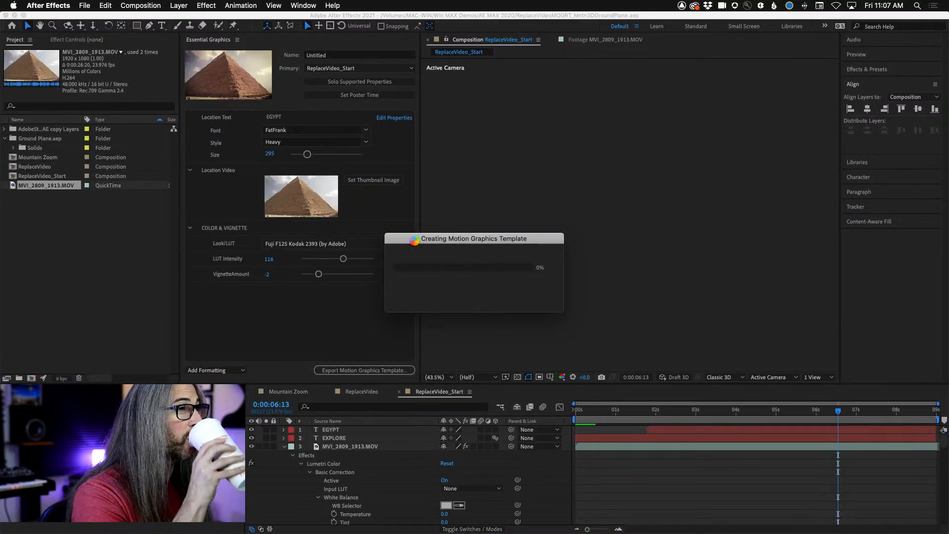
- Set the motion graphics template's export destination to the personal library named after its owner
left_click(563, 294)
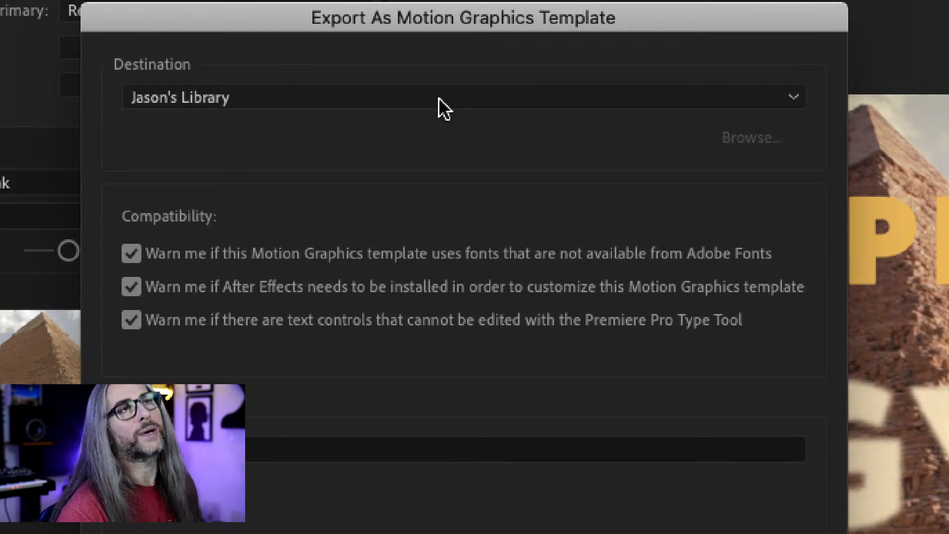
left_click(438, 97)
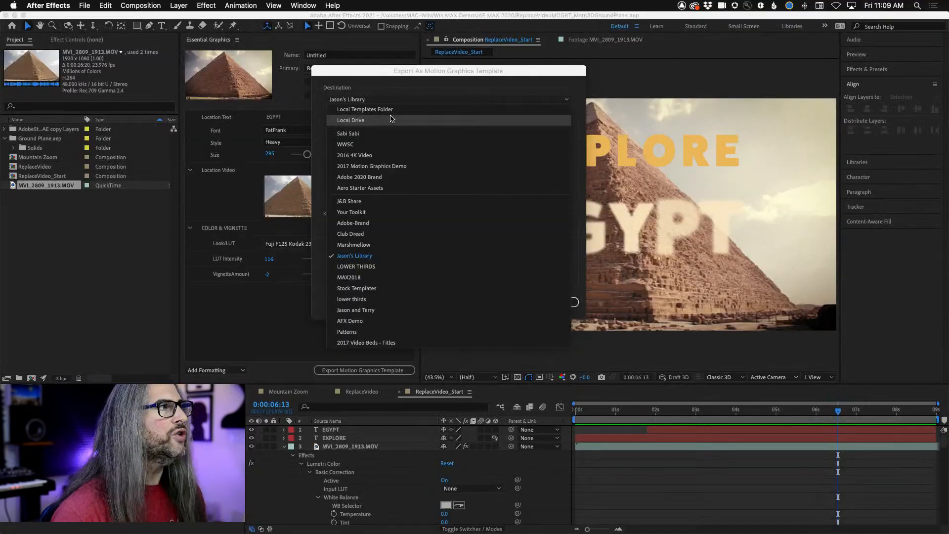
left_click(385, 259)
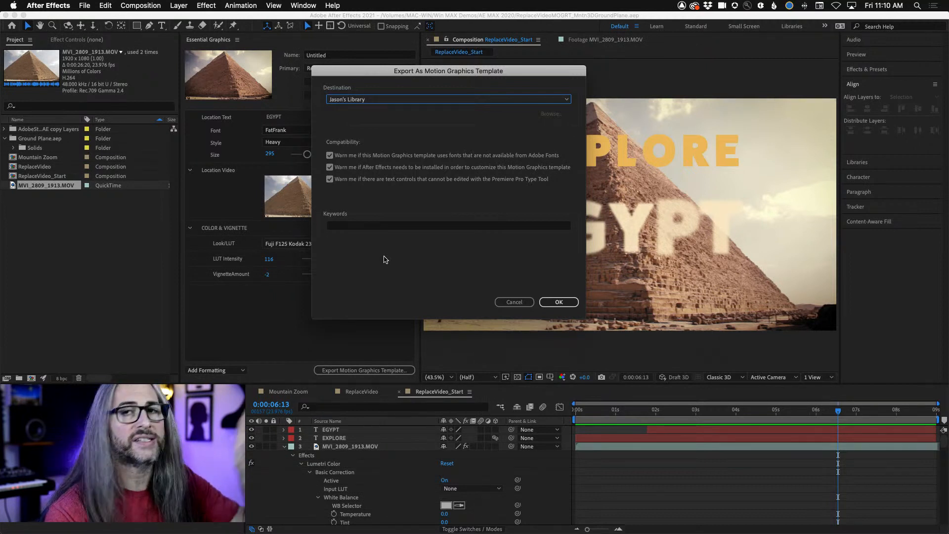
- Add the keywords explore, show, title, sequence, intro, animation to the template and complete its export
left_click(394, 226)
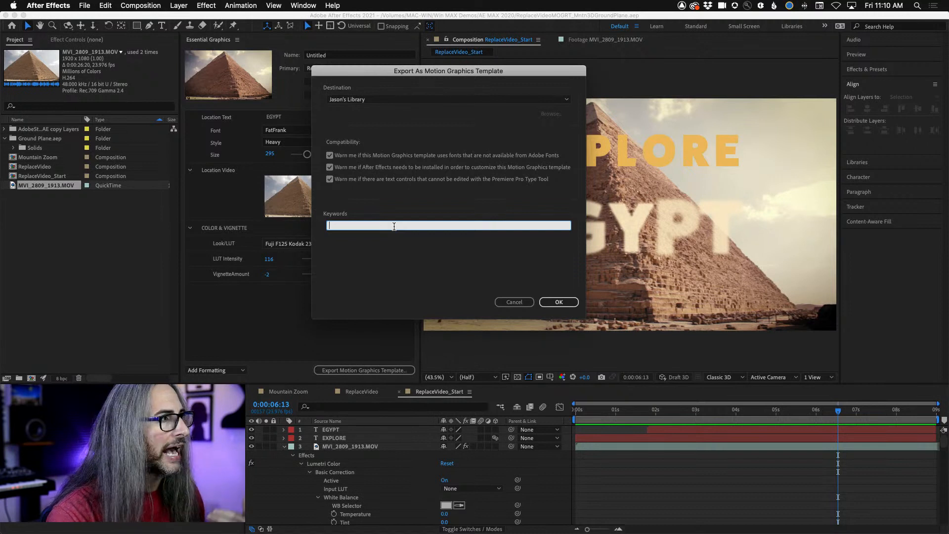
type("explore, ")
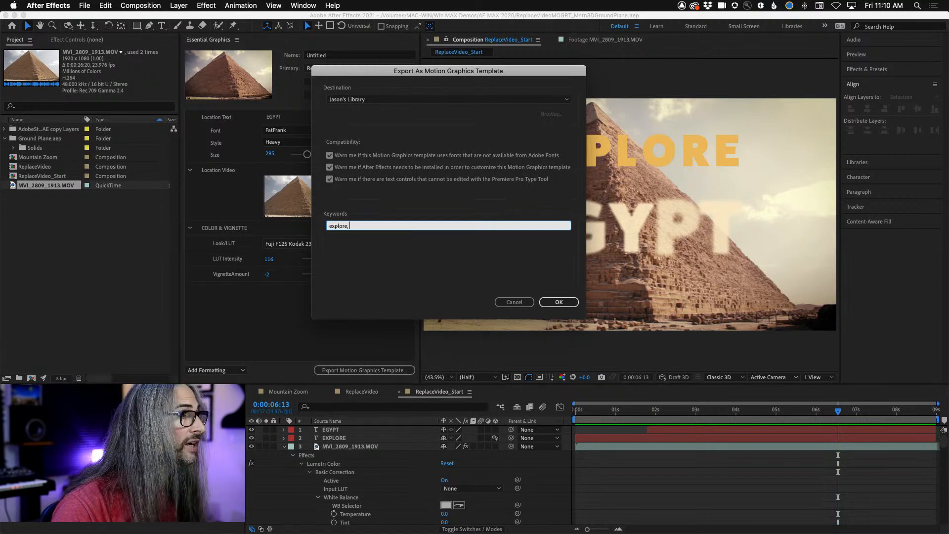
type("show, title")
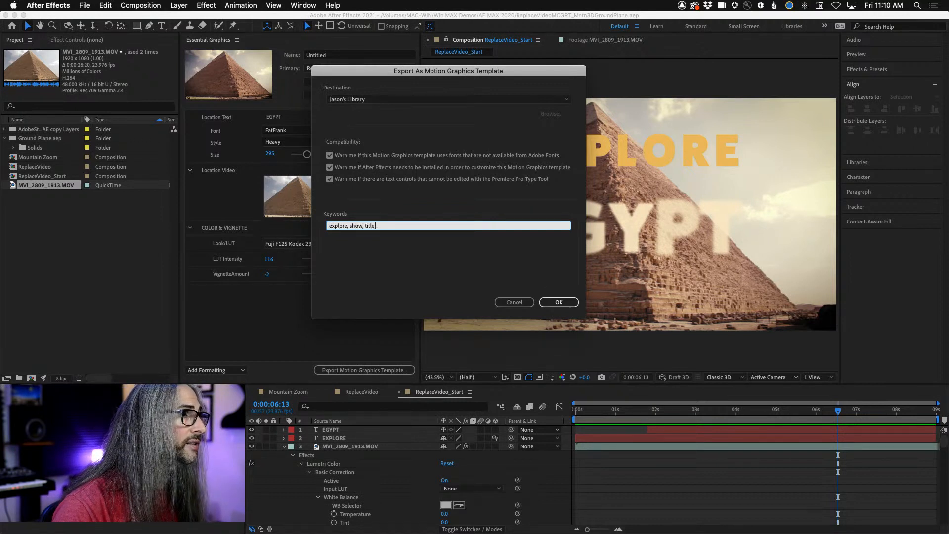
type(", sequence, i")
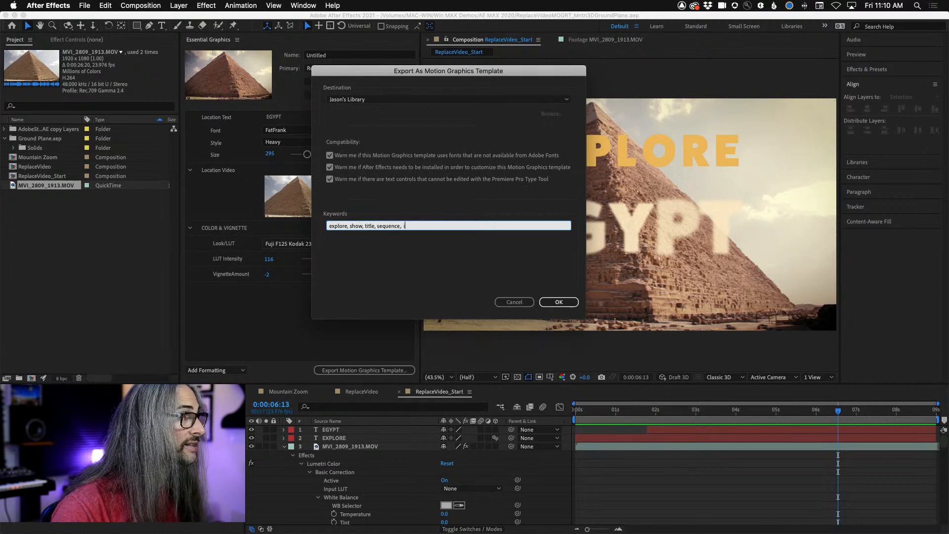
type("ntro, amimatio")
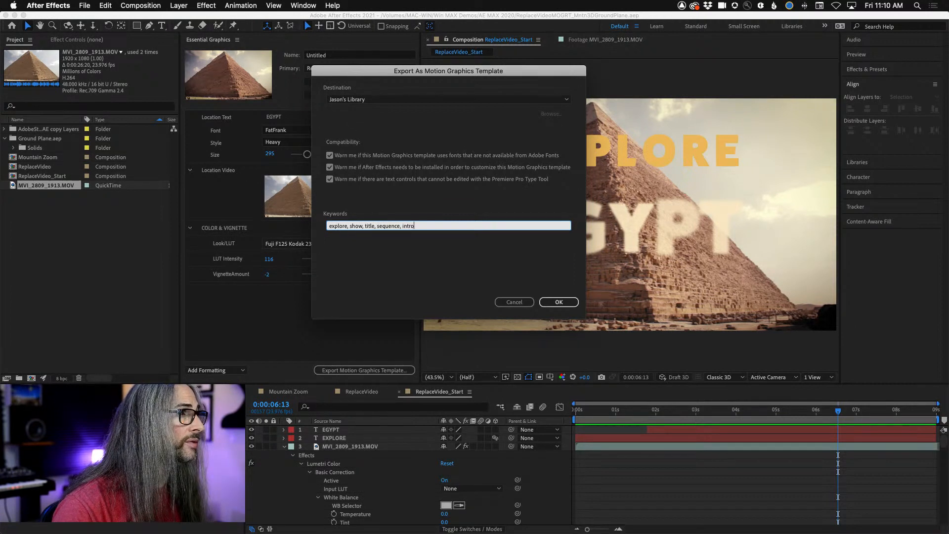
key("BackSpace")
key("BackSpace")
key("BackSpace")
key("BackSpace")
key("BackSpace")
key("BackSpace")
key("BackSpace")
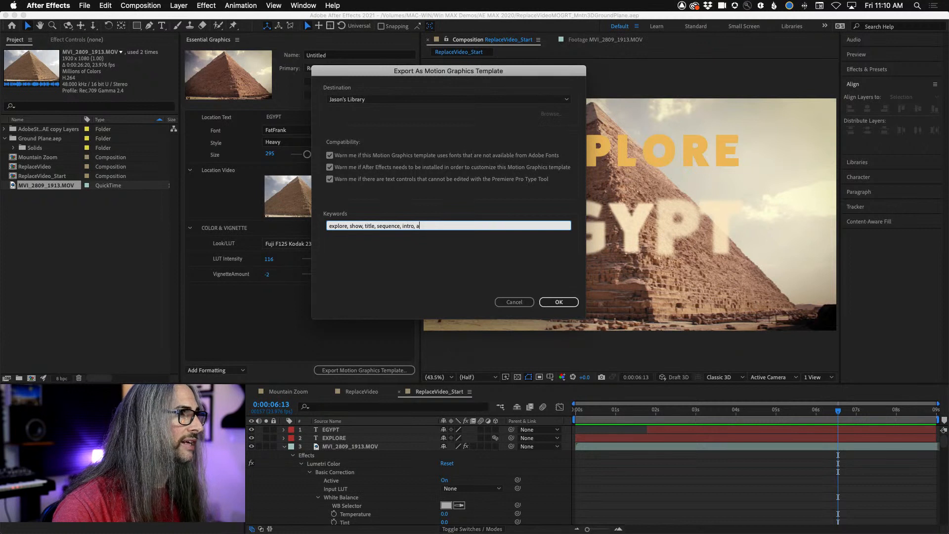
type("nimation")
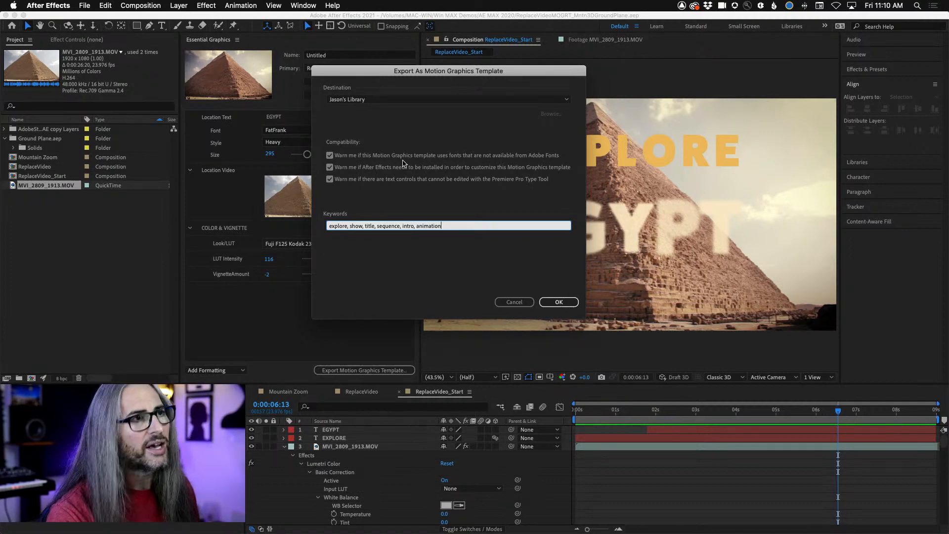
left_click(566, 302)
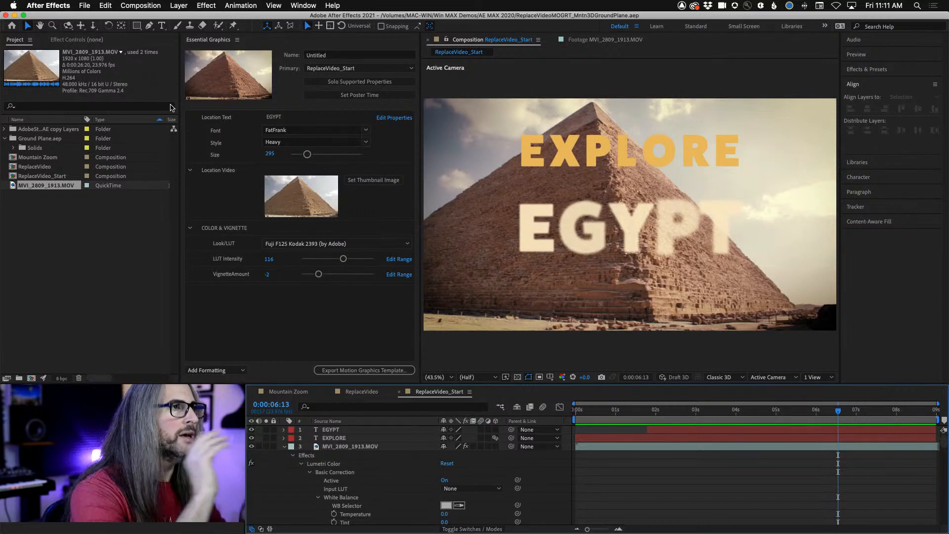
- Switch to Premiere Pro and create a new sequence named MediaReplaceEXPLORE with the DSLR 1080p24 preset
key("super+Tab")
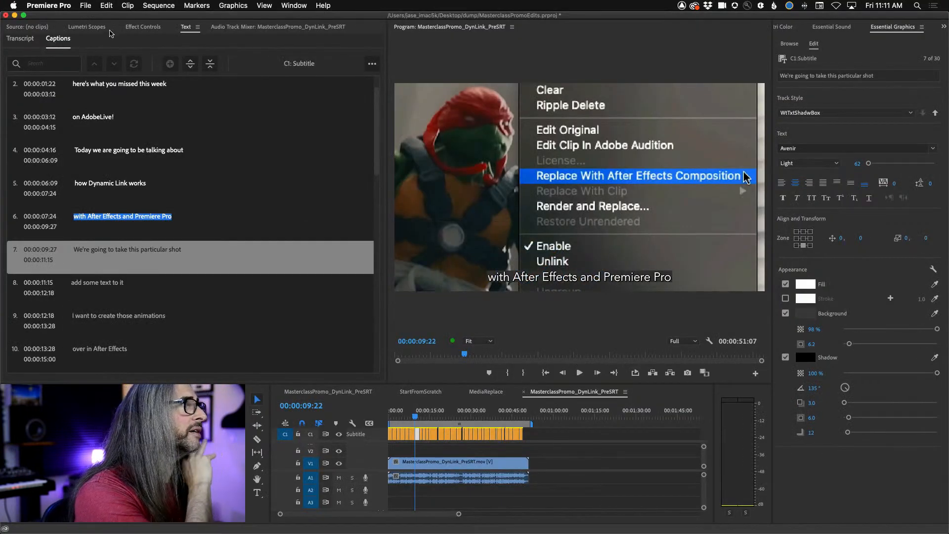
left_click(94, 27)
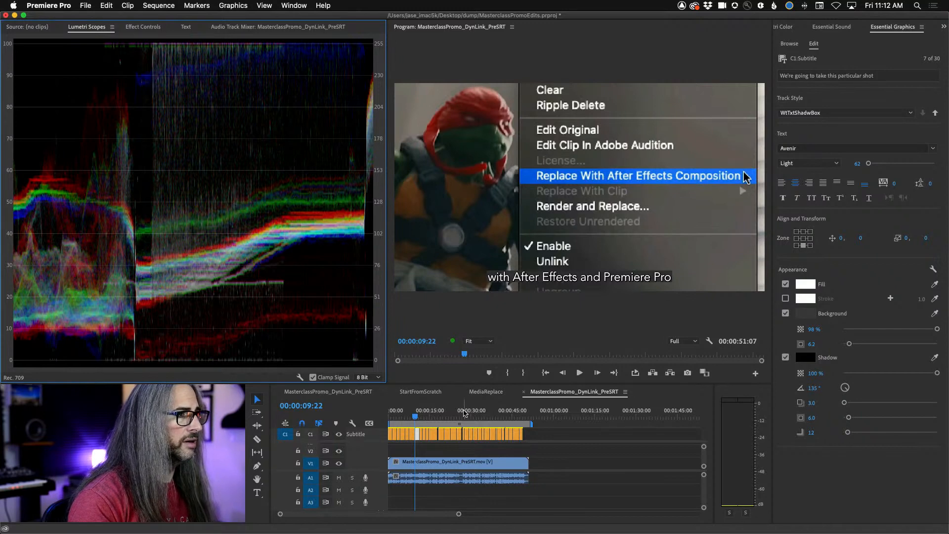
left_click(486, 392)
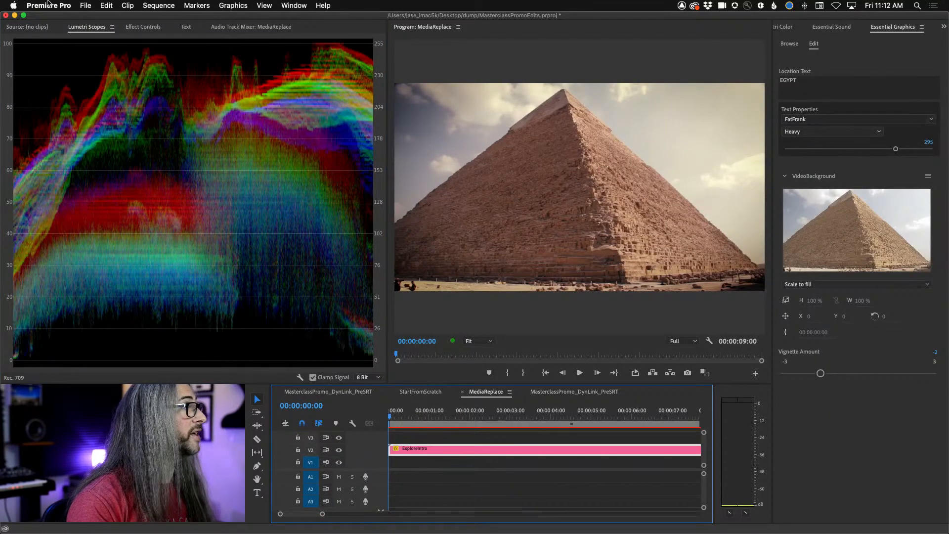
left_click(84, 5)
mouse_move(147, 18)
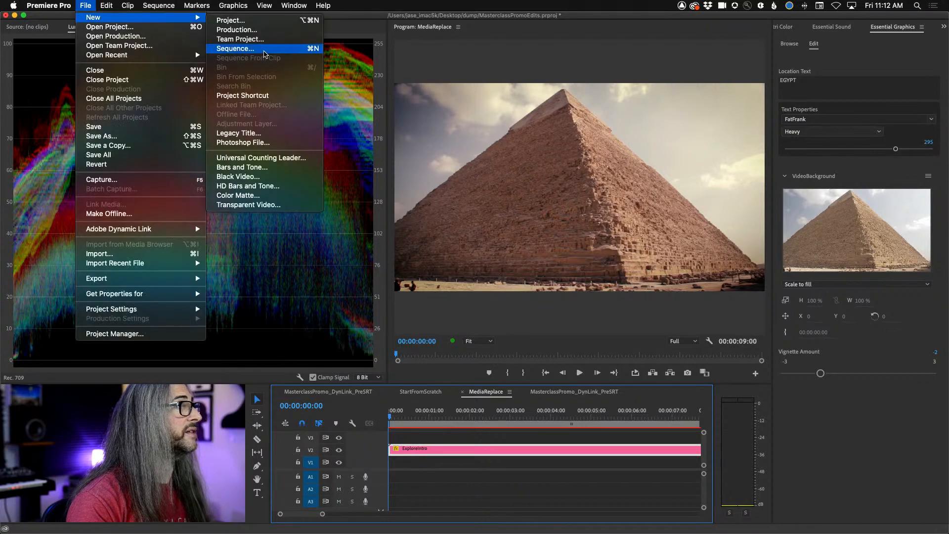
left_click(242, 49)
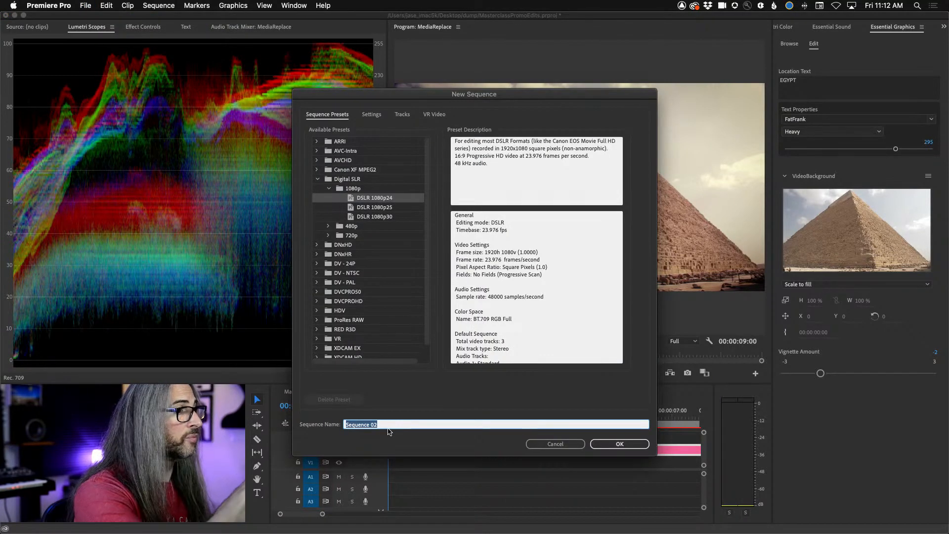
type("MediaRepl")
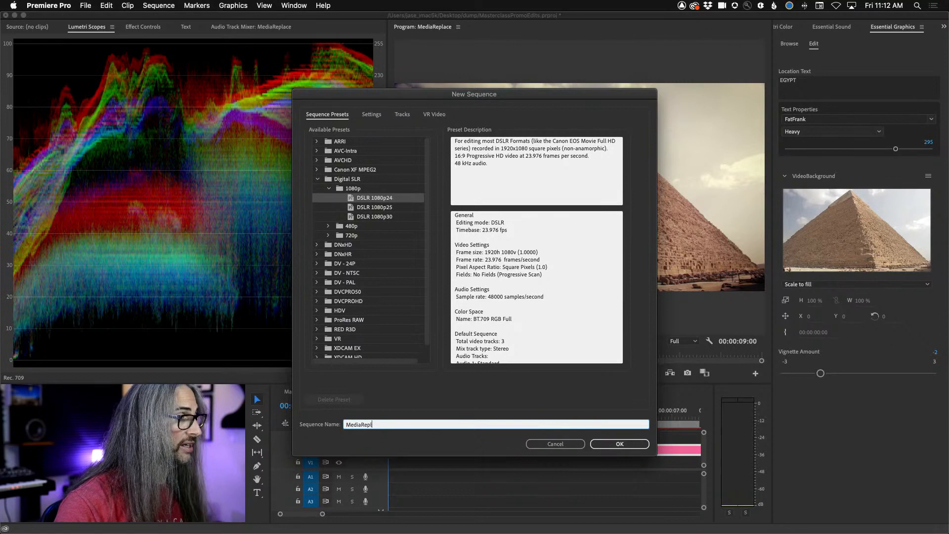
type("aceEXPLORE")
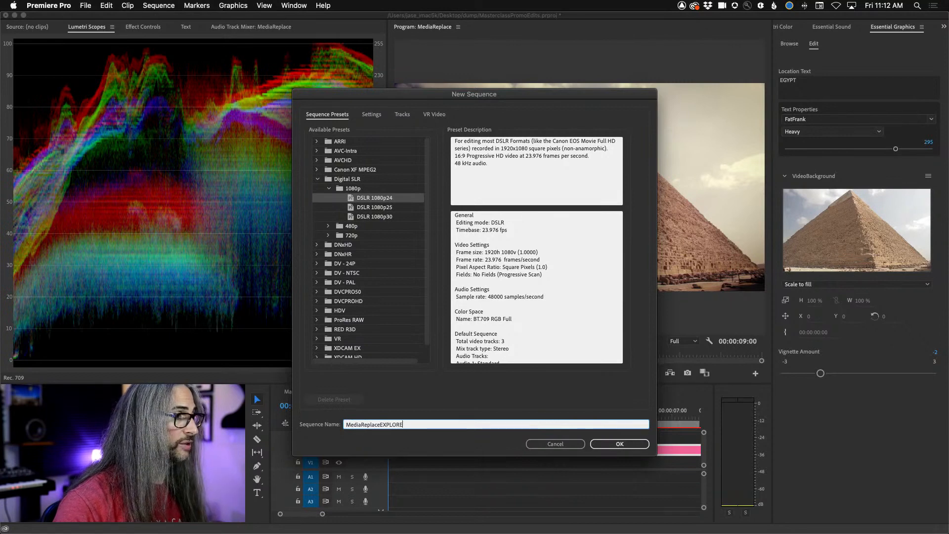
key("Return")
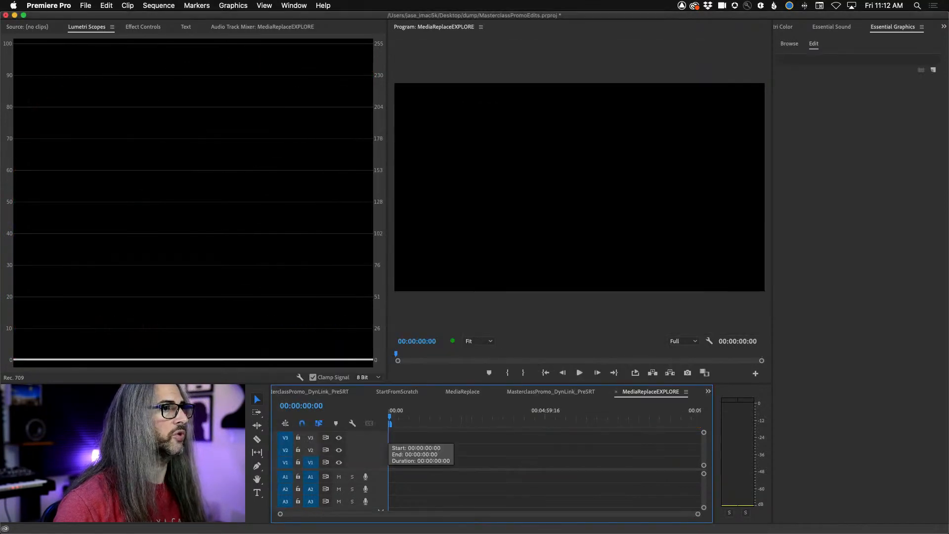
- Place the Untitled pyramid template from the template library at the start of track V2 in the MediaReplaceEXPLORE sequence
left_click(790, 44)
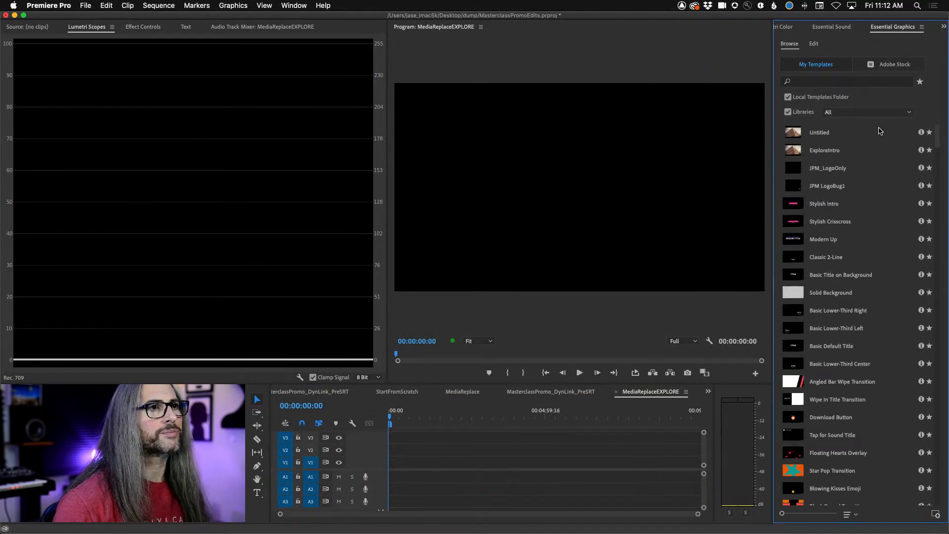
left_click(830, 151)
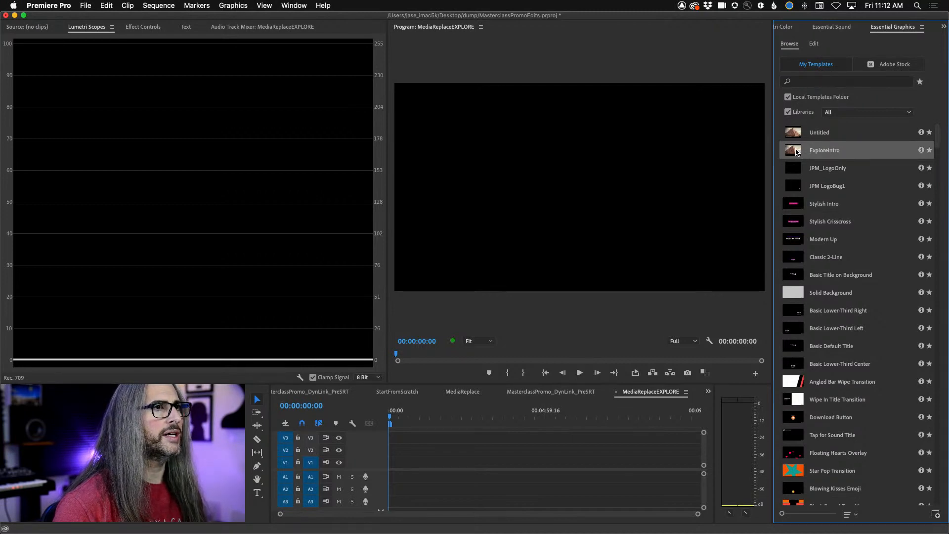
left_click(819, 134)
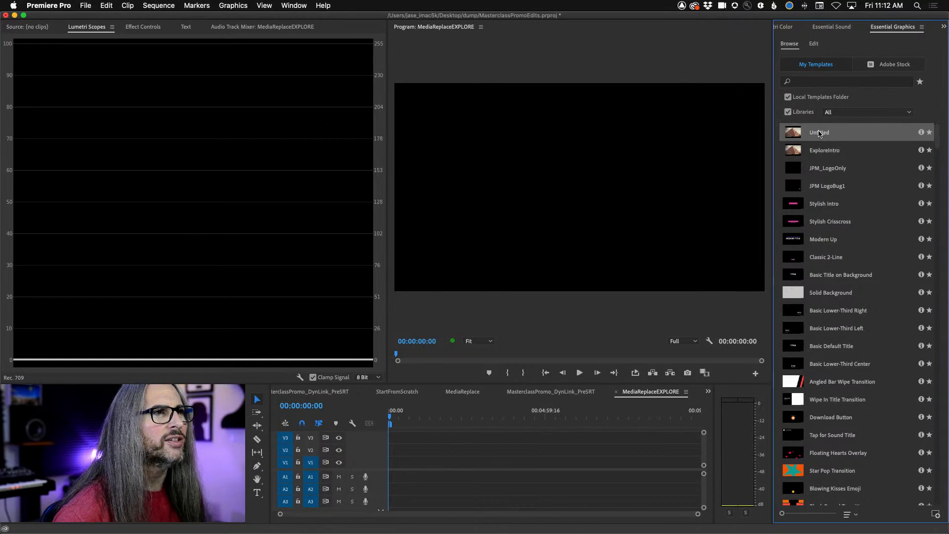
key("super+Tab")
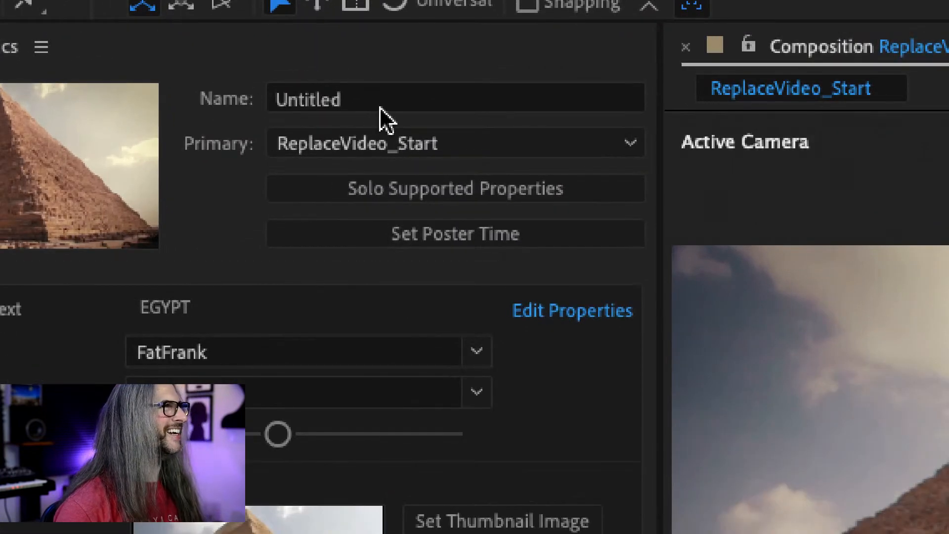
key("super+Tab")
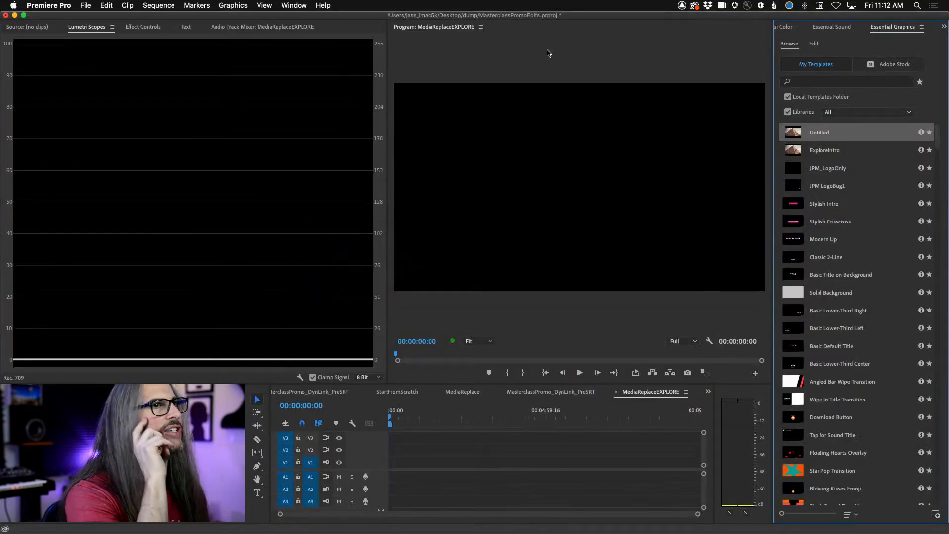
left_click_drag(792, 134, 386, 454)
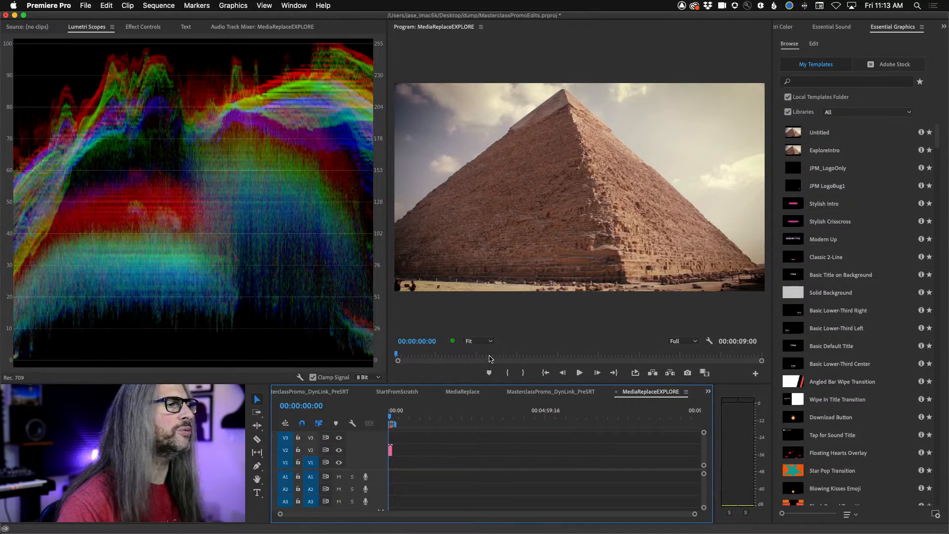
key("backslash")
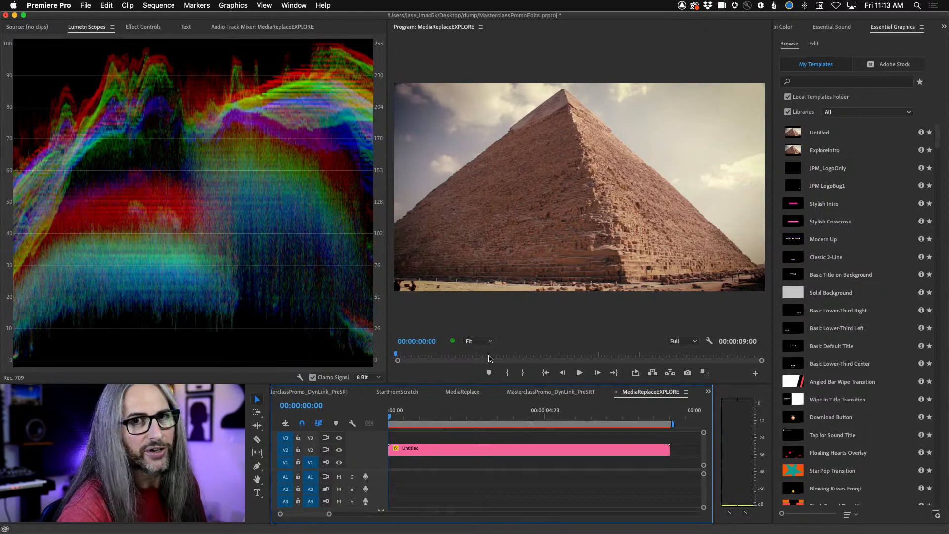
- Turn on loop playback and play the EXPLORE EGYPT title animation in the MediaReplaceEXPLORE sequence
key("space")
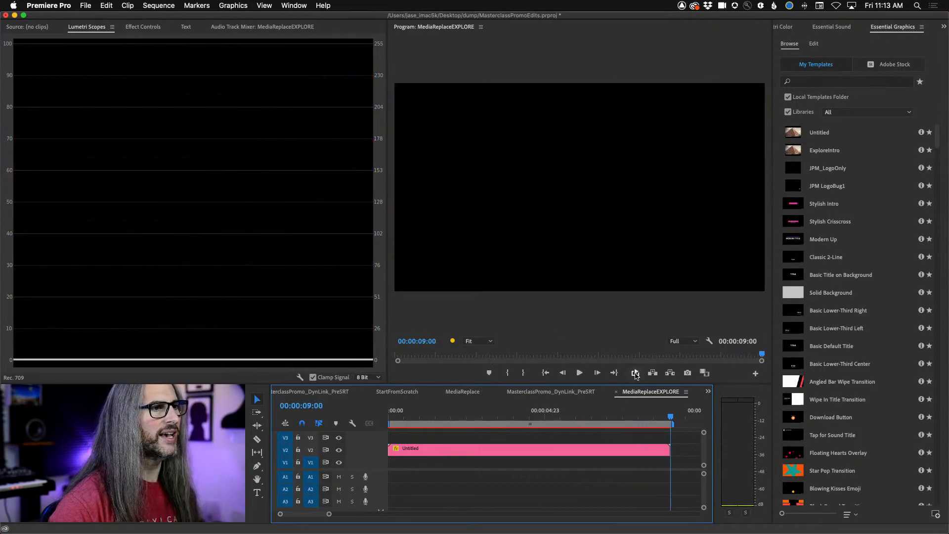
left_click(636, 374)
key("space")
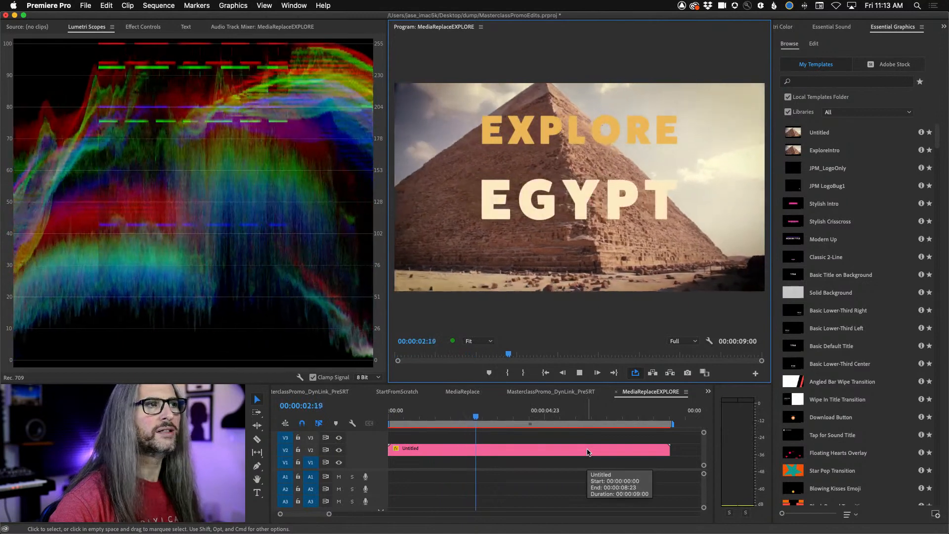
key("space")
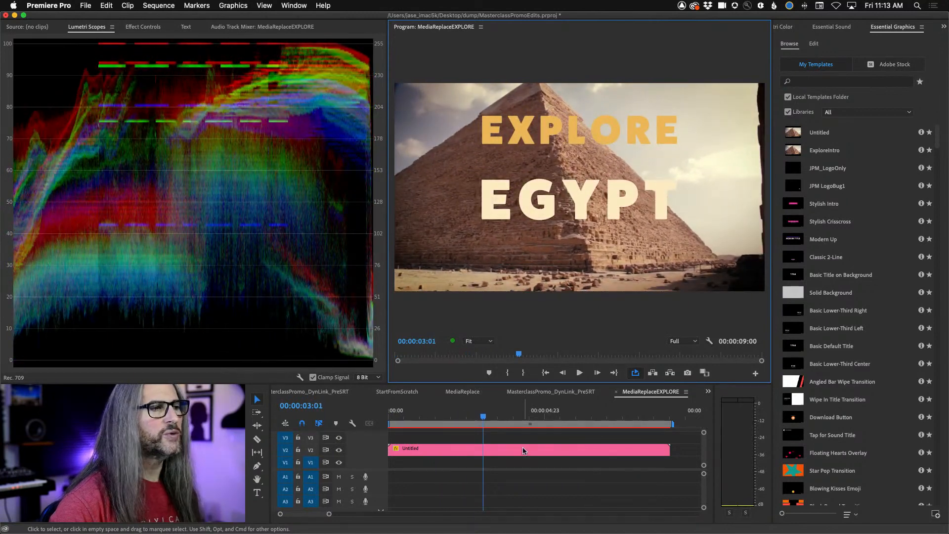
- With the template clip selected and the playhead at 00:00:02:04, open SF-SunsetCloudsWarm02.mov in the Source monitor
left_click(524, 450)
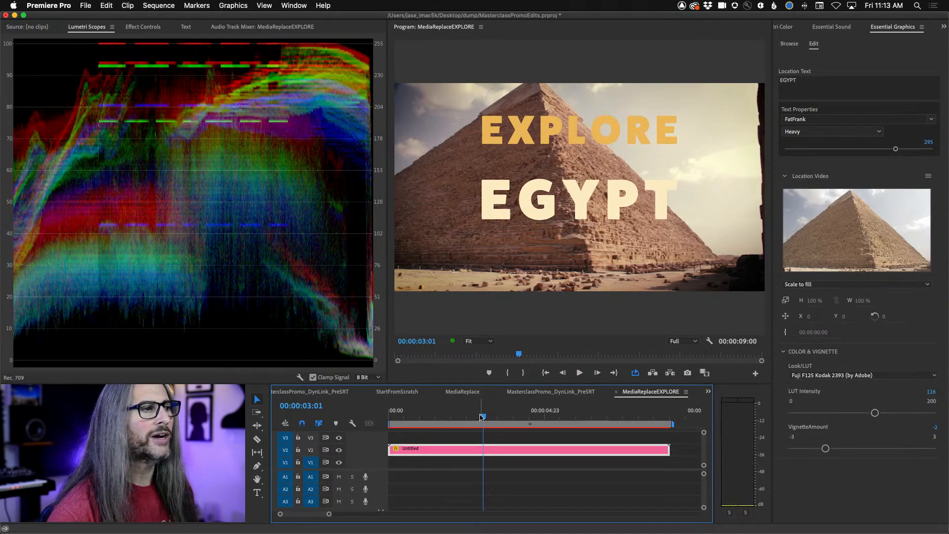
left_click_drag(483, 417, 456, 417)
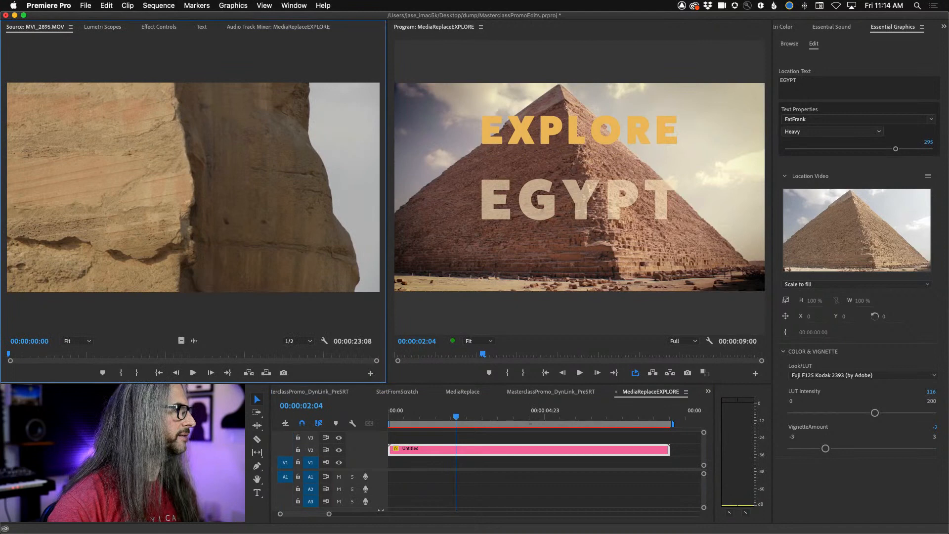
left_click(123, 453)
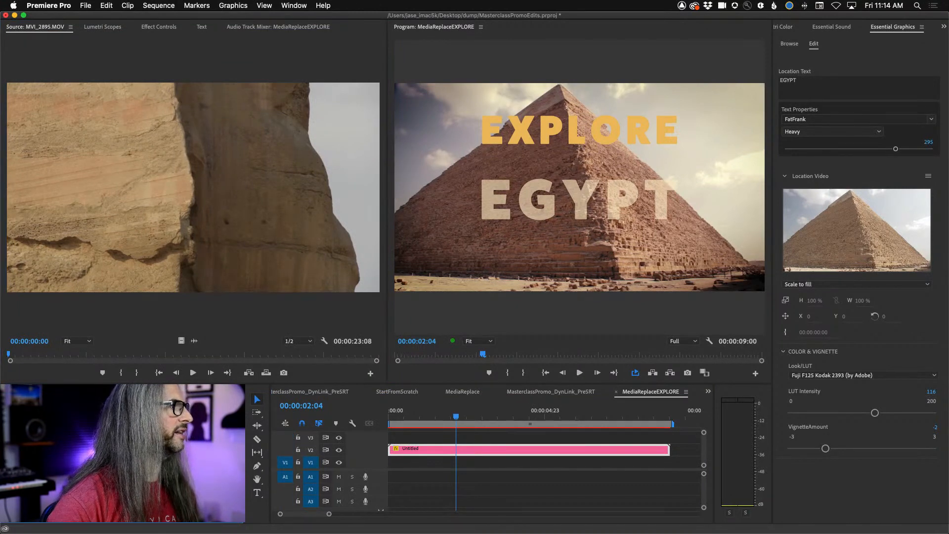
double_click(123, 453)
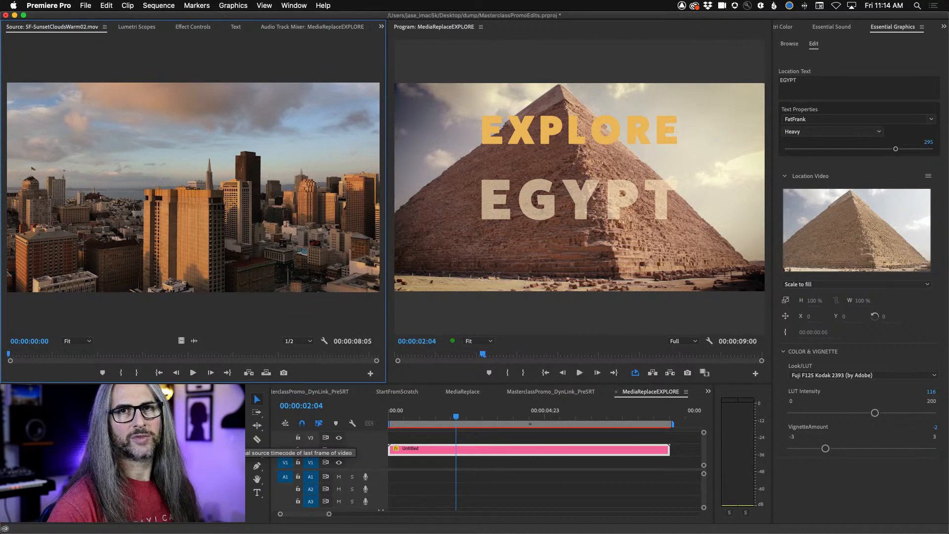
- Replace the template clip's Location Text with SAN FRANCISCO
left_click(804, 78)
type("SAN ")
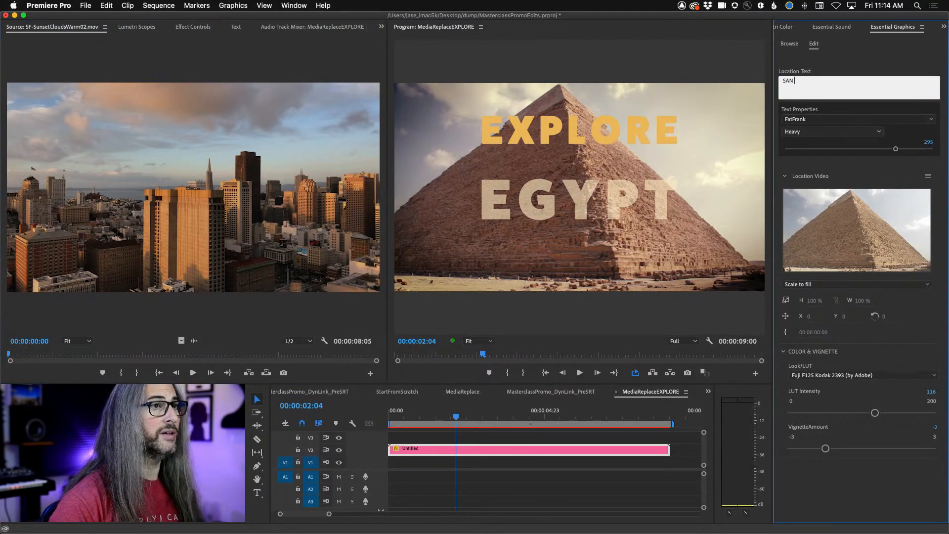
type("FRANCISCO")
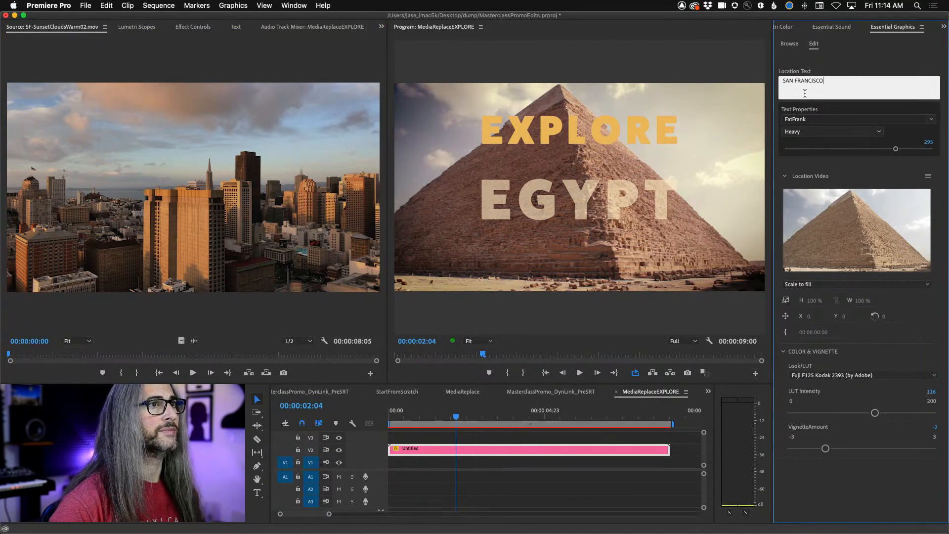
- Set the Location Text size to 120 and replace the template's Location Video with SF-SunsetCloudsWarm02.mov
left_click(840, 110)
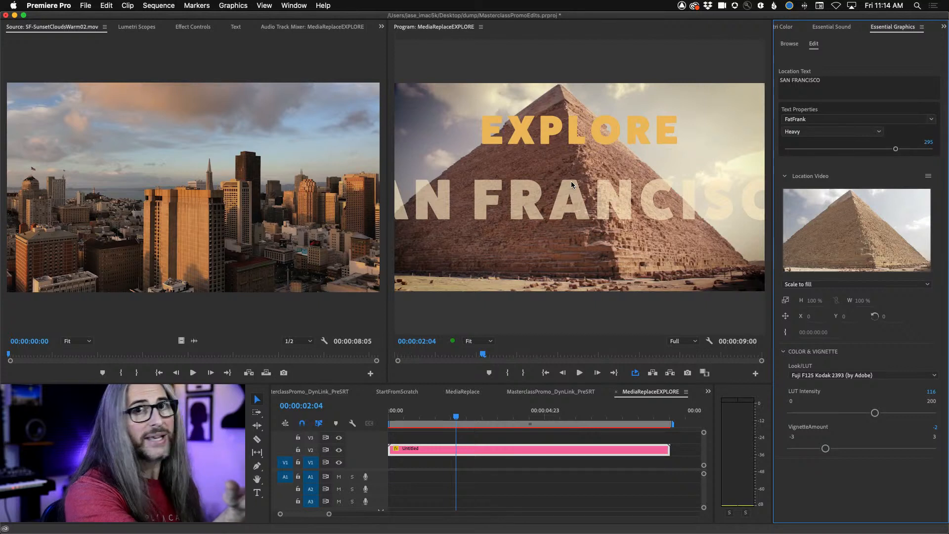
left_click_drag(896, 151, 847, 151)
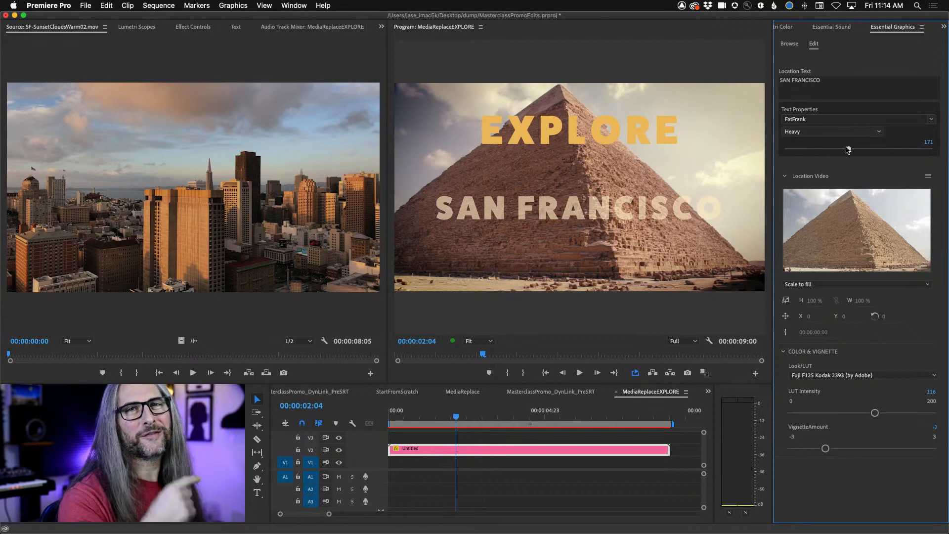
left_click_drag(848, 149, 828, 157)
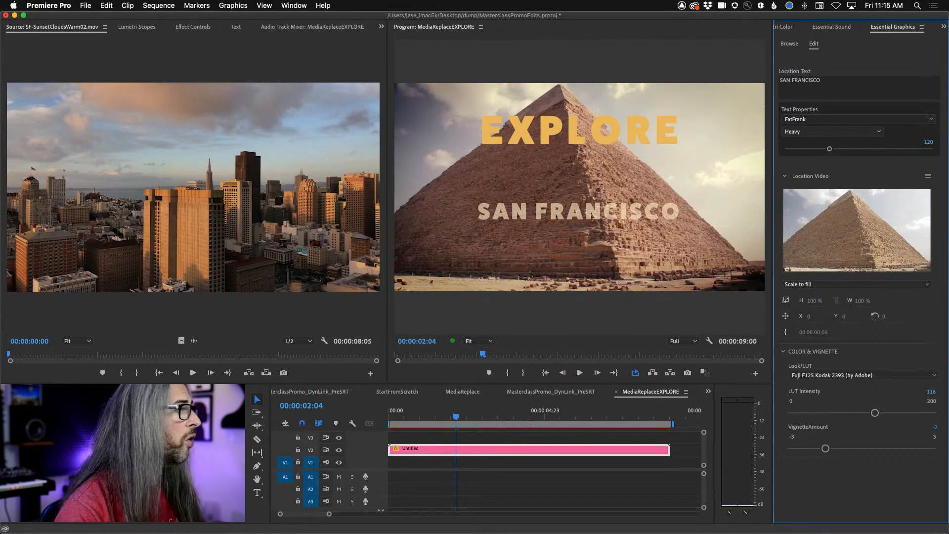
left_click_drag(192, 188, 876, 232)
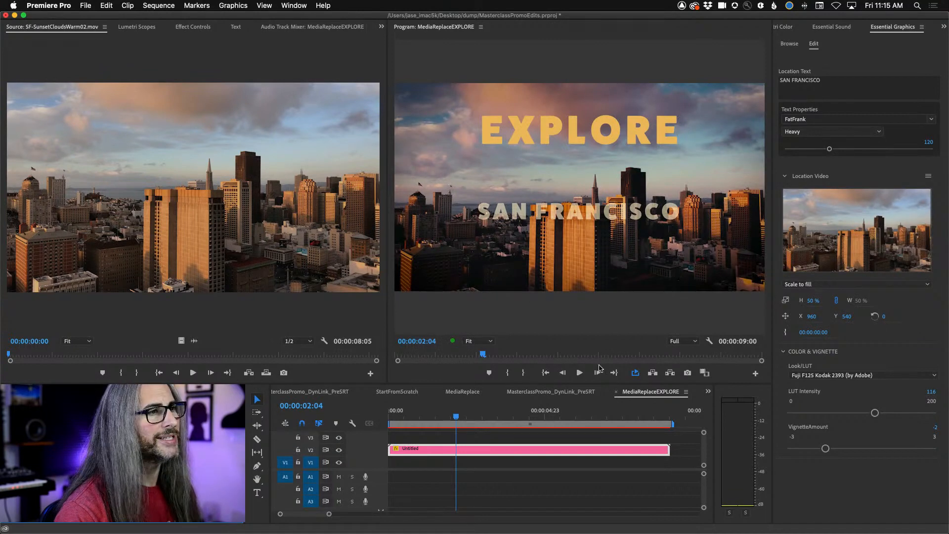
- Play the SAN FRANCISCO title from the start of the sequence and inspect the paused frame with the Program monitor maximized
left_click_drag(458, 418, 370, 421)
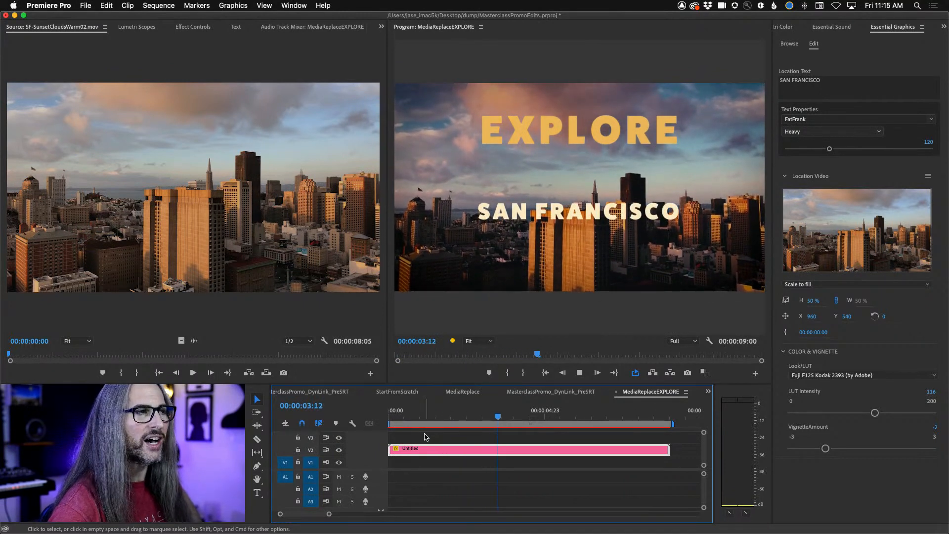
key("space")
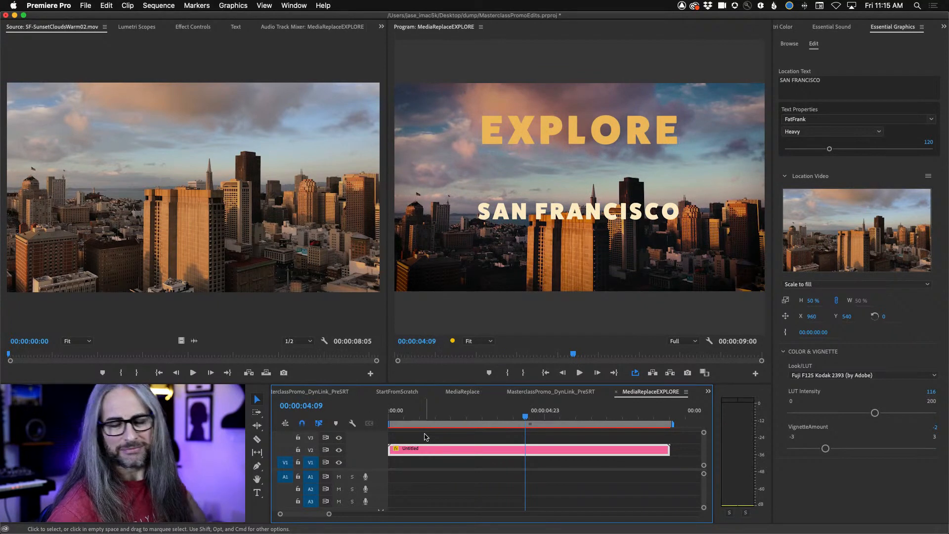
key("grave")
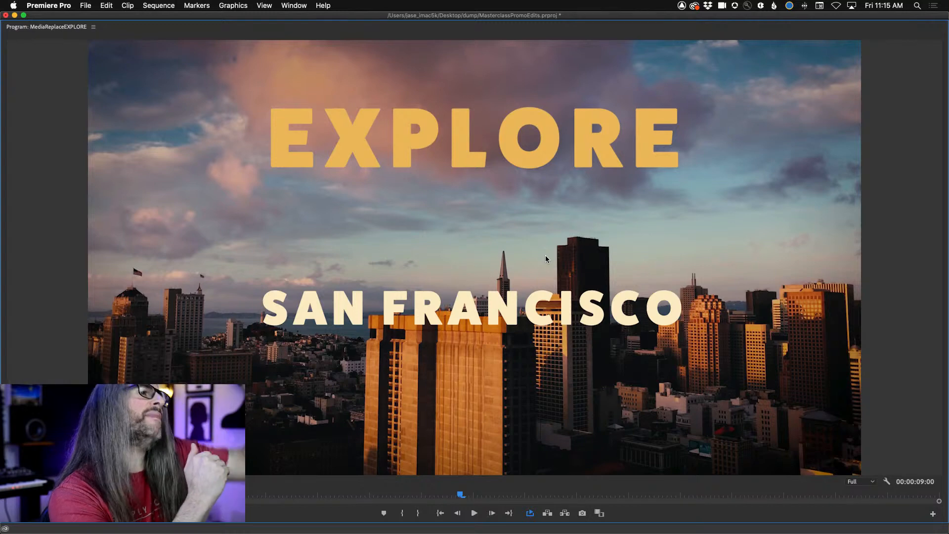
key("grave")
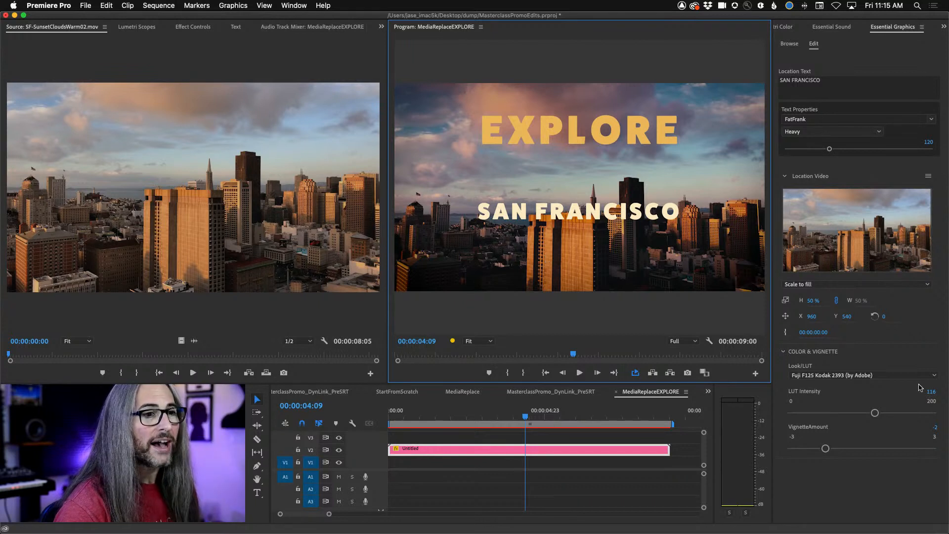
- Look through the available Look/LUT options, keep Fuji F125 Kodak 2393, and try LUT Intensity at 200 and at 33
left_click(935, 376)
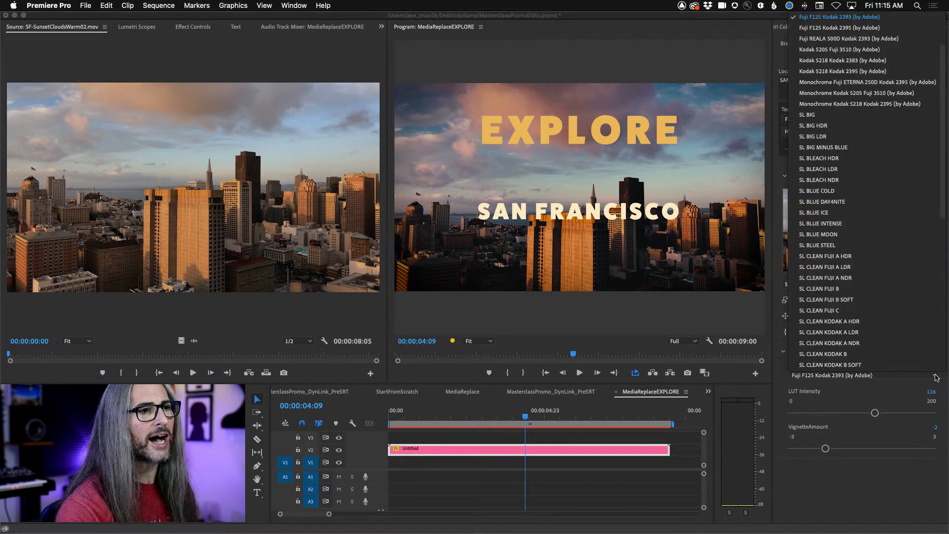
scroll(868, 25, "up", 4)
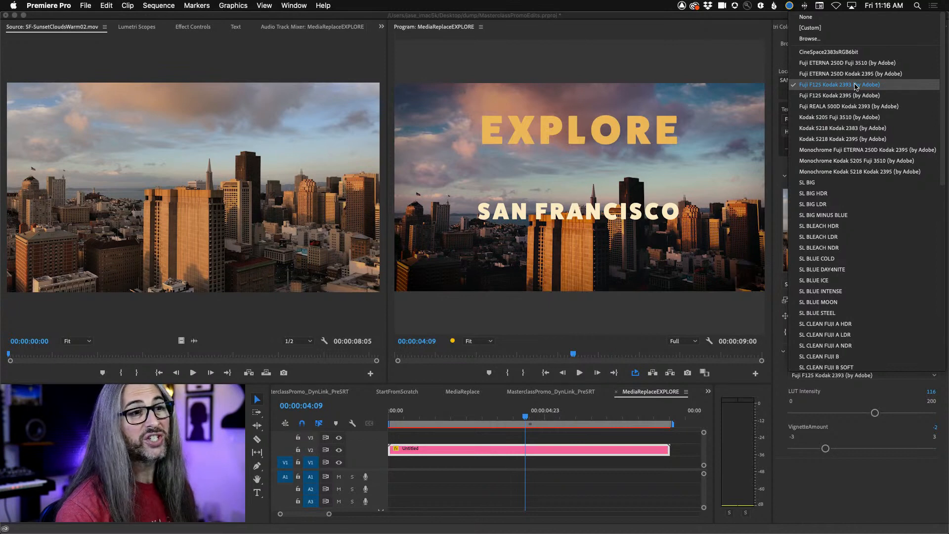
left_click(900, 521)
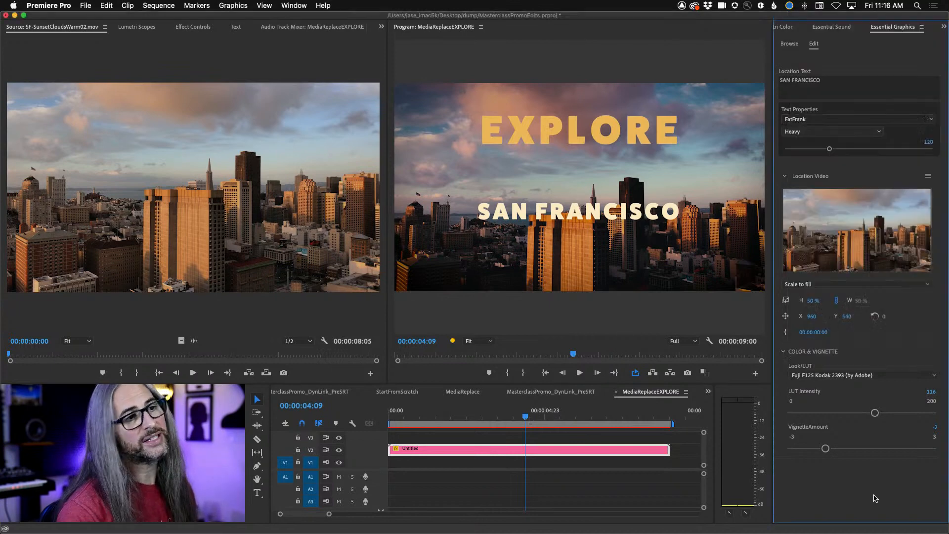
left_click_drag(875, 413, 935, 411)
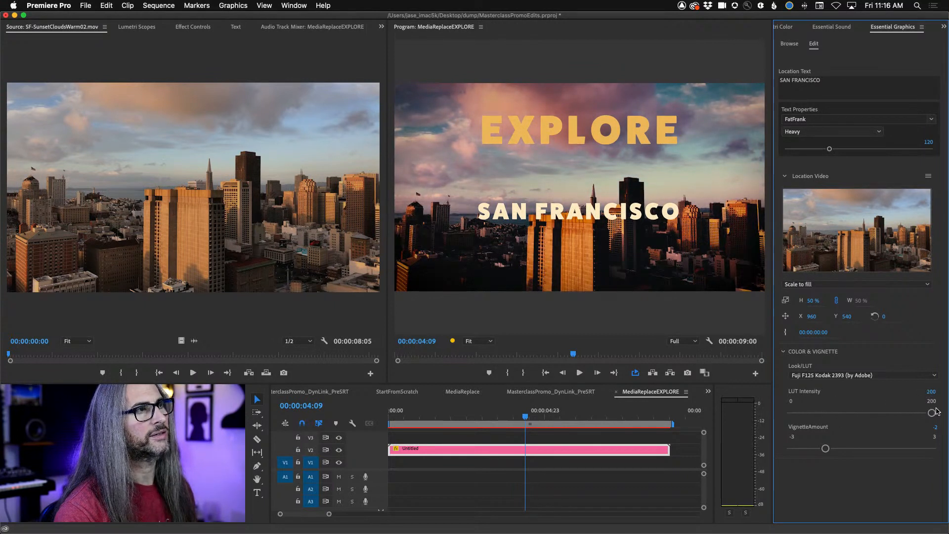
mouse_move(823, 417)
left_mouse_down()
mouse_move(798, 416)
mouse_move(853, 414)
mouse_move(801, 416)
mouse_move(815, 416)
left_mouse_up()
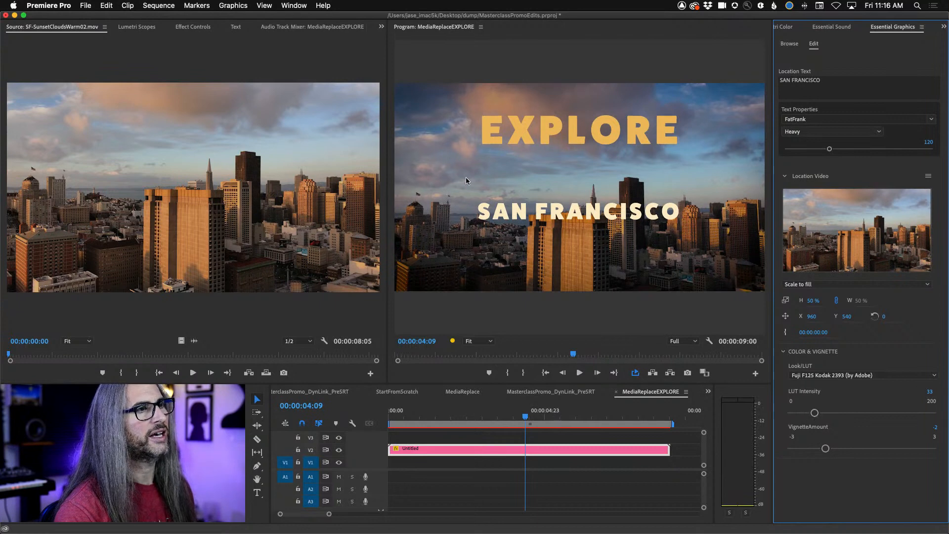
- Try the SL BLUE MOON look on the template clip with LUT Intensity at 106
left_click(878, 375)
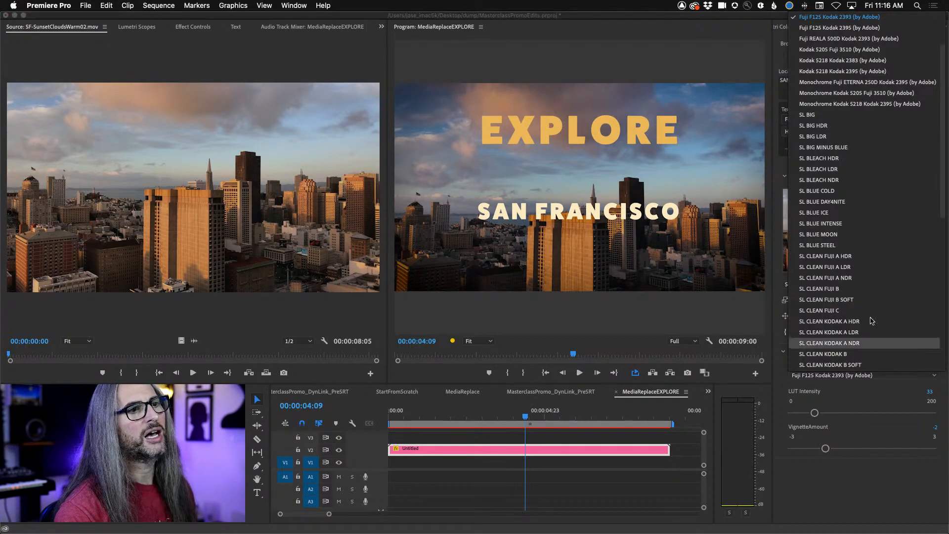
left_click(864, 239)
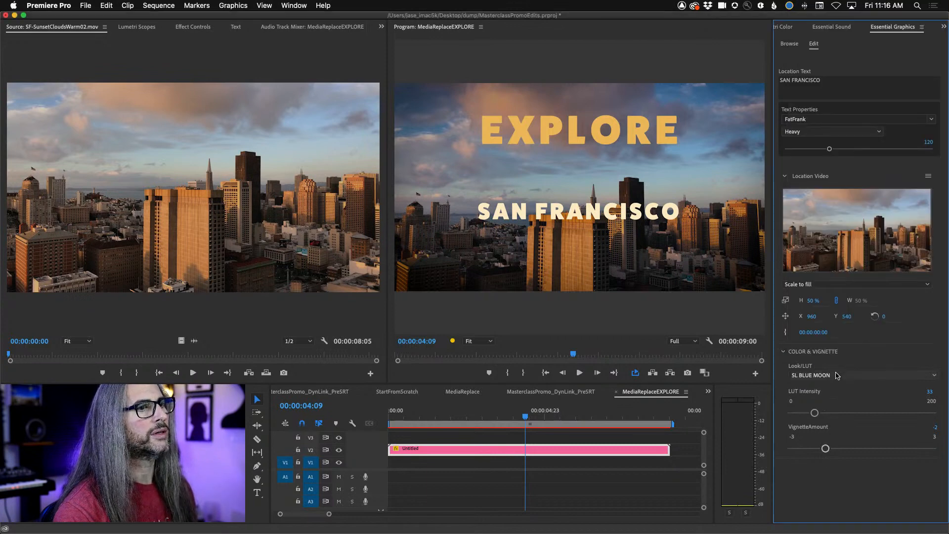
left_click_drag(815, 413, 866, 413)
- Try the SL CLEAN FUJI A HDR look, then briefly open the Location Video for editing and close it
left_click(860, 375)
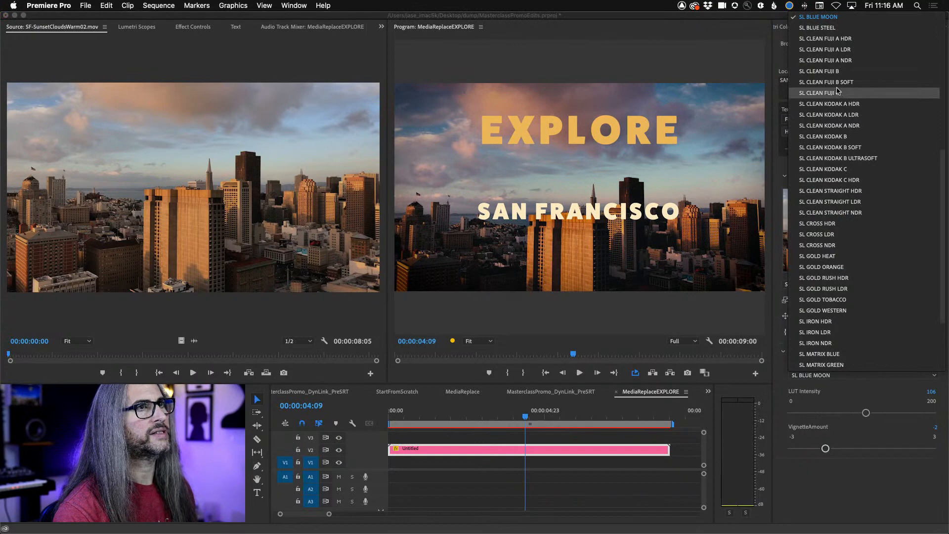
left_click(839, 40)
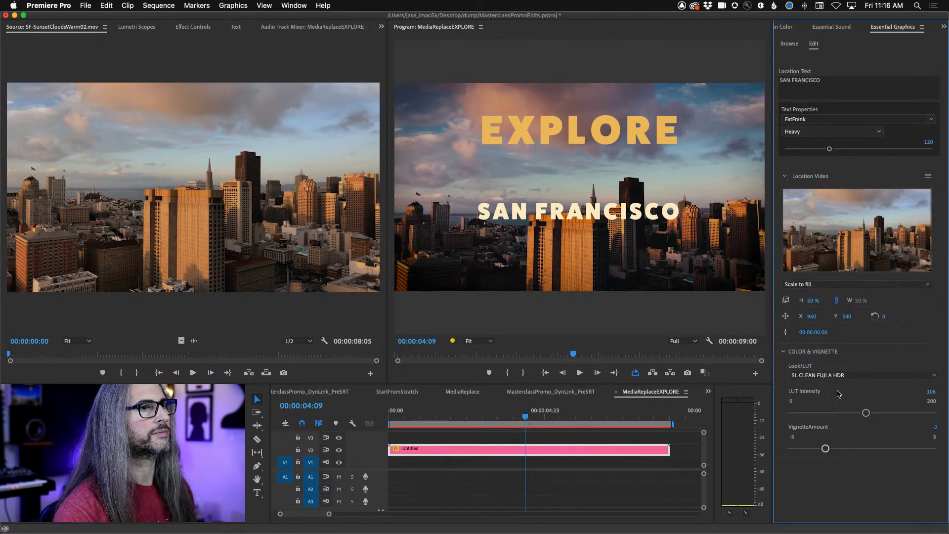
double_click(864, 232)
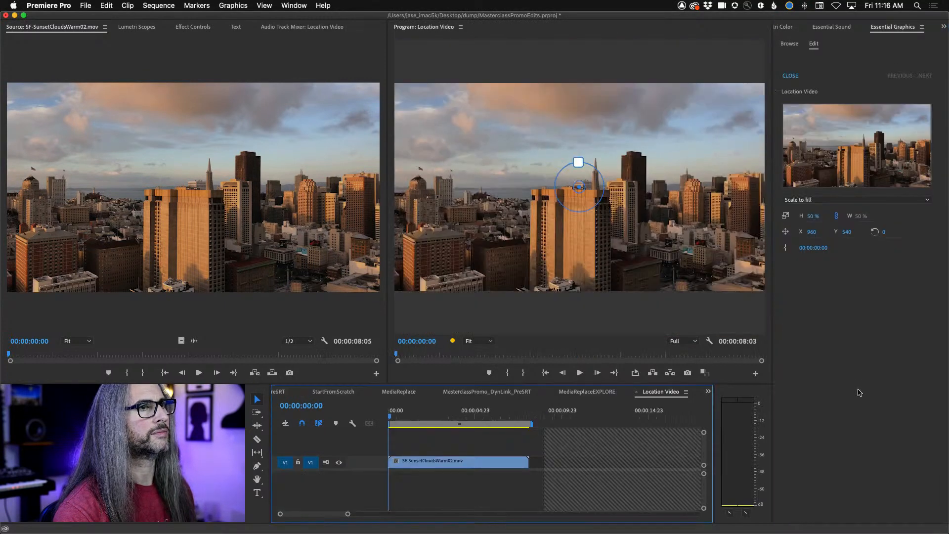
left_click(791, 76)
- Try the SL IRON NDR look on the template clip with LUT Intensity at 136
left_click(860, 377)
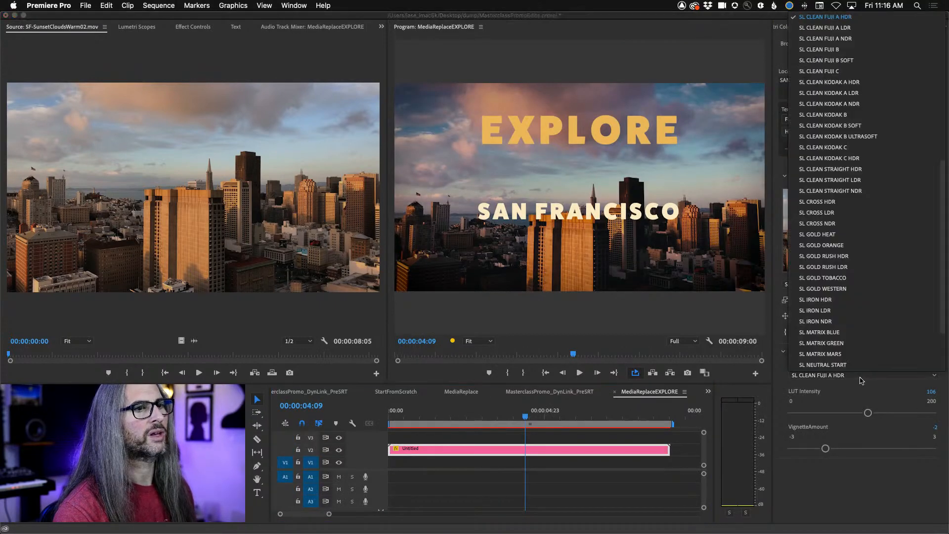
left_click(834, 321)
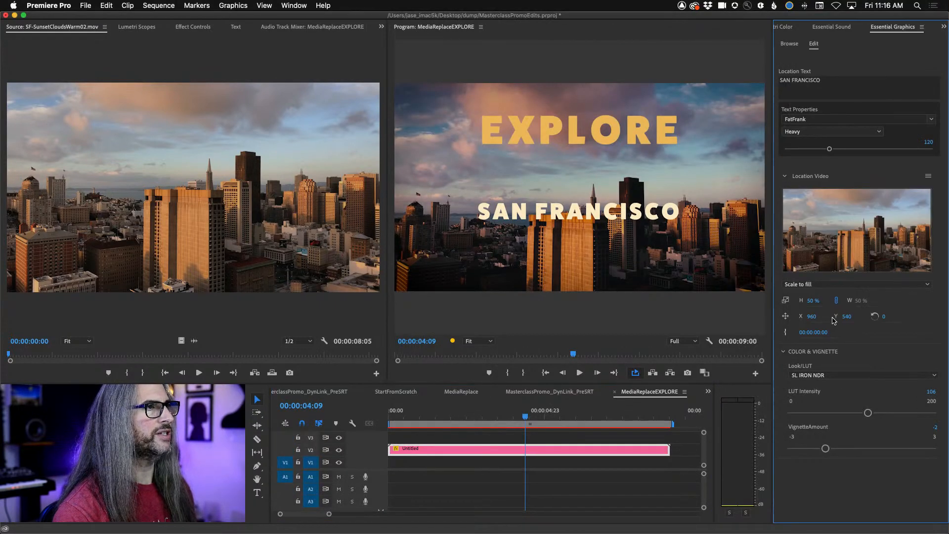
left_click_drag(868, 412, 887, 413)
- Try the SL NOIR TRI-X look with LUT Intensity at 133 and check the Location Video's scaling options, keeping Scale to fill
left_click(864, 375)
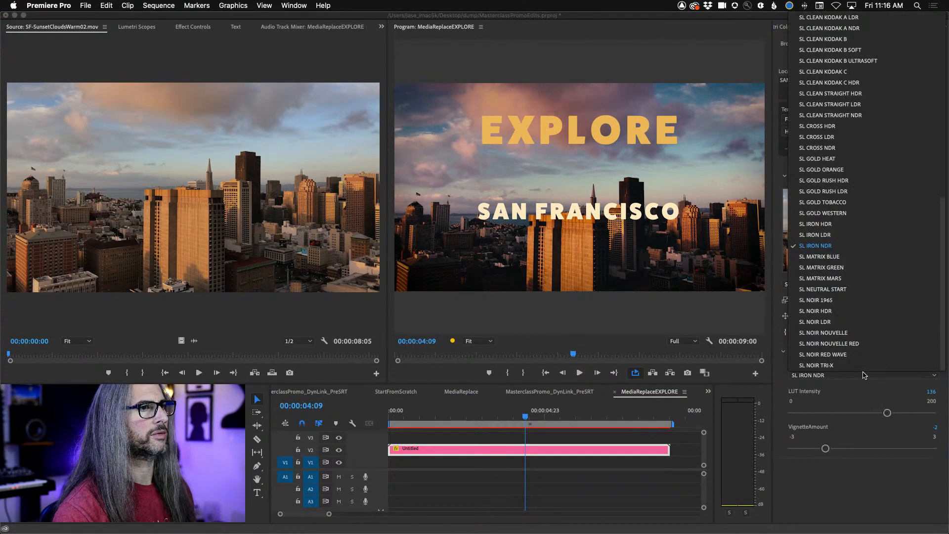
left_click(821, 365)
mouse_move(888, 413)
left_mouse_down()
mouse_move(852, 415)
mouse_move(900, 420)
mouse_move(824, 416)
mouse_move(926, 416)
mouse_move(825, 418)
mouse_move(885, 414)
left_mouse_up()
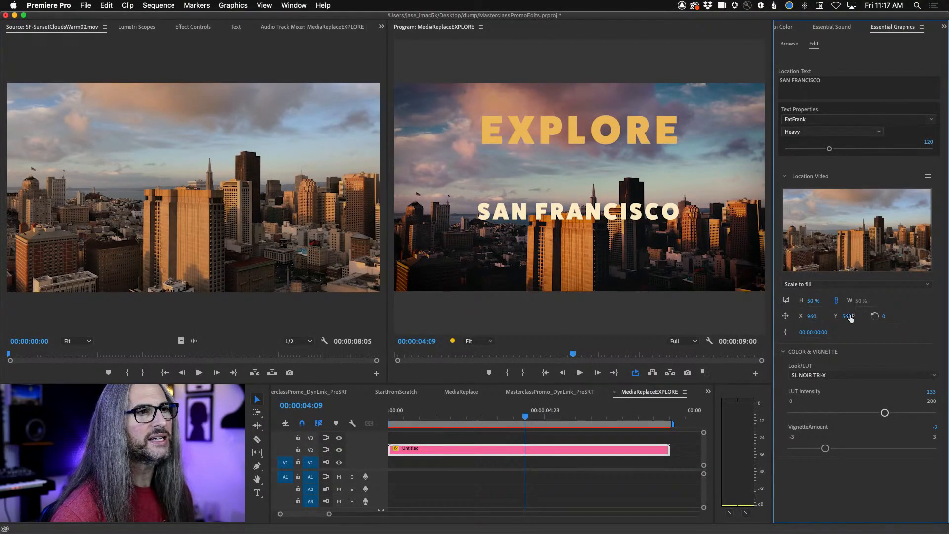
left_click(856, 289)
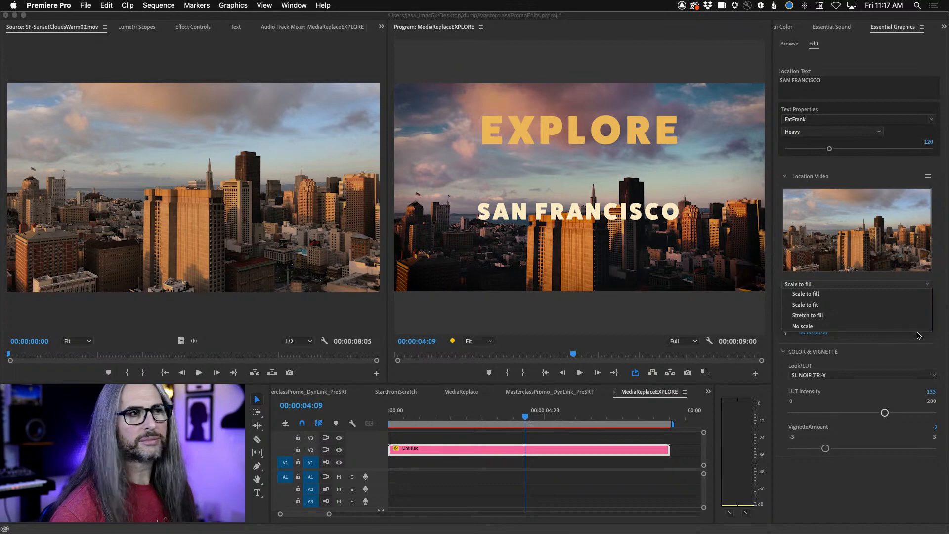
left_click(943, 326)
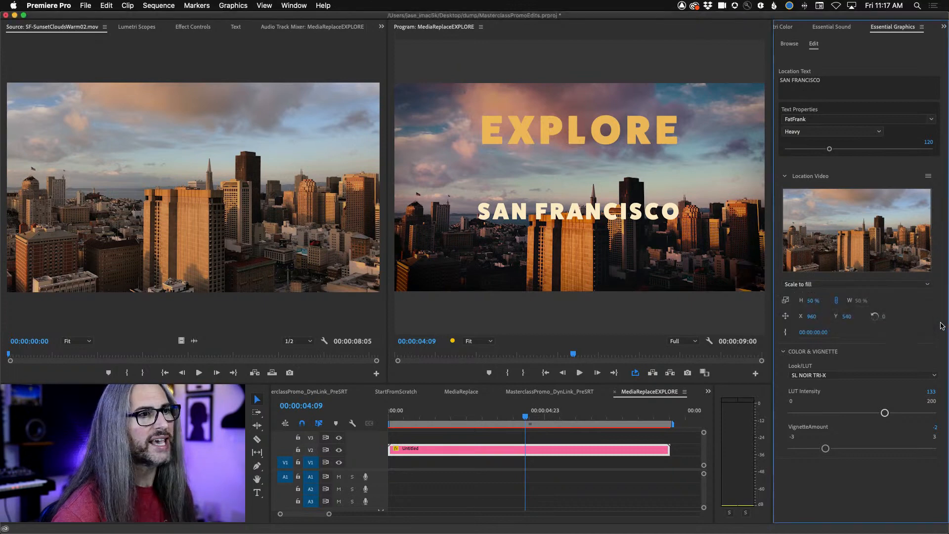
- Apply the SL GOLD RUSH HDR look with LUT Intensity at 69 and set VignetteAmount to -1
left_click(855, 375)
left_click(846, 181)
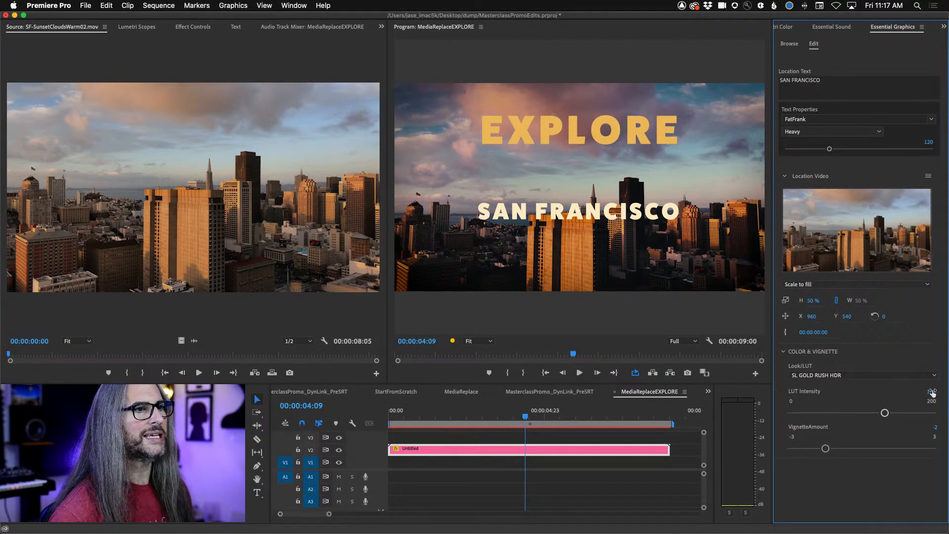
mouse_move(932, 392)
left_mouse_down()
mouse_move(880, 392)
mouse_move(914, 391)
left_mouse_up()
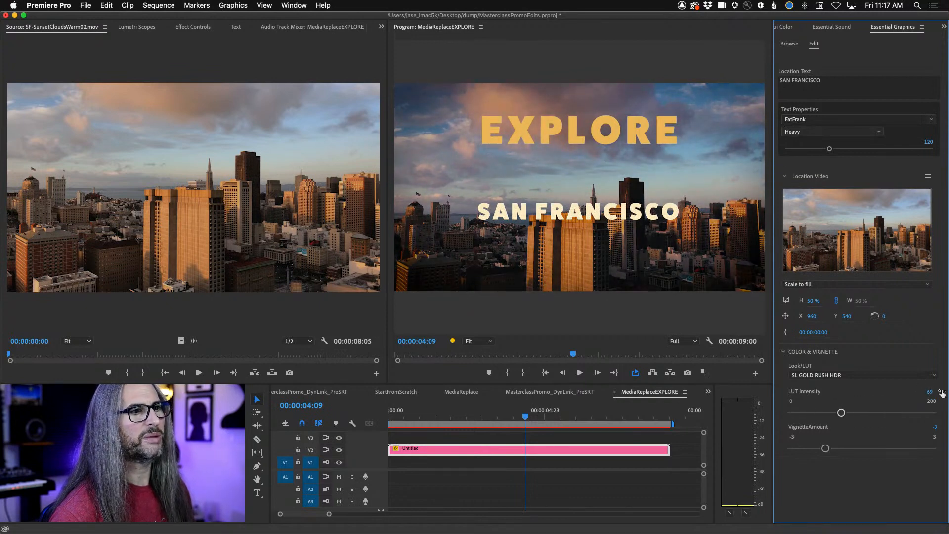
mouse_move(827, 448)
left_mouse_down()
mouse_move(946, 441)
mouse_move(853, 449)
mouse_move(925, 448)
mouse_move(814, 440)
mouse_move(908, 441)
mouse_move(837, 441)
left_mouse_up()
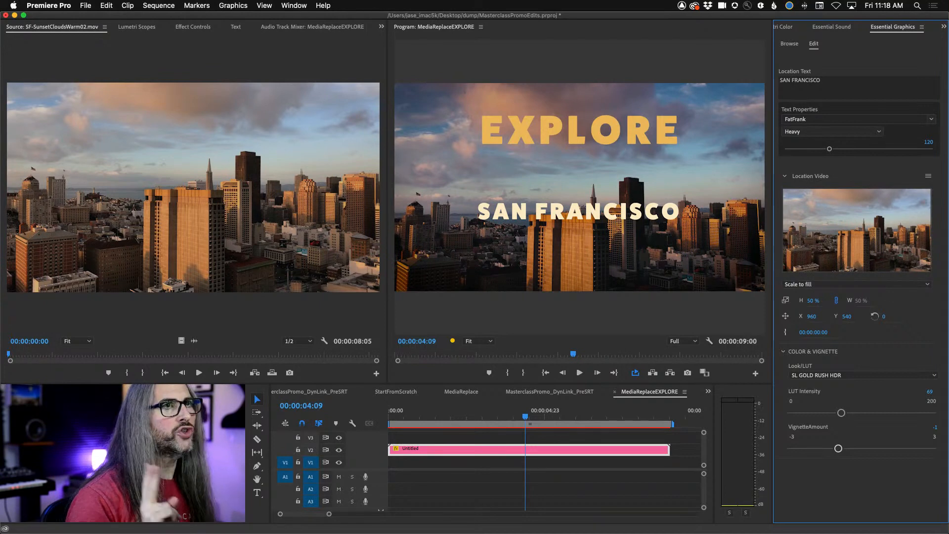
- Switch to After Effects and preview the Mountain Zoom composition
key("super+Tab")
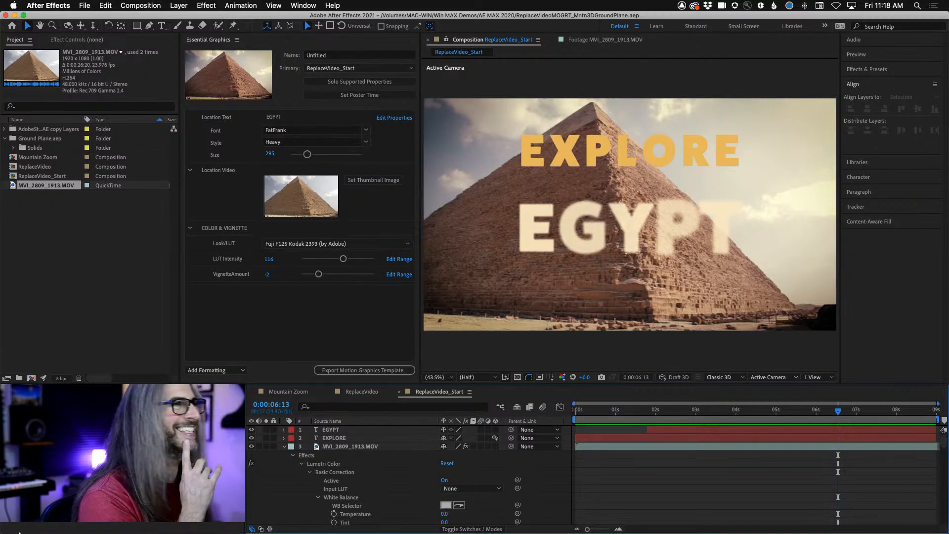
left_click(268, 393)
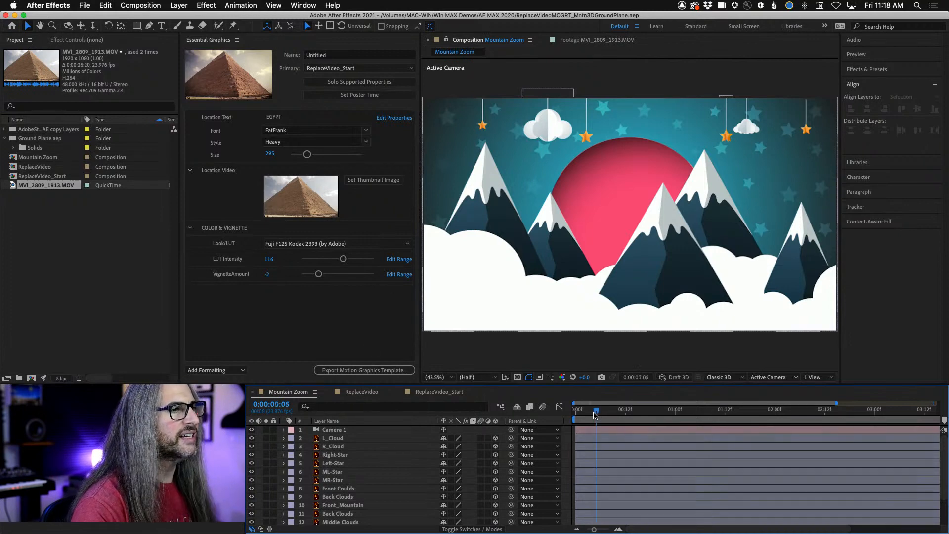
key("space")
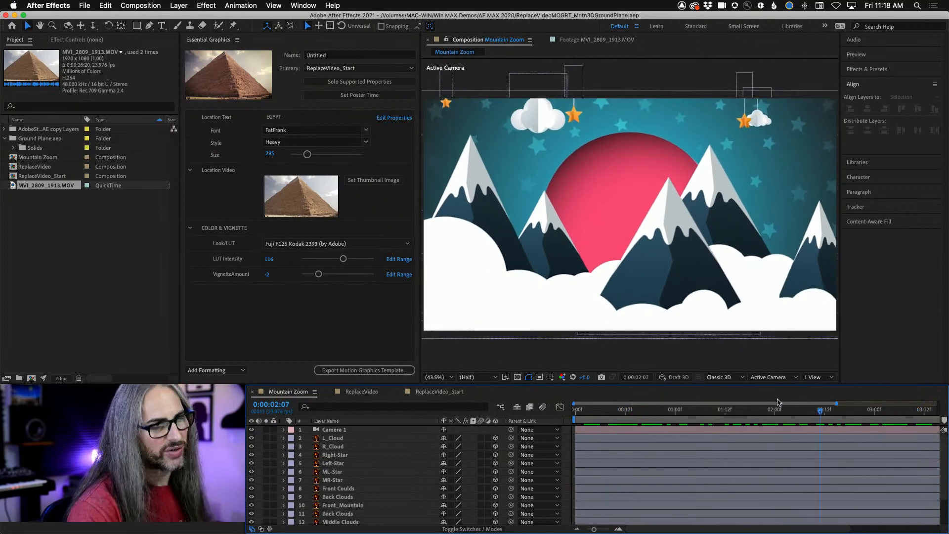
key("space")
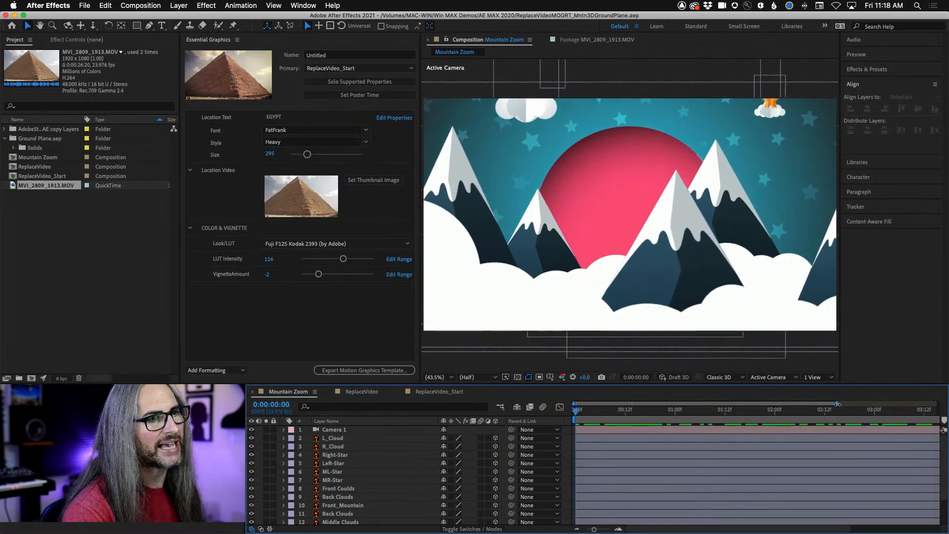
left_click_drag(837, 403, 946, 393)
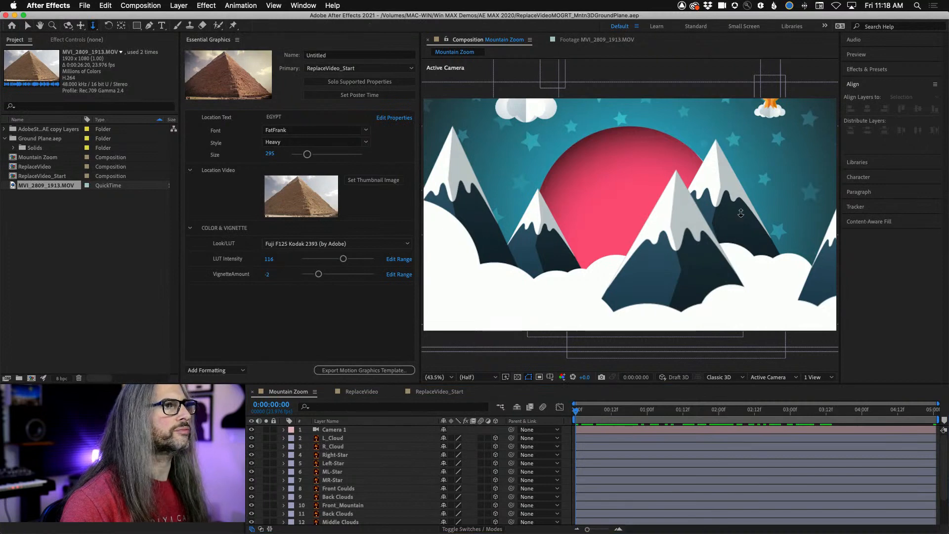
- Try dollying the Mountain Zoom camera back, undo that move, and pan the camera with the Pan Under Cursor tool
left_click_drag(635, 216, 656, 493)
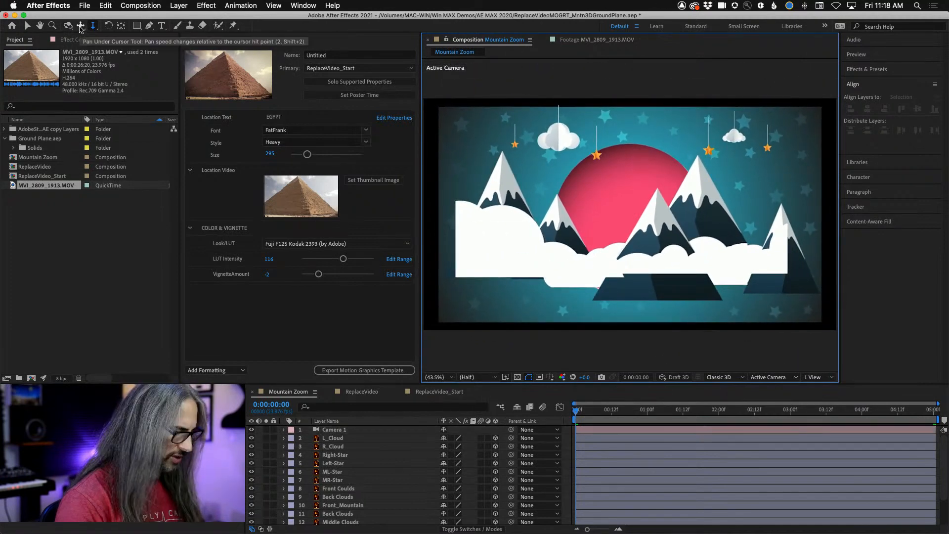
key("super+z")
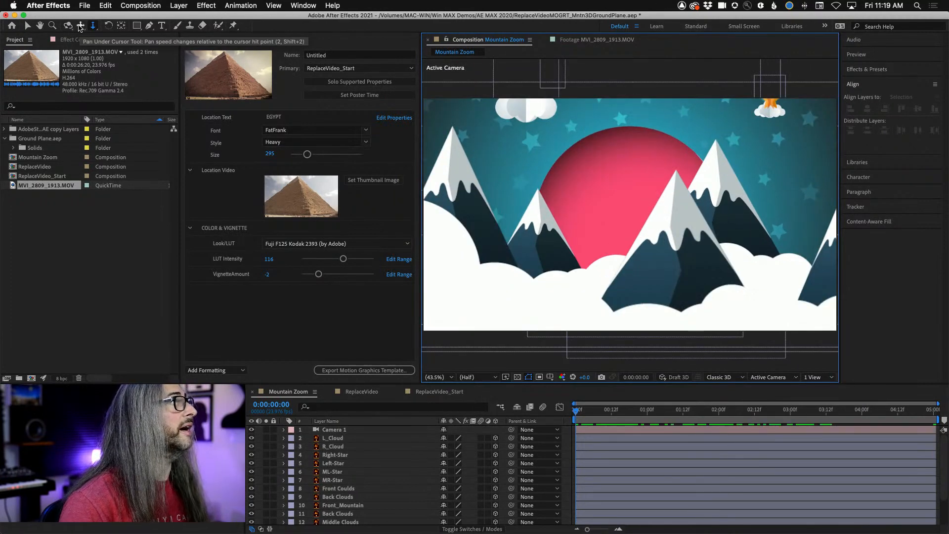
left_click_drag(568, 224, 521, 208)
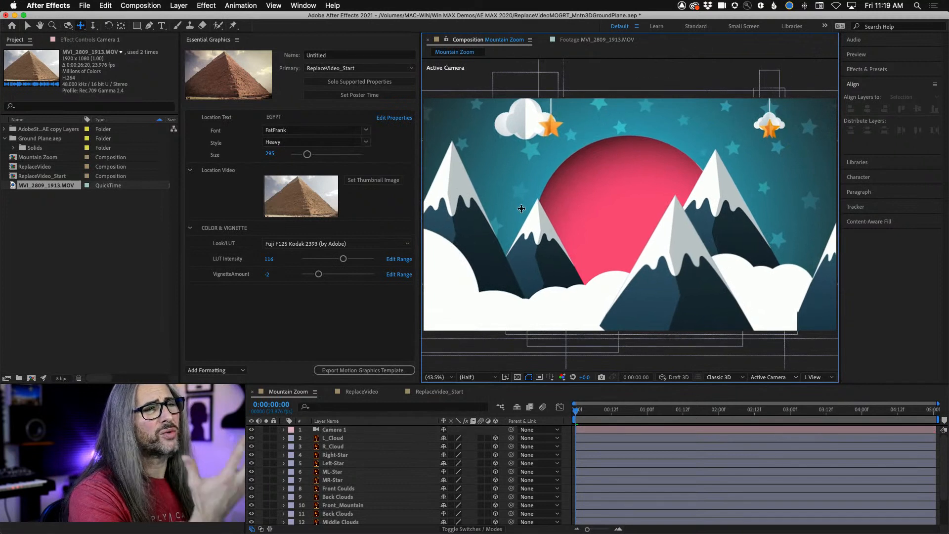
- Try orbiting the Mountain Zoom camera with the Orbit Around Cursor tool and undo that move
left_click(68, 26)
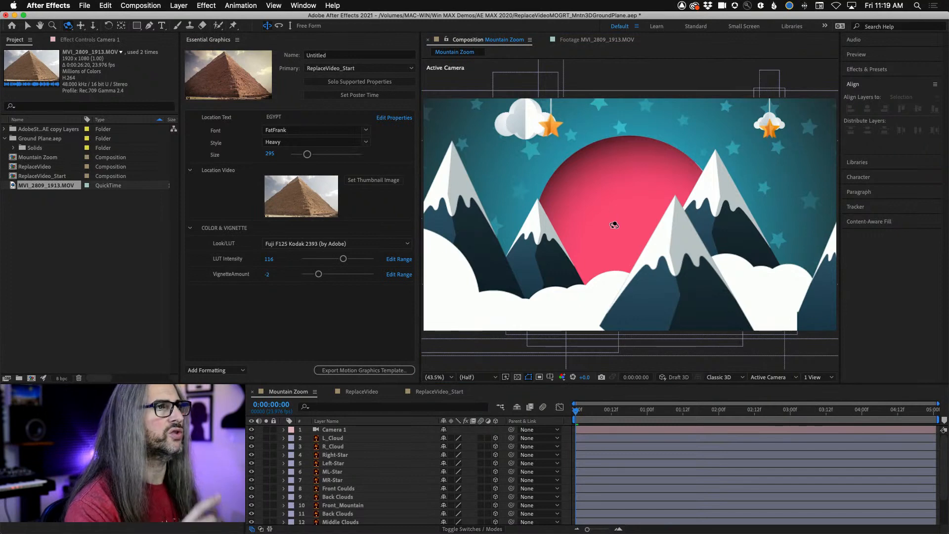
left_click_drag(584, 222, 555, 245)
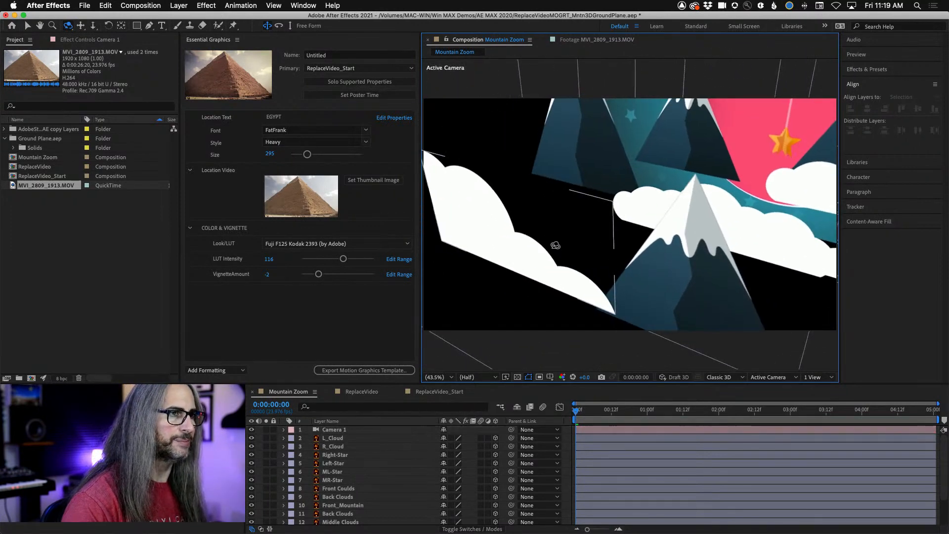
key("super+z")
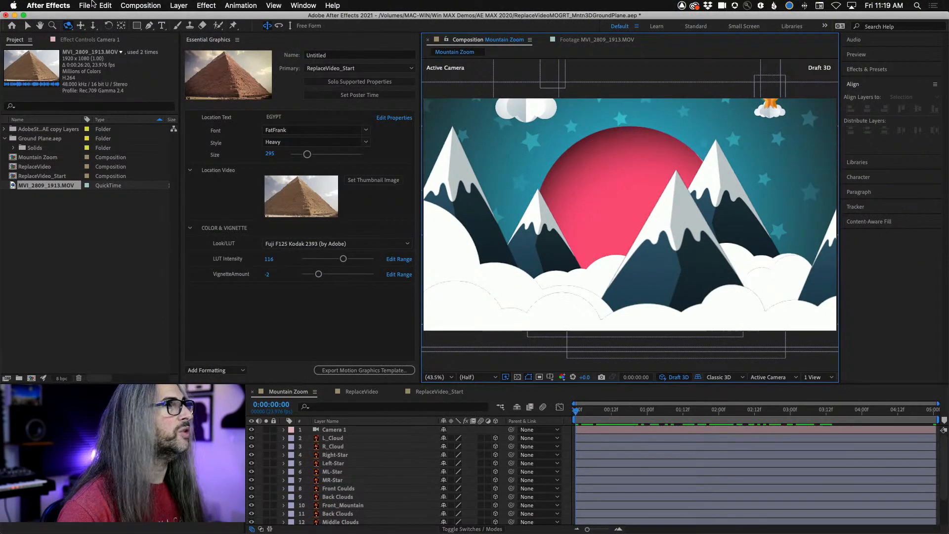
- Orbit the Mountain Zoom camera in Draft 3D at the start and at 0:00:01:12, previewing the playback in between
left_click_drag(572, 231, 597, 199)
left_click(70, 26)
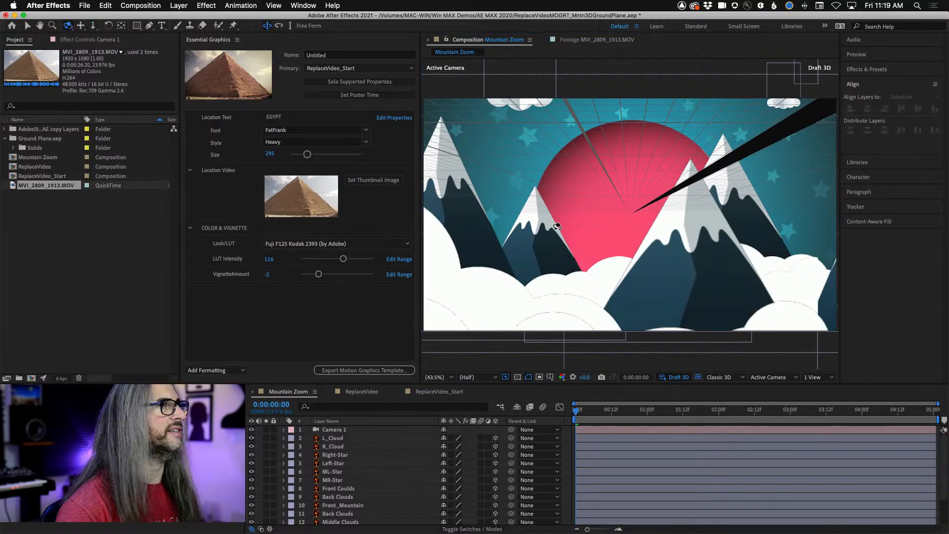
left_click_drag(557, 226, 599, 246)
key("space")
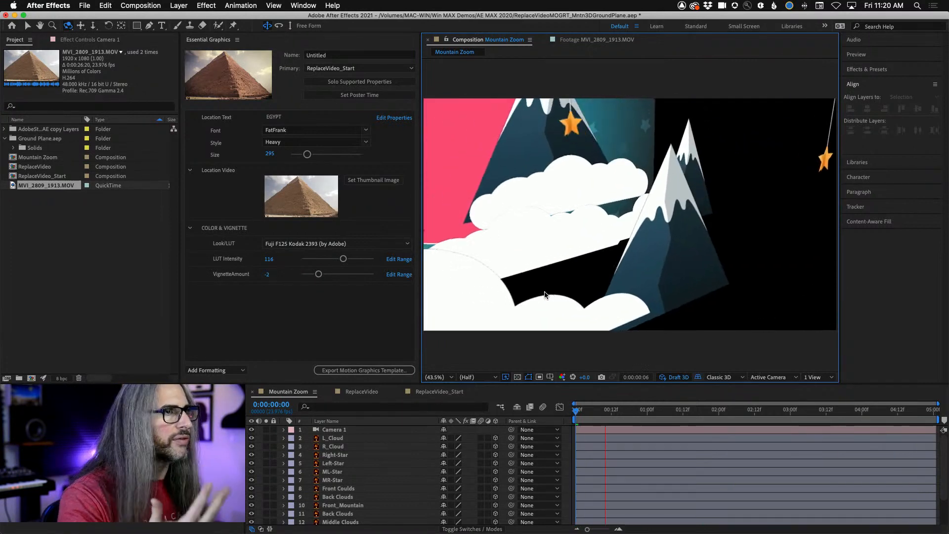
key("space")
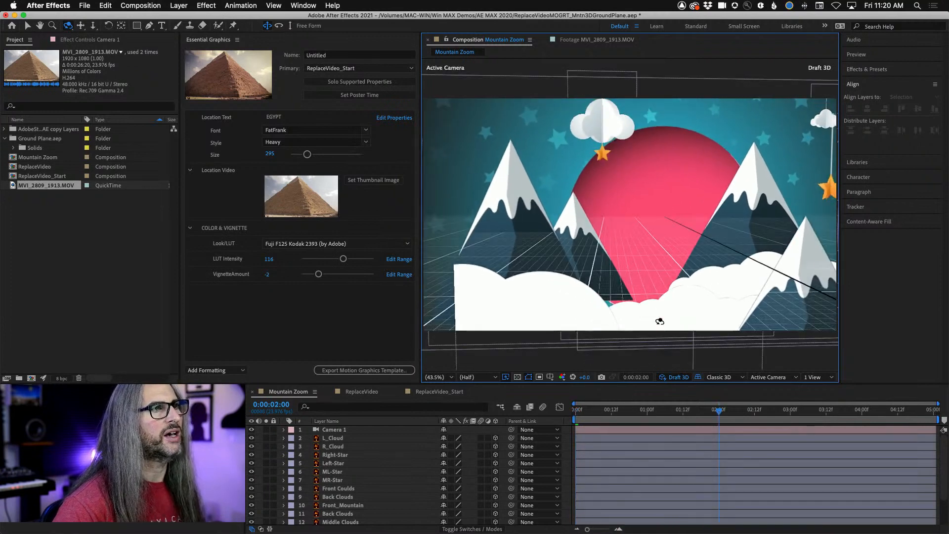
left_click_drag(716, 415, 683, 413)
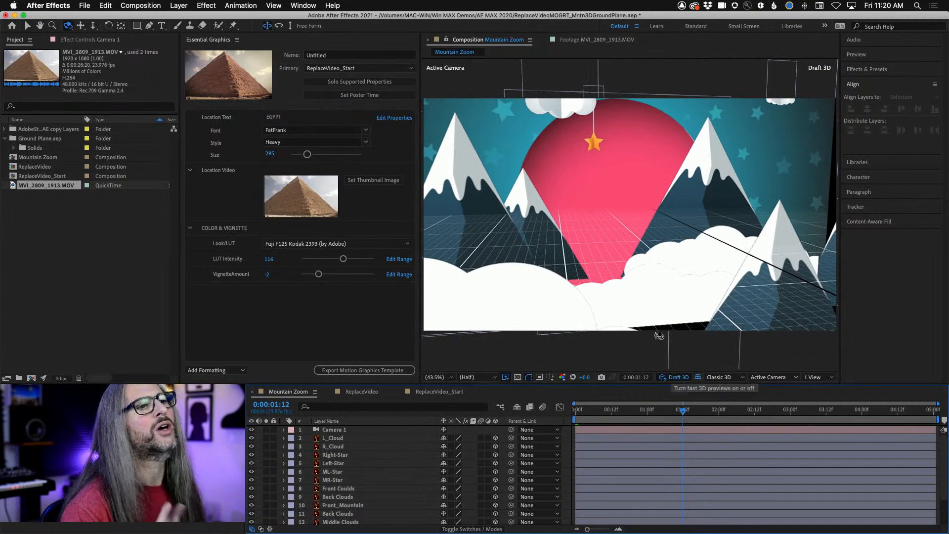
left_click_drag(579, 215, 559, 211)
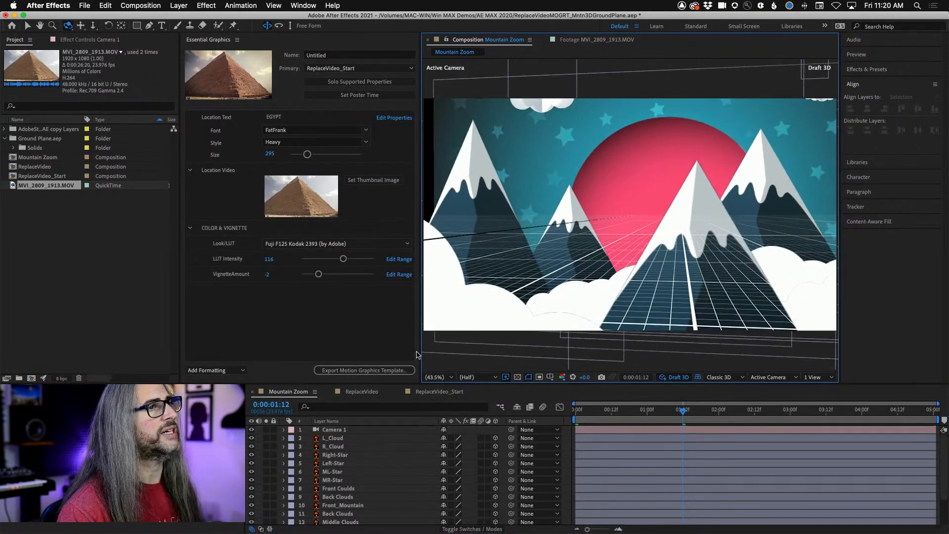
- Select the Front_Mountain layer and move it around the ground plane in X and Z with its 3D gizmo at 0:00:01:12
left_click(338, 504)
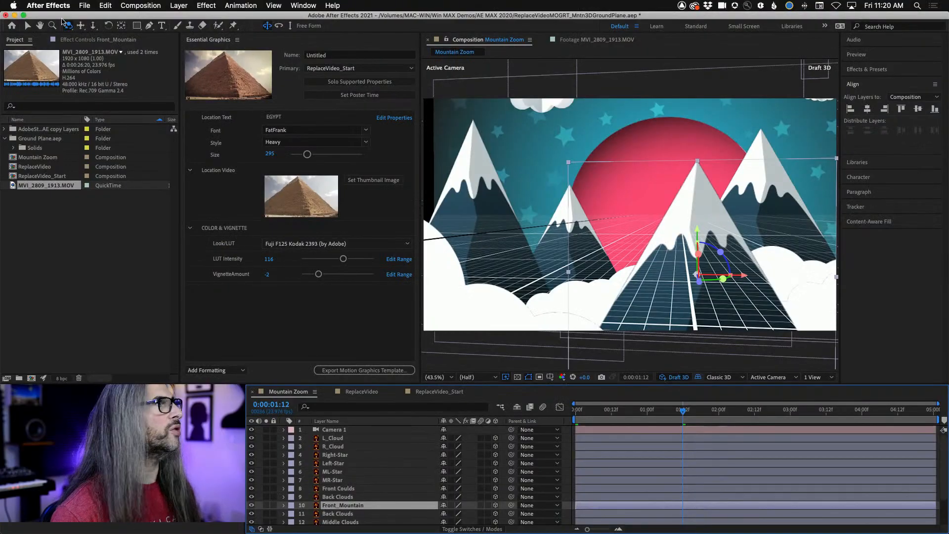
key("h")
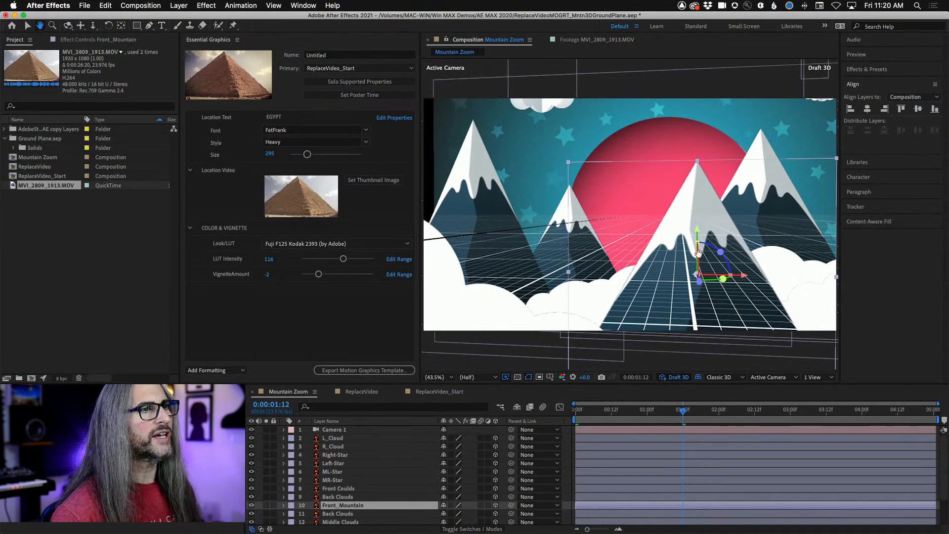
left_click(28, 26)
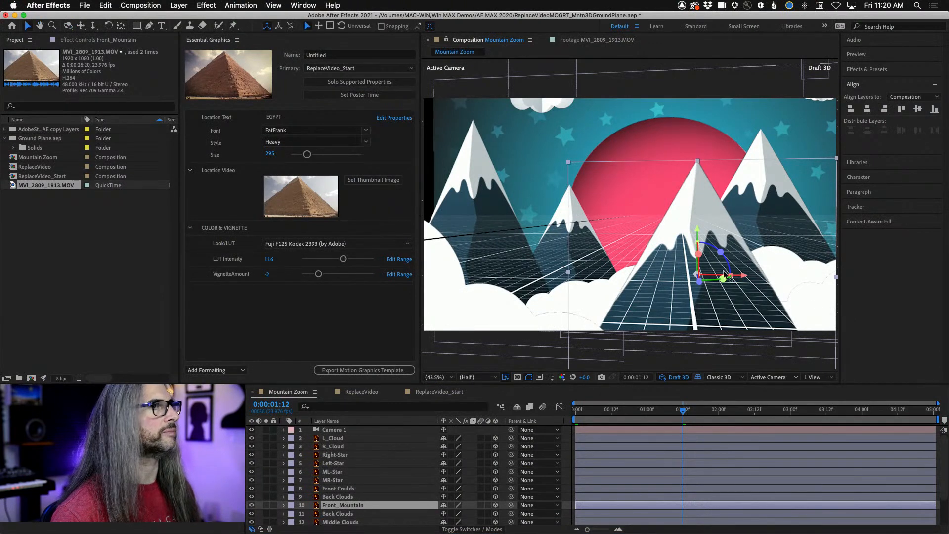
left_click_drag(697, 254, 721, 261)
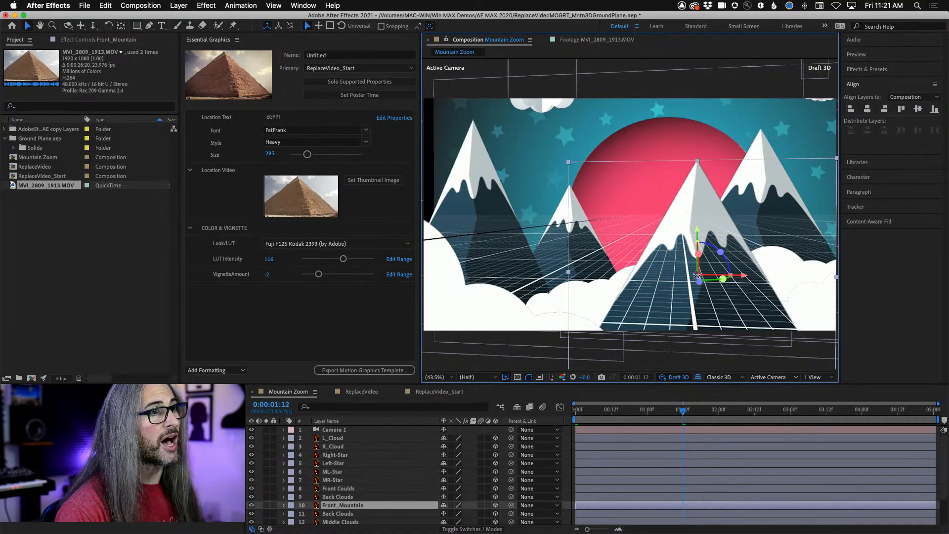
left_click_drag(696, 276, 755, 331)
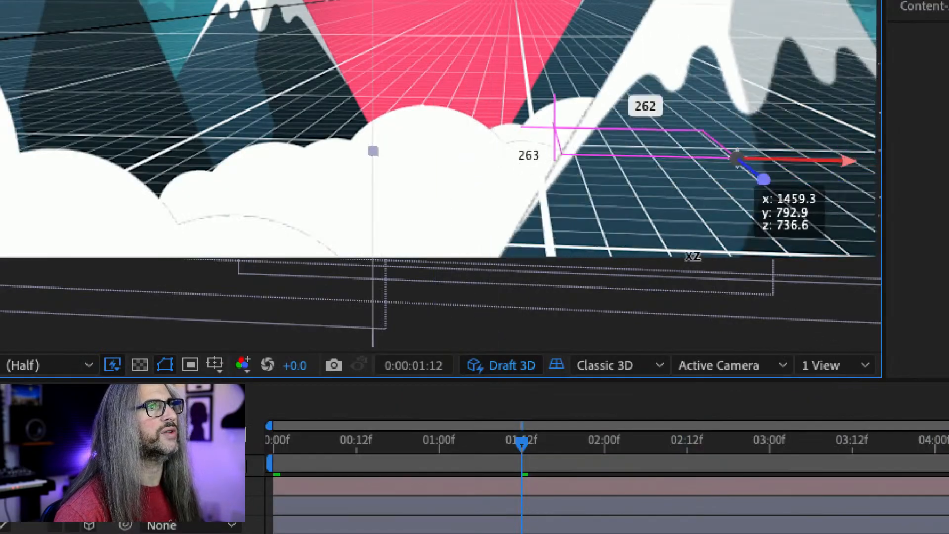
left_click_drag(757, 190, 440, 141)
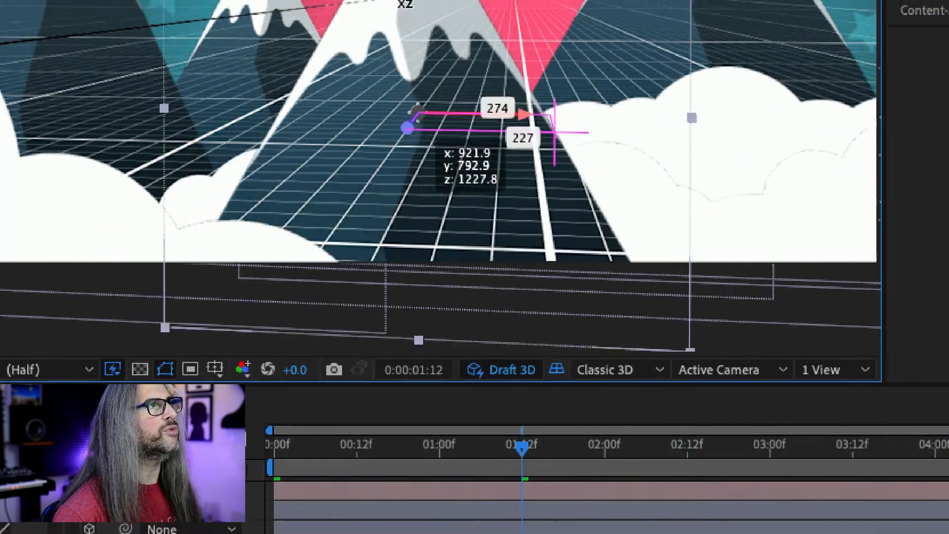
left_click_drag(418, 110, 552, 207)
left_click_drag(593, 47, 643, 441)
left_click_drag(741, 299, 515, 217)
left_click_drag(451, 3, 287, 180)
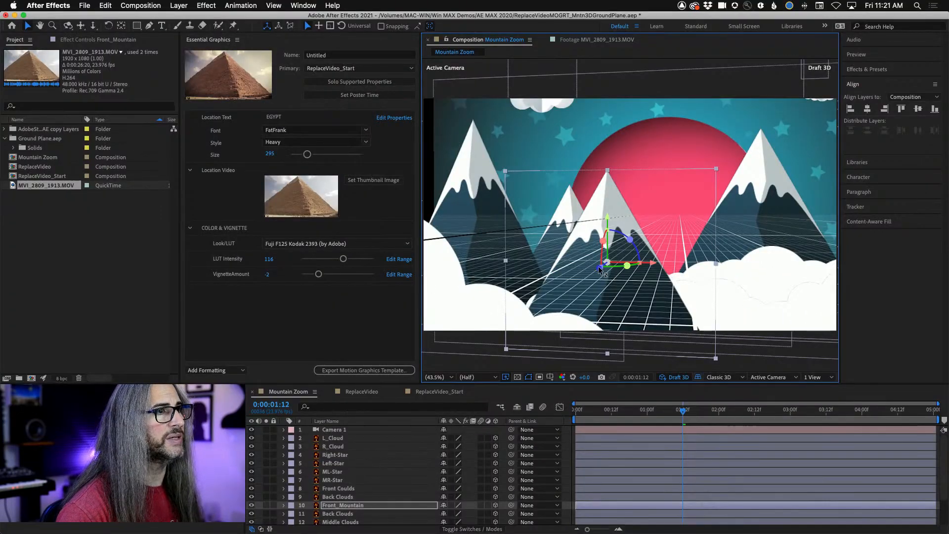
left_click_drag(599, 270, 469, 472)
- Go to 0:00:04:21 and push the Front_Mountain layer far back in Z toward the rear mountains
left_click_drag(683, 411, 924, 402)
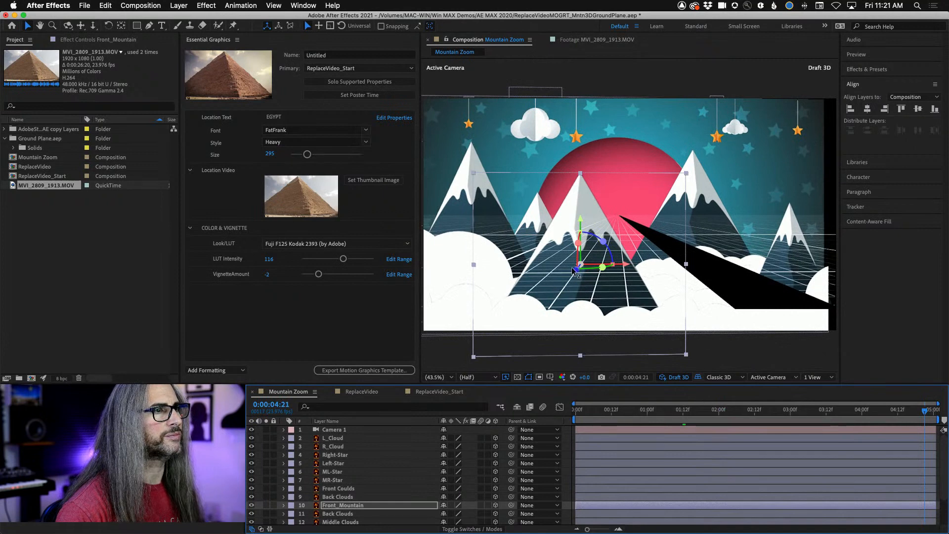
left_click_drag(574, 271, 853, 6)
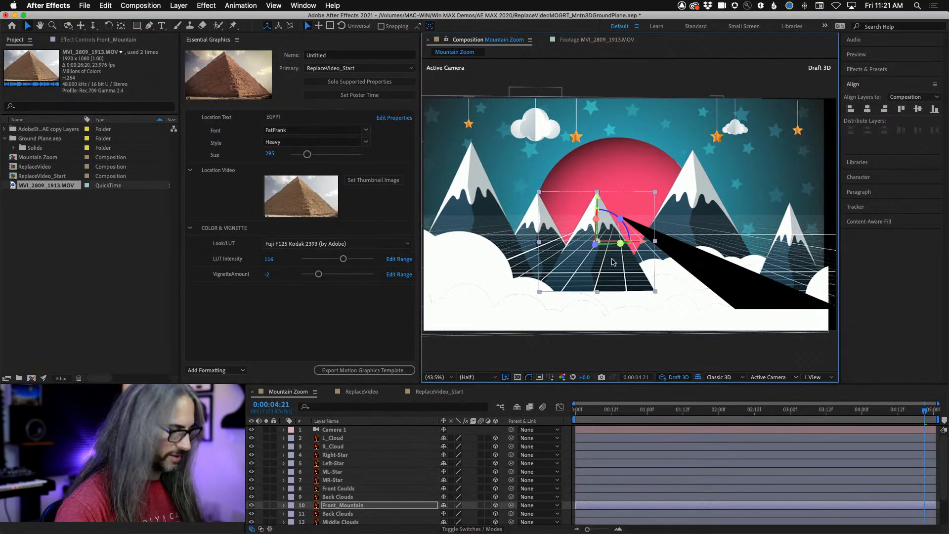
left_click_drag(595, 249, 649, 202)
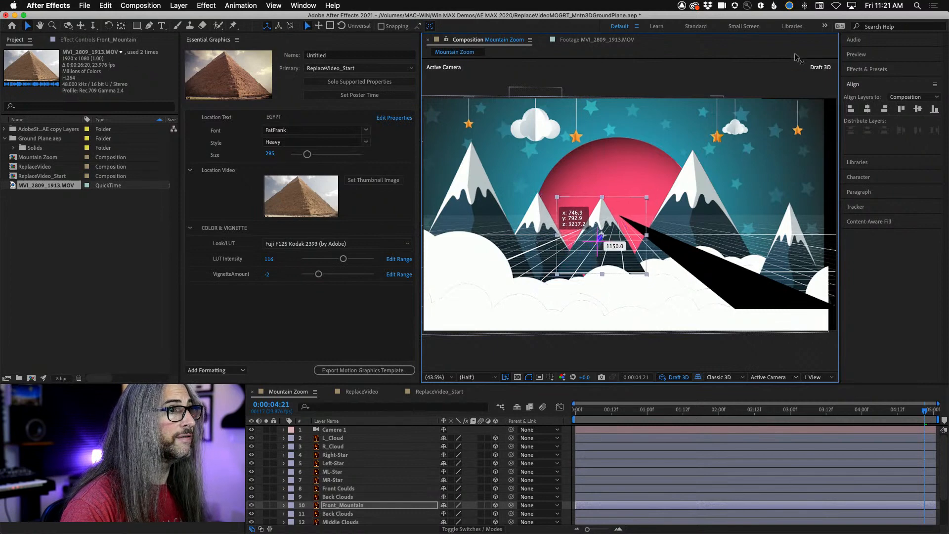
left_click_drag(796, 57, 855, 5)
- Preview the Mountain Zoom animation with the repositioned front mountain and stop playback
key("space")
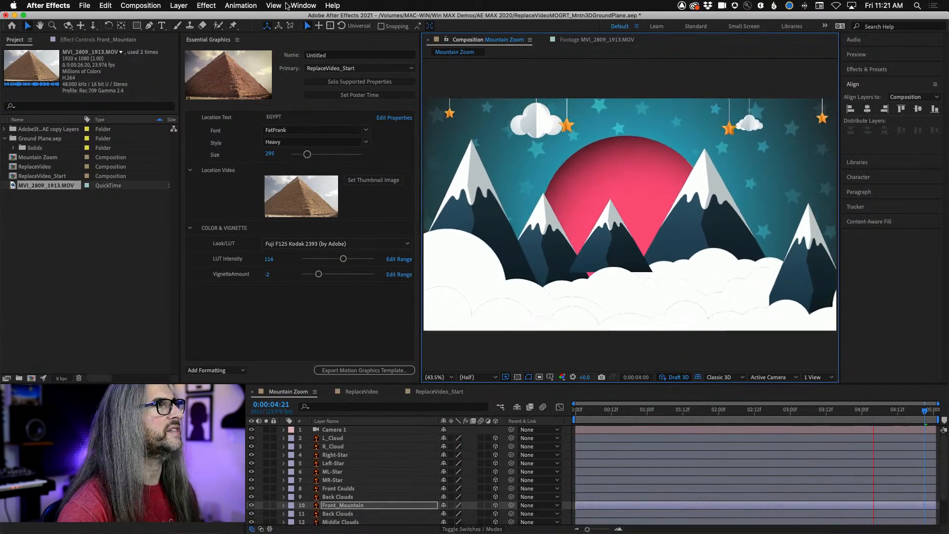
left_click(288, 5)
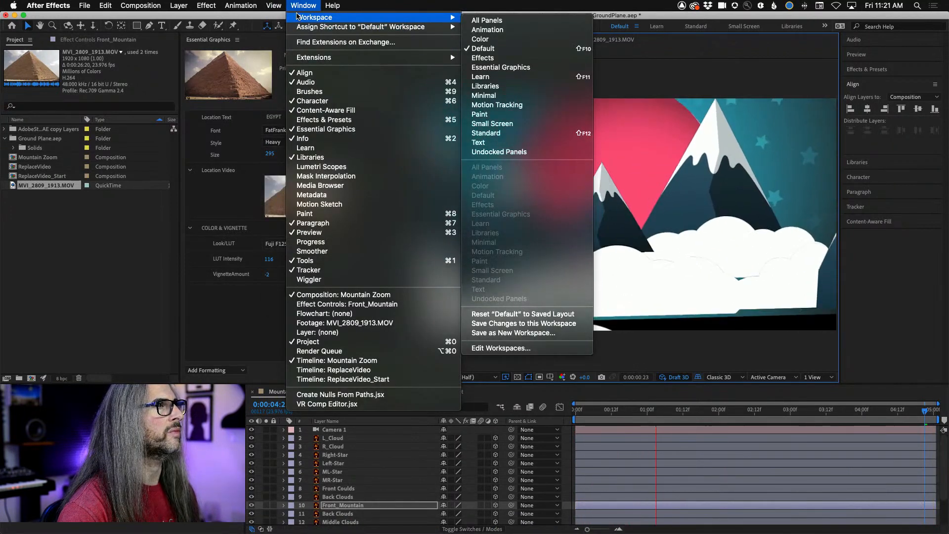
left_click(300, 6)
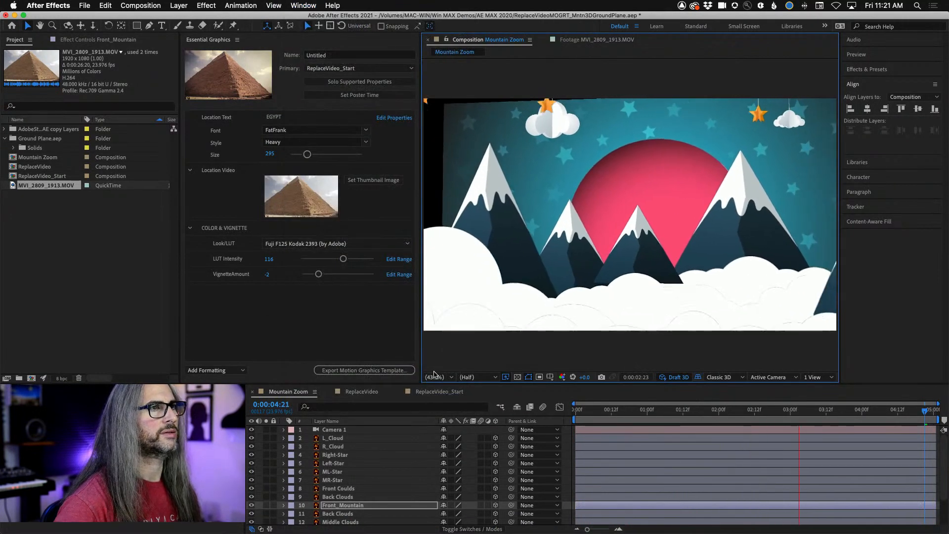
key("space")
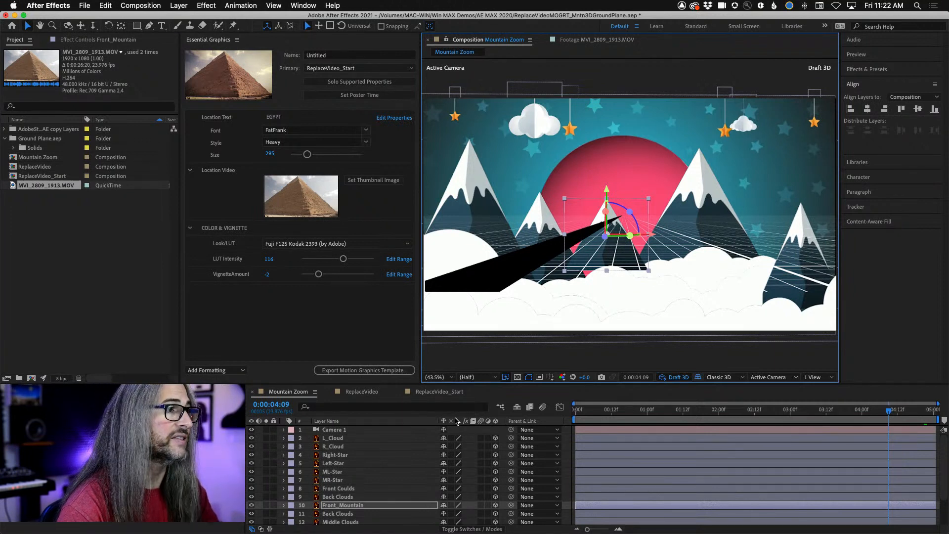
- Check the 3D renderer choices, keeping Classic 3D, and look at the options for creating a new MAXON CINEMA 4D file
left_click(741, 378)
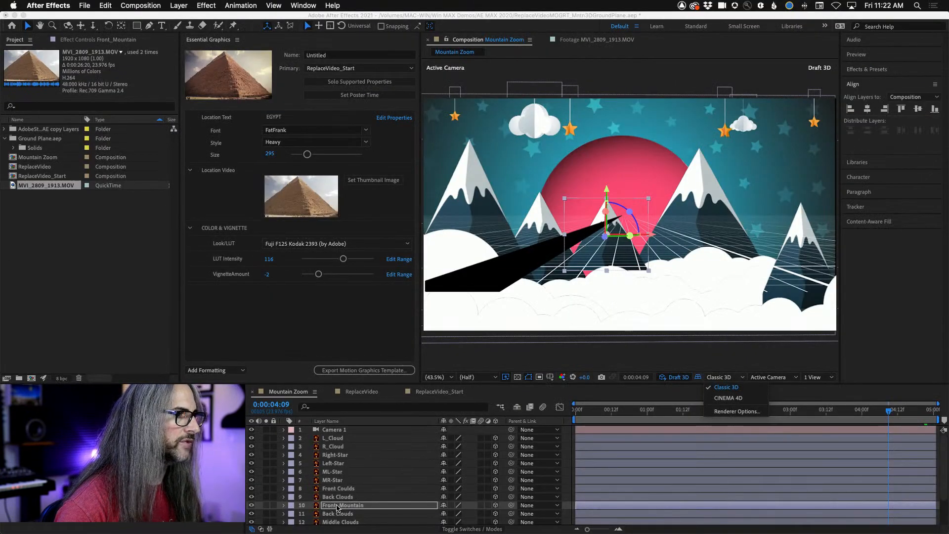
left_click(668, 361)
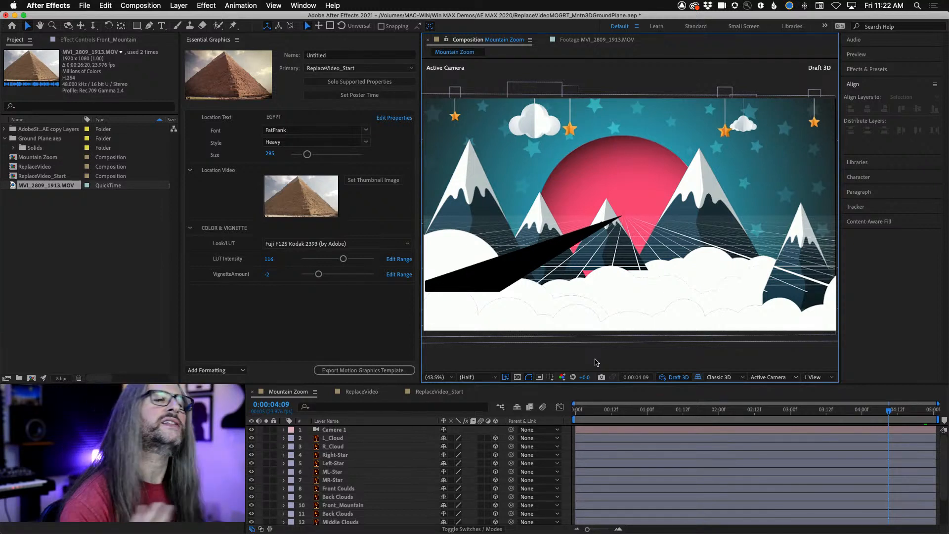
left_click(86, 6)
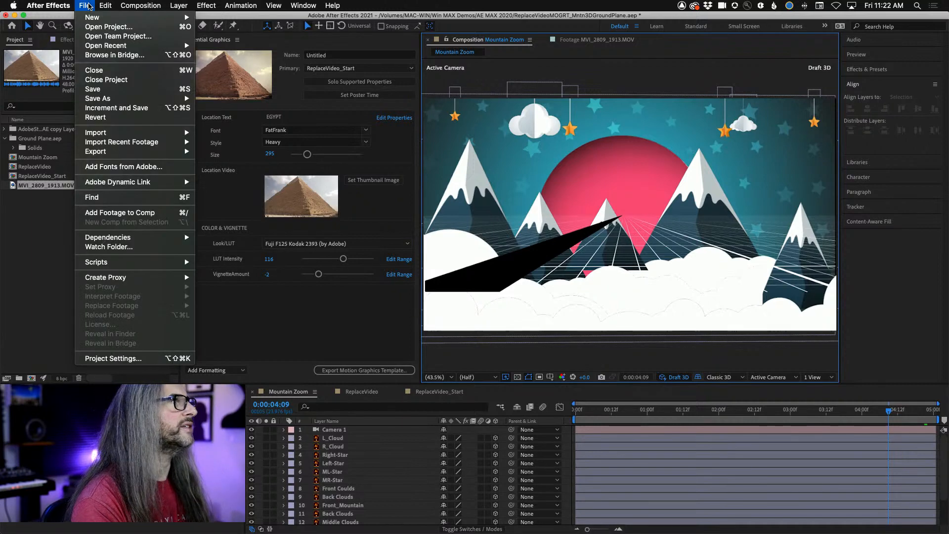
mouse_move(89, 19)
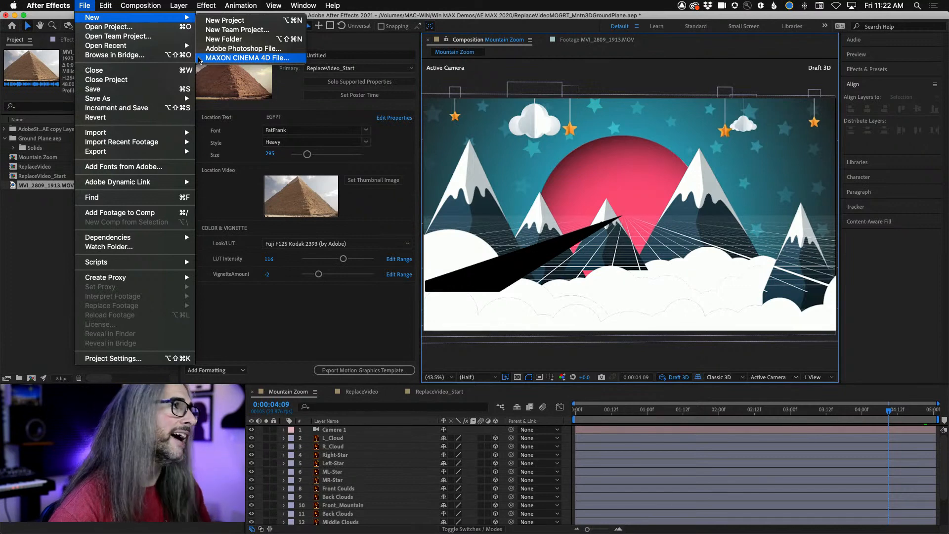
left_click(109, 5)
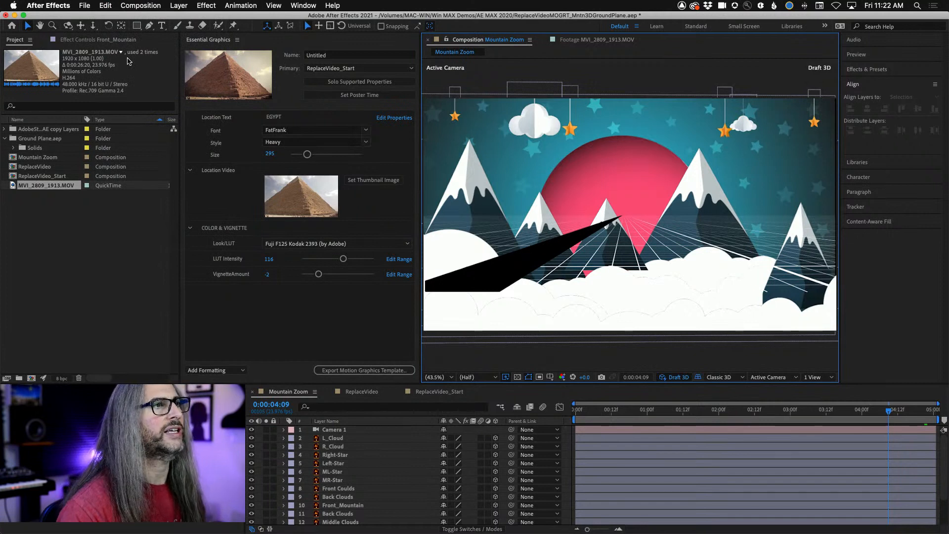
- Switch to Premiere Pro and create a new sequence from the MVI_2809_1913.MOV pyramid clip
key("super+Tab")
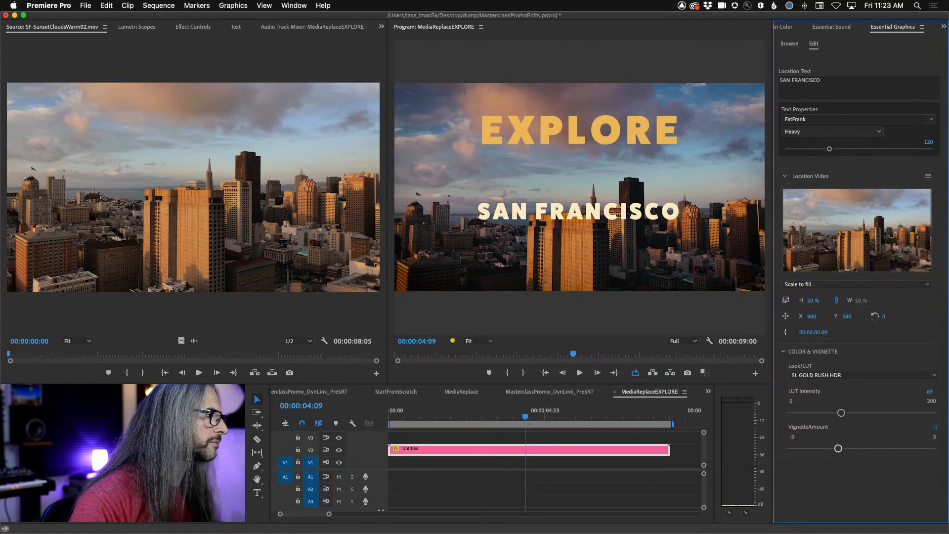
double_click(123, 453)
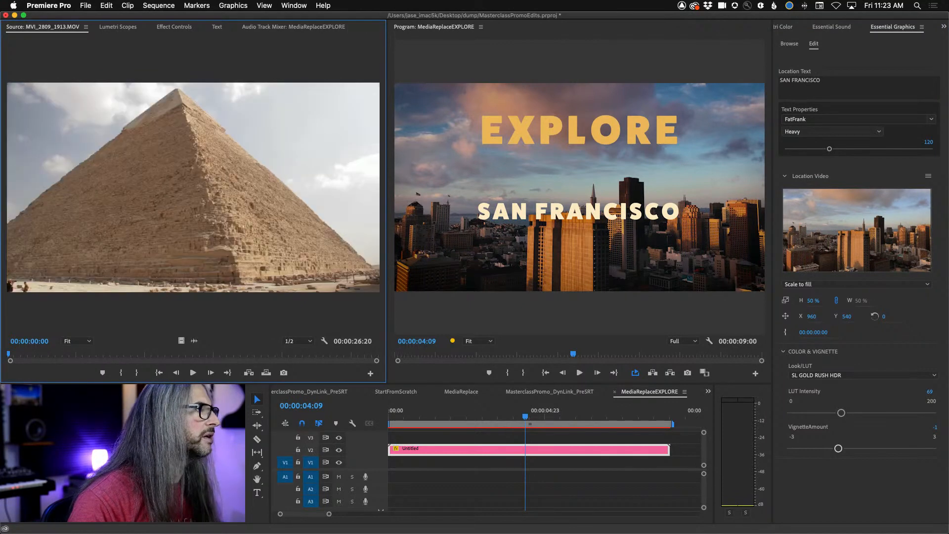
right_click(36, 451)
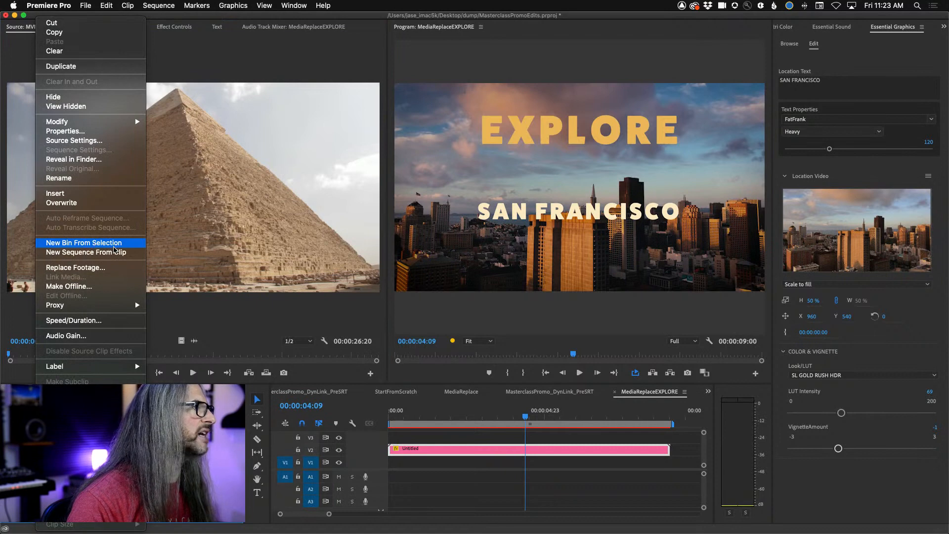
left_click(115, 252)
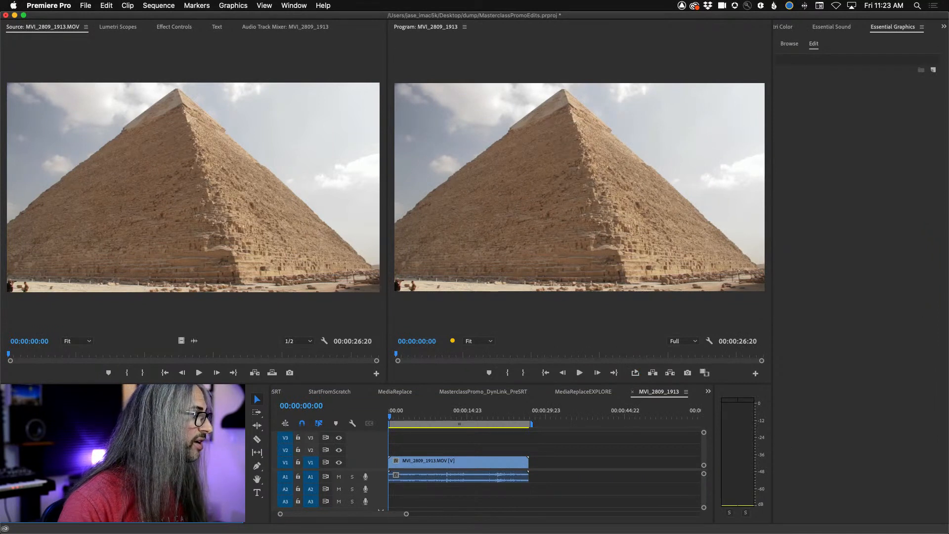
- Apply Warp Stabilizer to the pyramid clip in the sequence and play back the stabilized result with its effect settings open
left_click_drag(74, 460, 461, 461)
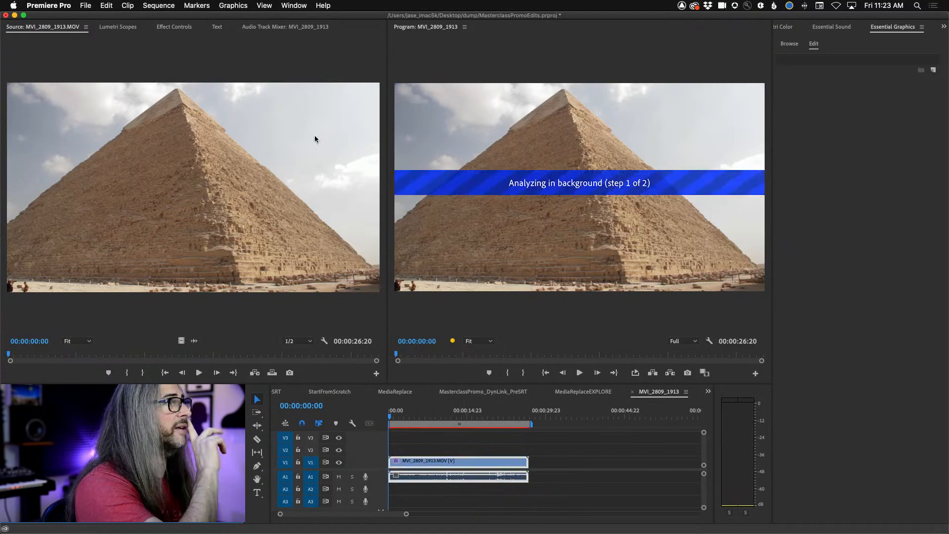
left_click(173, 28)
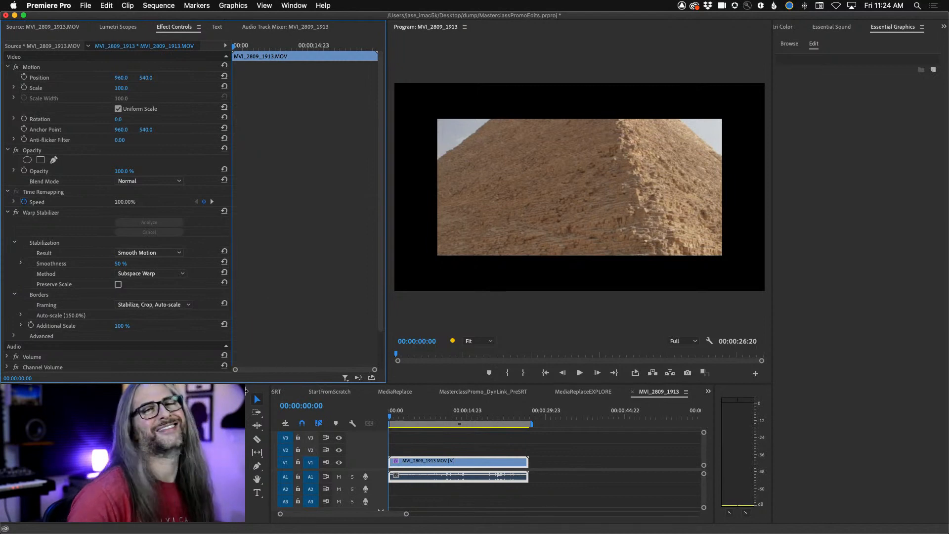
key("space")
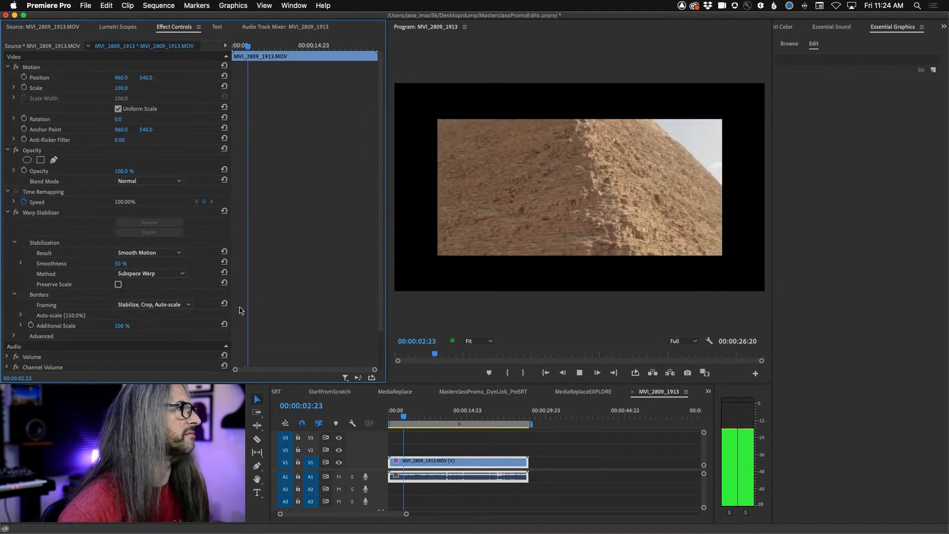
key("space")
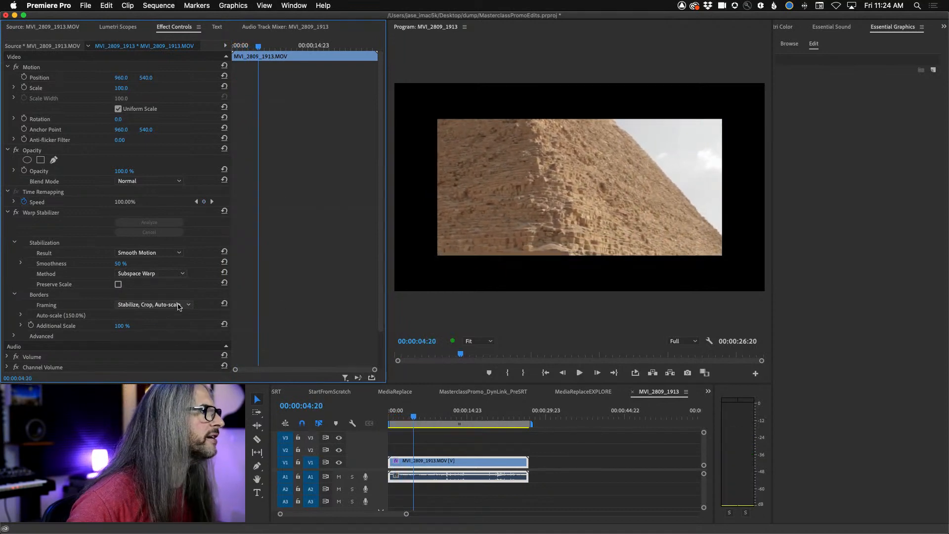
- Try the Stabilize Only framing on the pyramid clip's Warp Stabilizer, and return the framing to Stabilize, Crop, Auto-scale
left_click(179, 305)
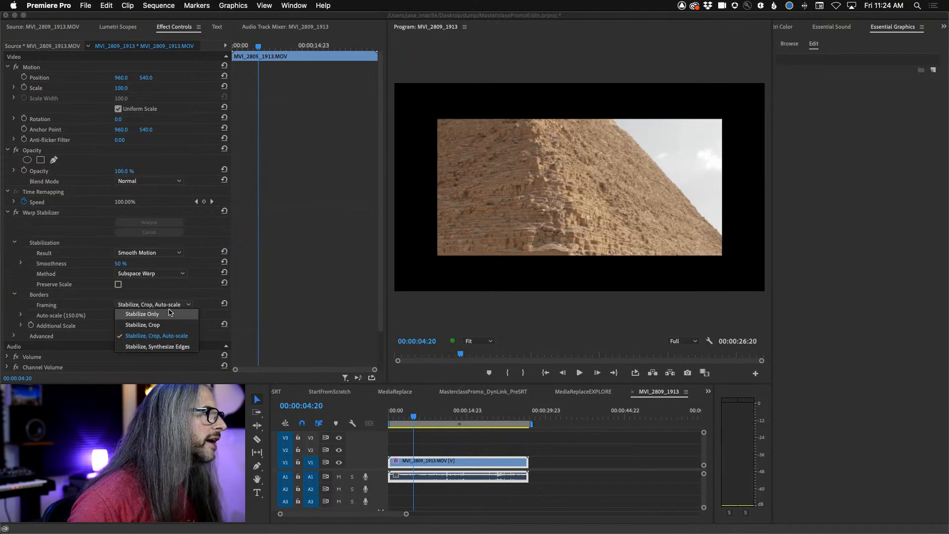
left_click(168, 313)
left_click(178, 305)
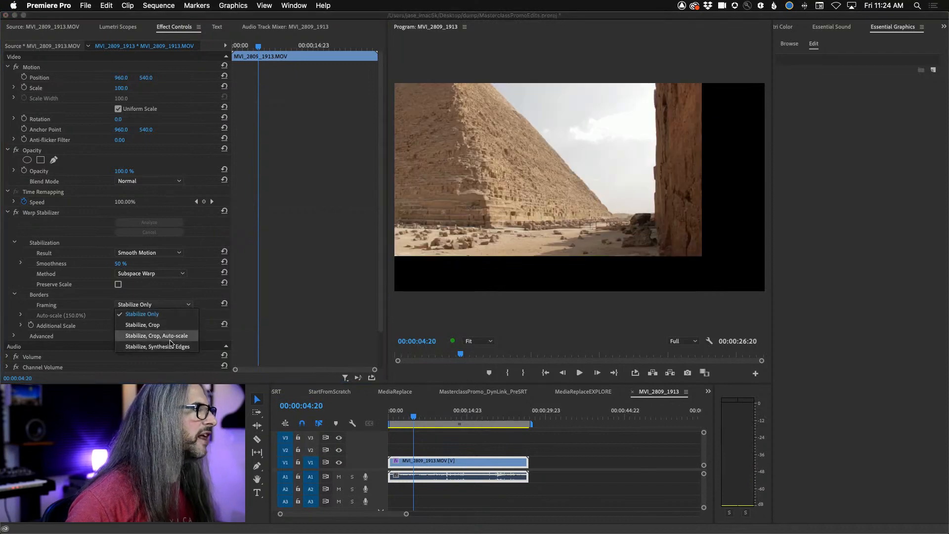
left_click(170, 336)
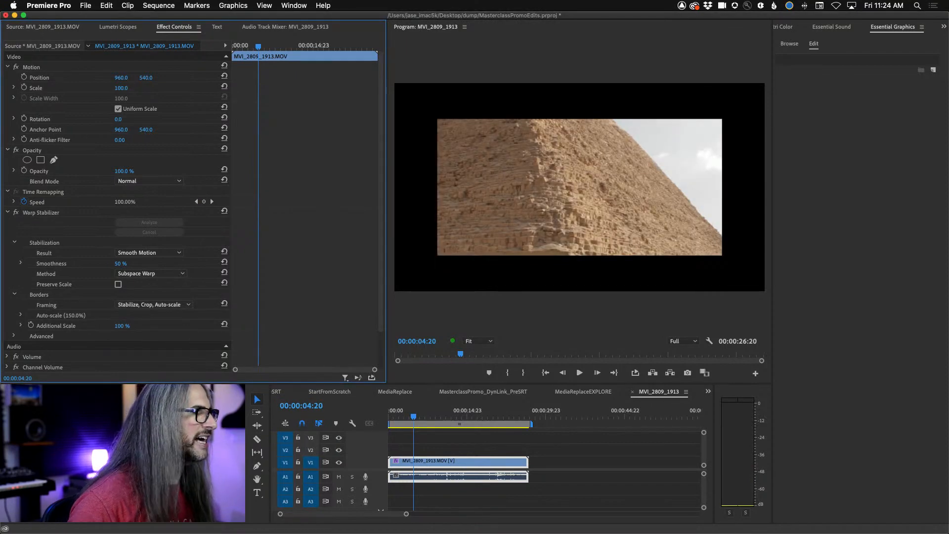
- Try Preserve Scale on the pyramid clip's Warp Stabilizer and turn it off again
left_click(163, 467)
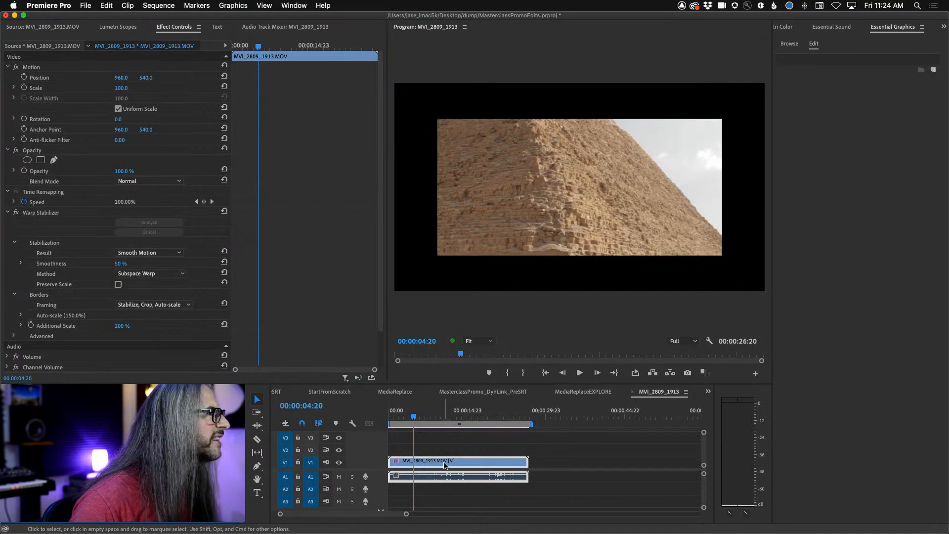
left_click(118, 285)
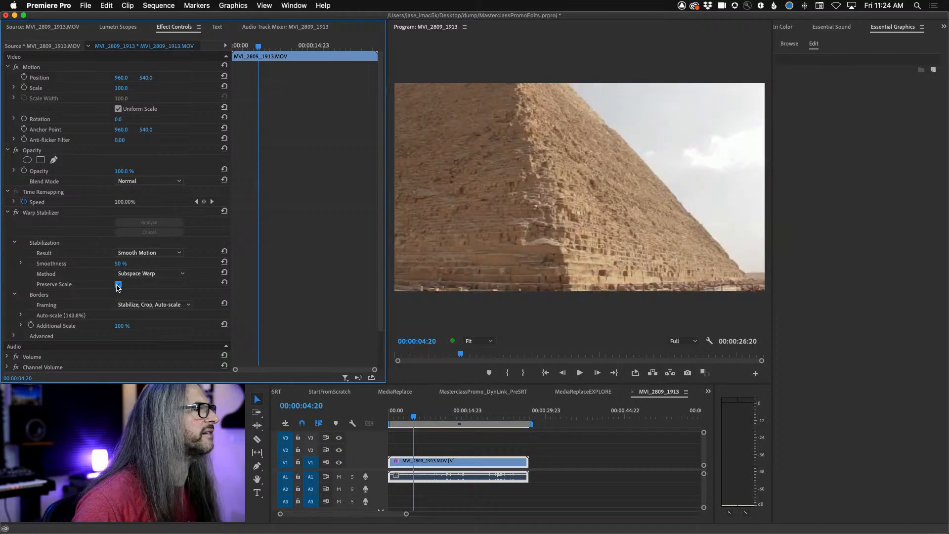
left_click(118, 285)
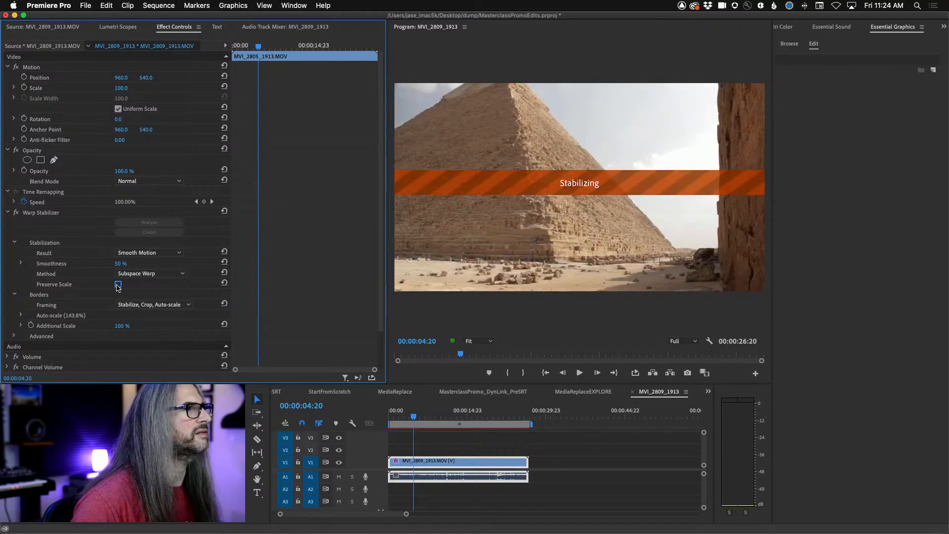
- Delete the pyramid clip from the MVI_2809_1913 sequence and open MVI_2895.MOV in the Source Monitor
left_click(435, 460)
key("Delete")
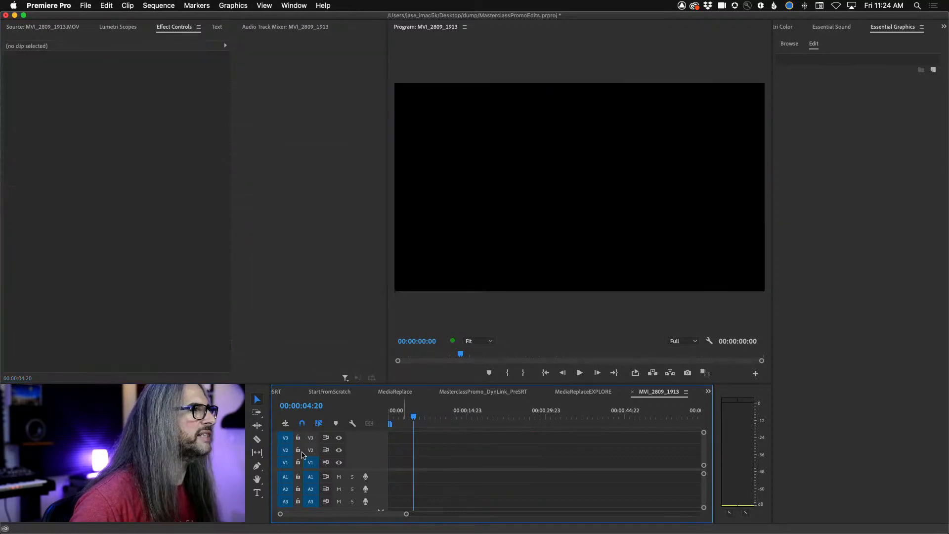
key("shift+2")
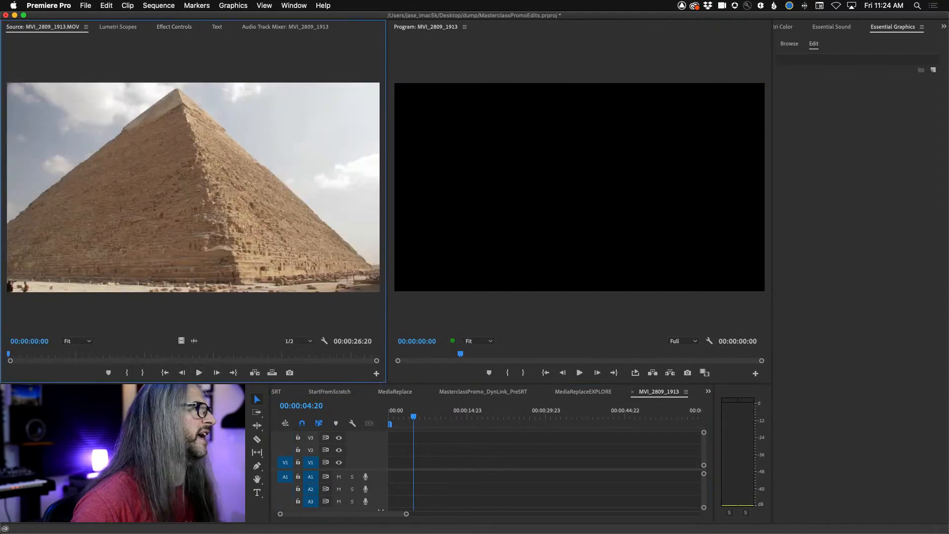
key("shift+1")
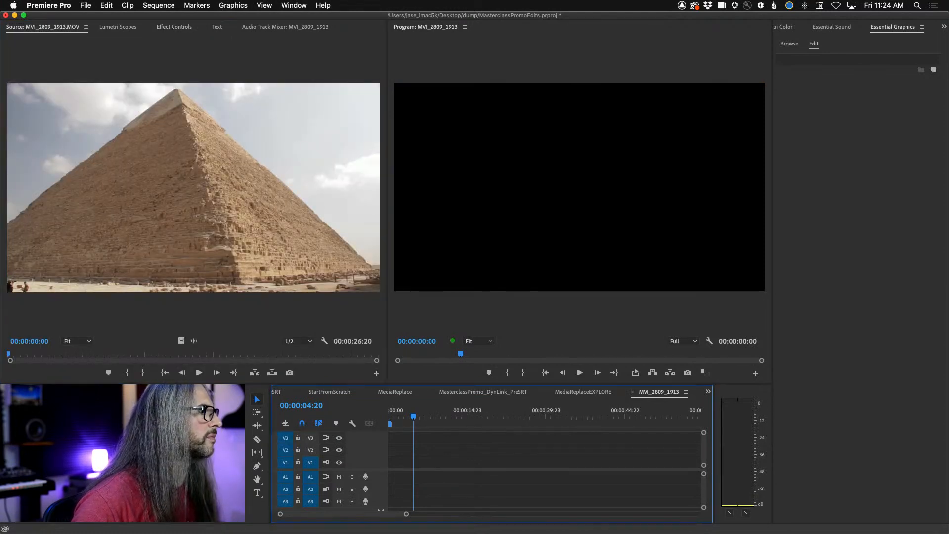
key("shift+2")
key("shift+1")
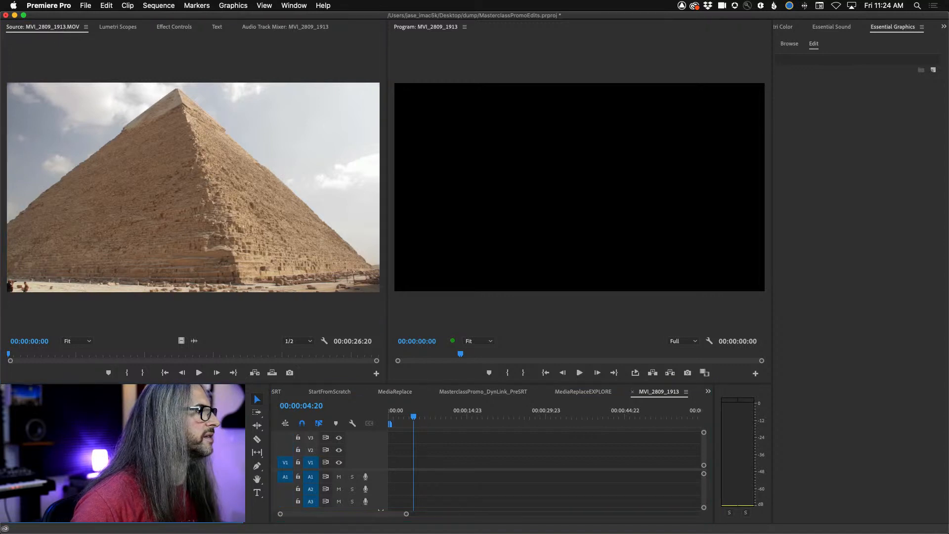
key("shift+o")
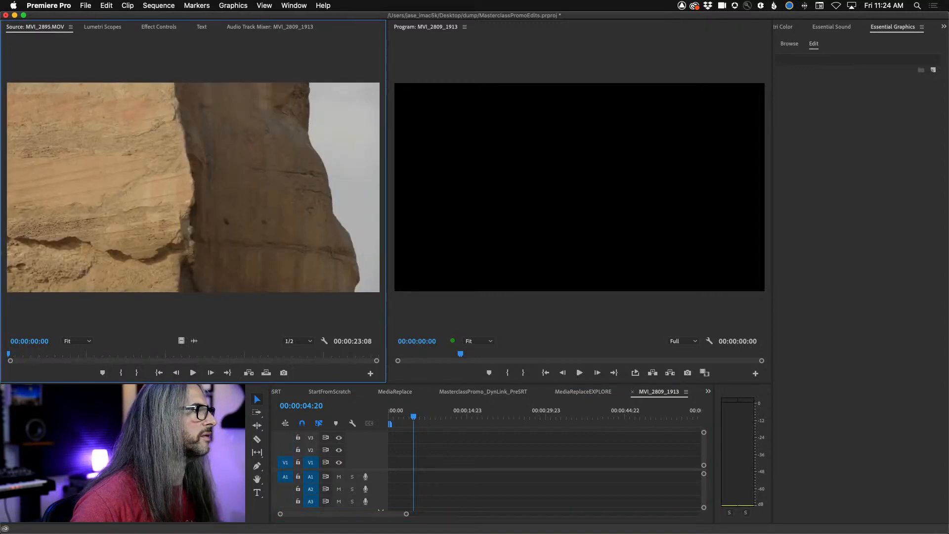
- Place MVI_2895.MOV at the start of the MVI_2809_1913 sequence and apply Warp Stabilizer to it, opening its effect settings
left_click_drag(148, 455, 388, 473)
key("shift+1")
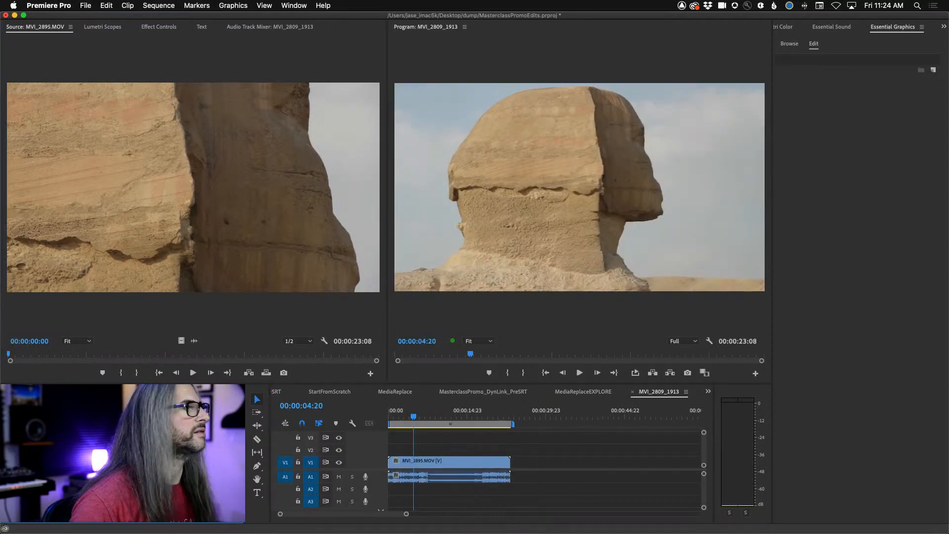
left_click_drag(476, 448, 438, 463)
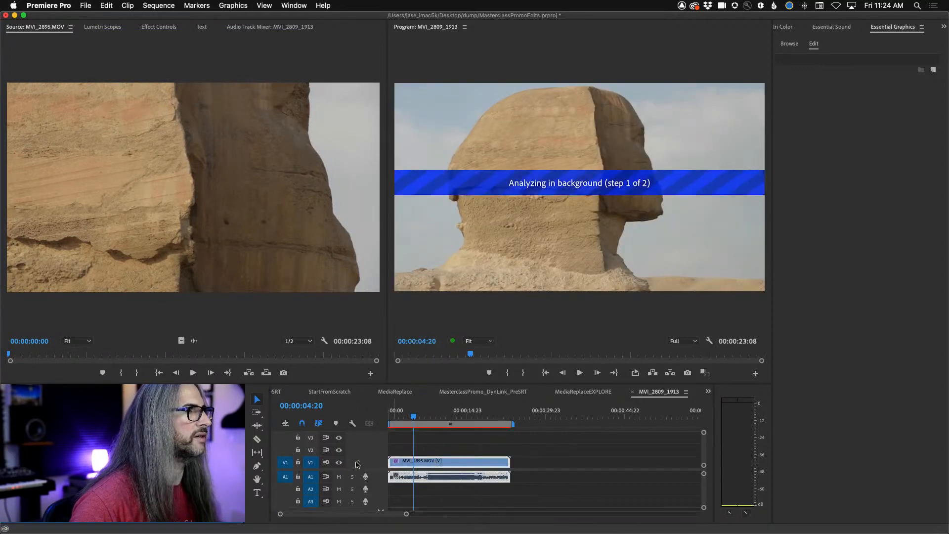
left_click(153, 28)
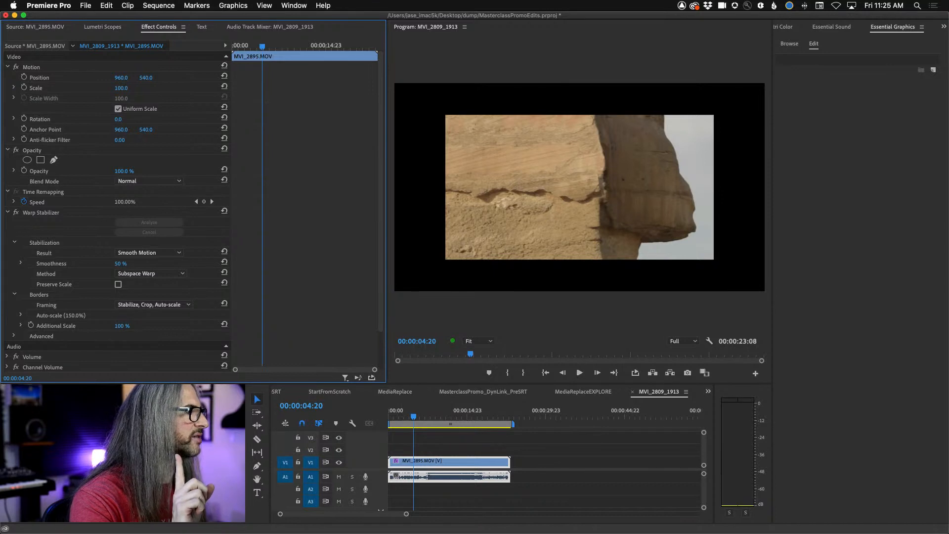
- Create a new sequence from the MVI_2895.MOV clip and apply Warp Stabilizer to the clip in it
right_click(39, 445)
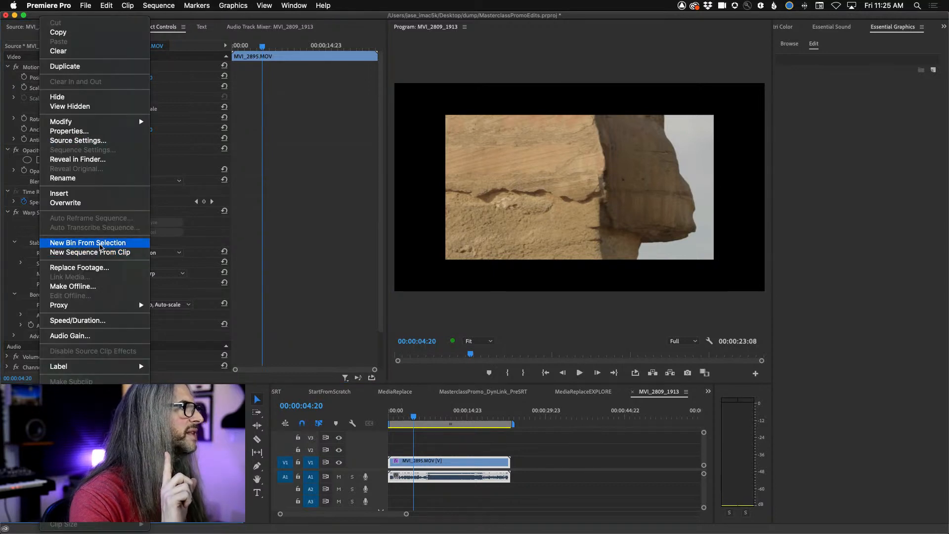
key("Escape")
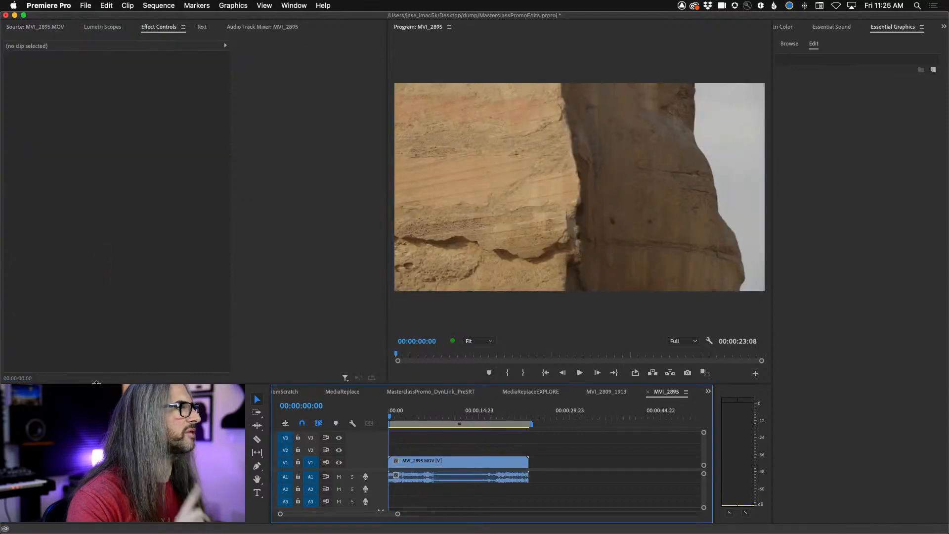
left_click(70, 450)
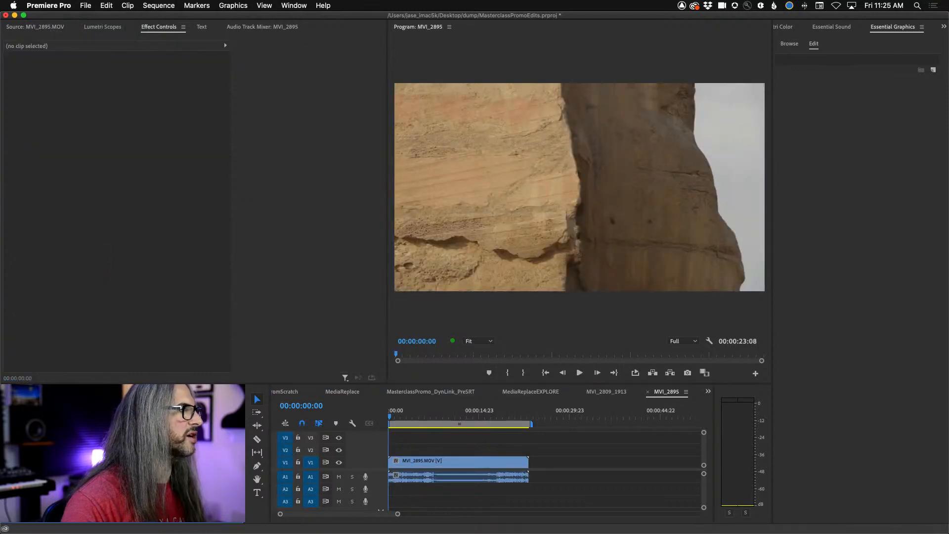
left_click_drag(69, 450, 414, 460)
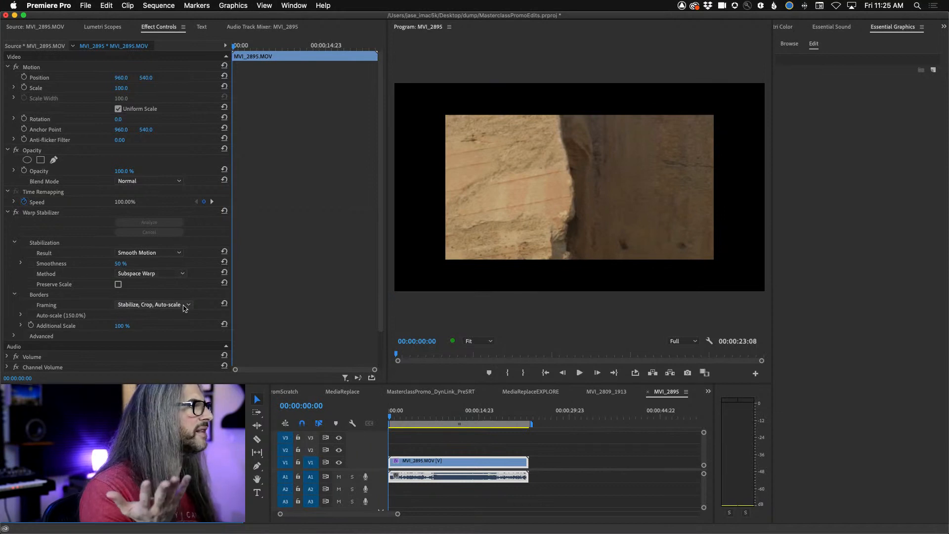
- Play back the stabilized Sphinx clip with audio track A1 muted, expand the Auto-scale settings and stop playback
key("space")
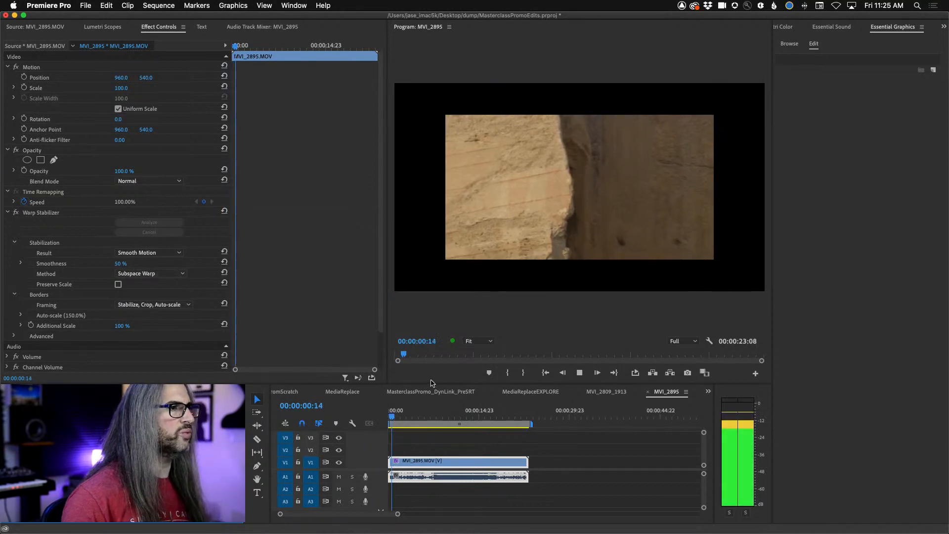
left_click(339, 478)
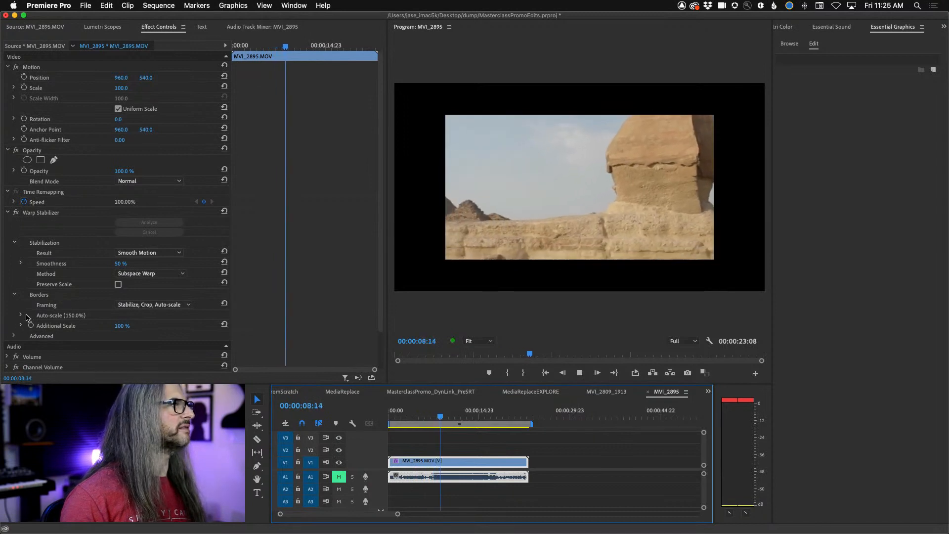
left_click(21, 314)
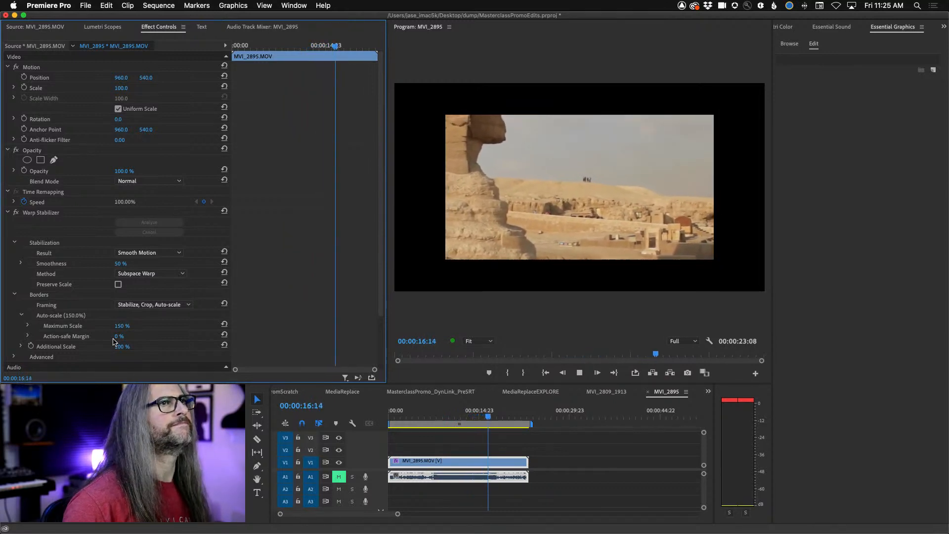
key("space")
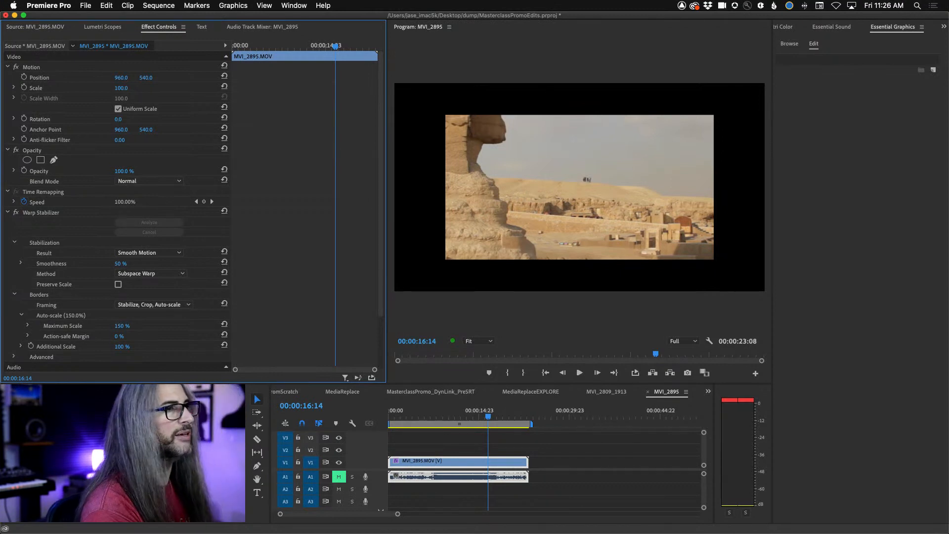
- Set Warp Stabilizer's Action-safe Margin to 85% and review the Result and Method options, keeping Smooth Motion and Subspace Warp
left_click(164, 254)
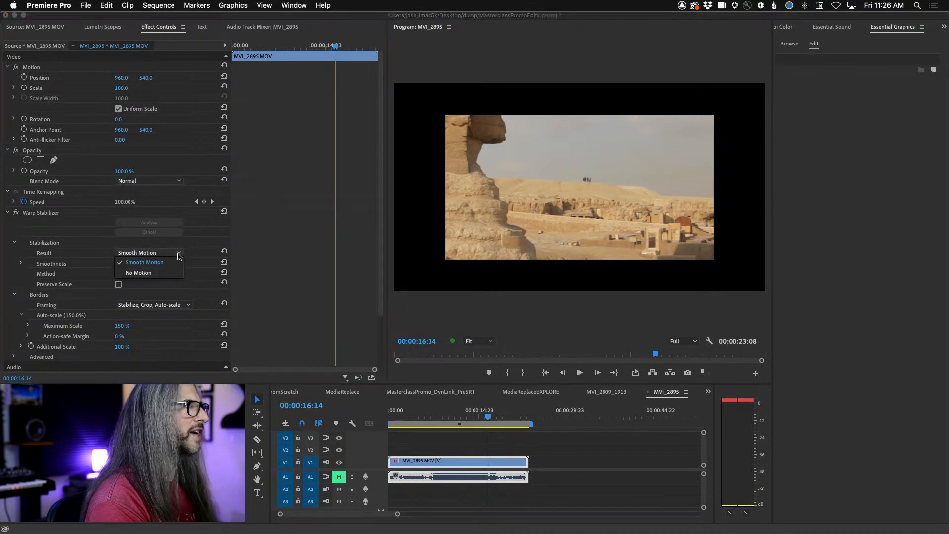
left_click(235, 244)
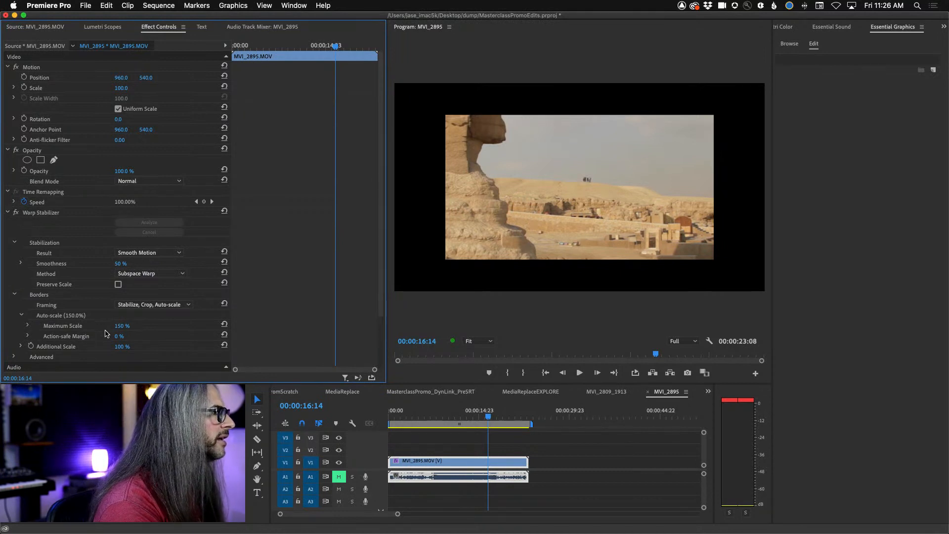
left_click_drag(119, 336, 138, 336)
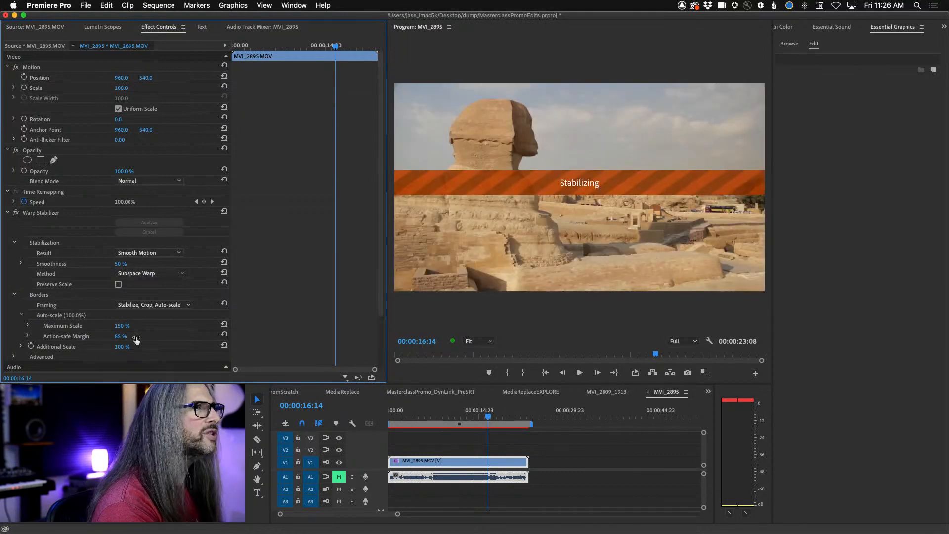
left_click(151, 273)
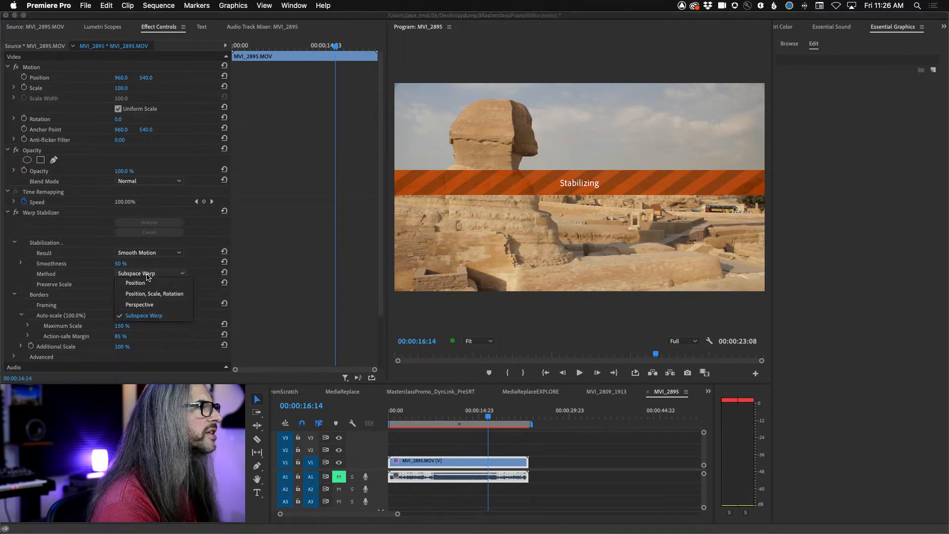
left_click(151, 274)
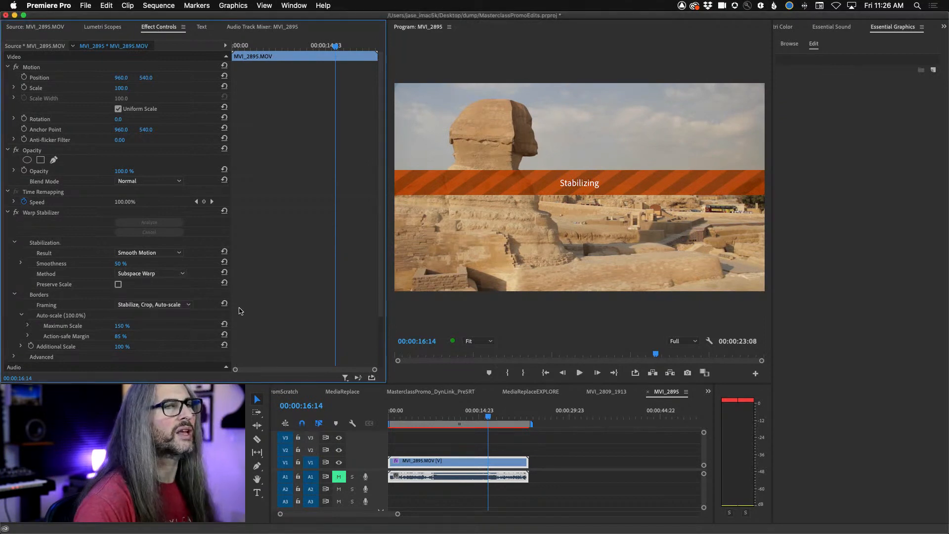